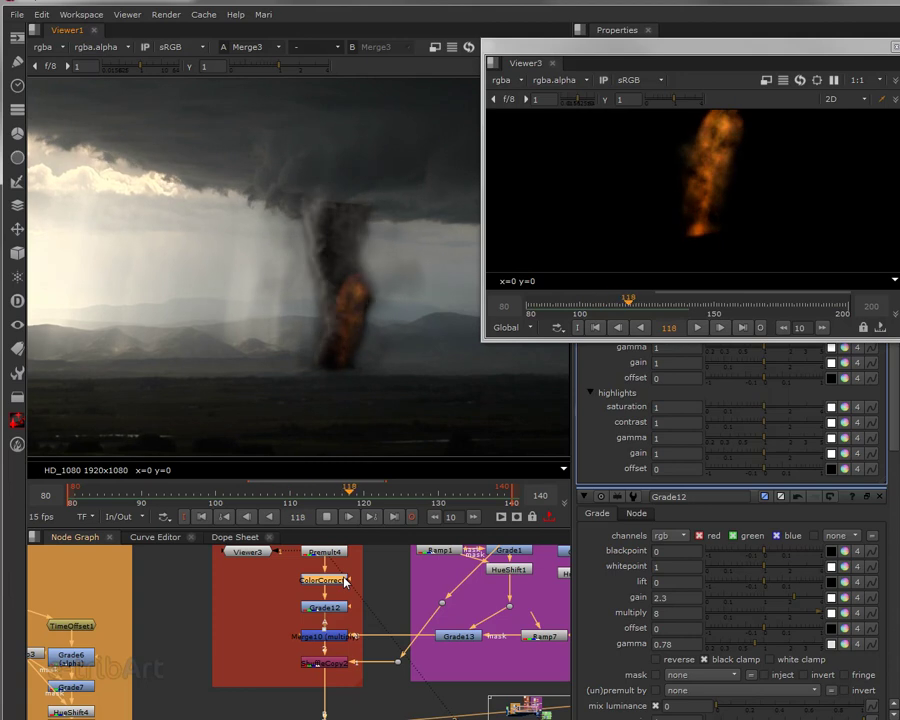
Examine the flame node branch in BackdropNode6 from Read5 down to ShuffleCopy2, checking the tornado composite at frame 128
middle_click_drag(343, 590, 365, 648)
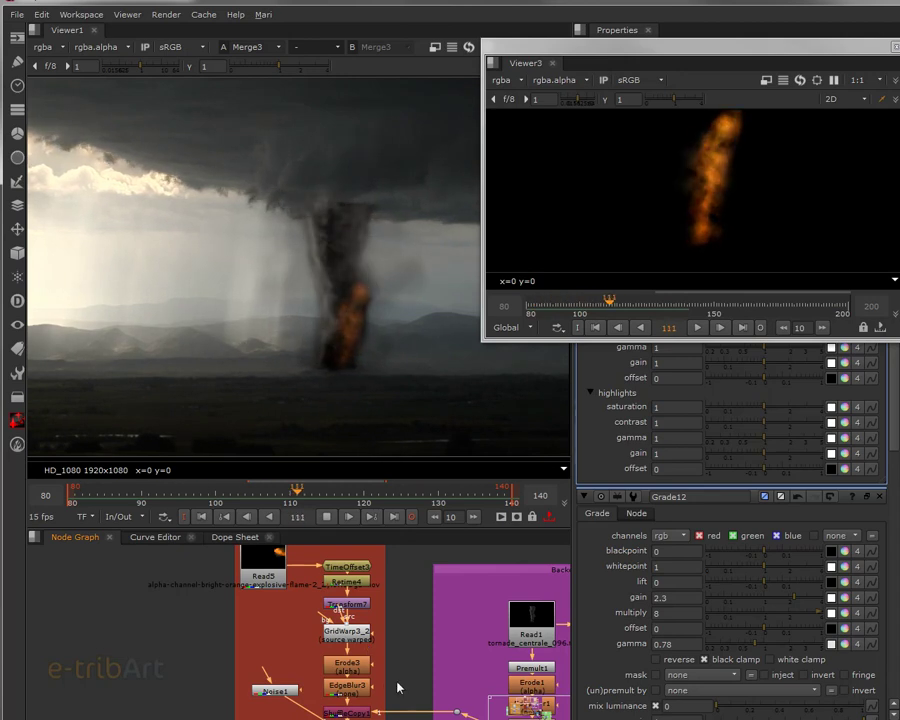
middle_click_drag(378, 688, 370, 518)
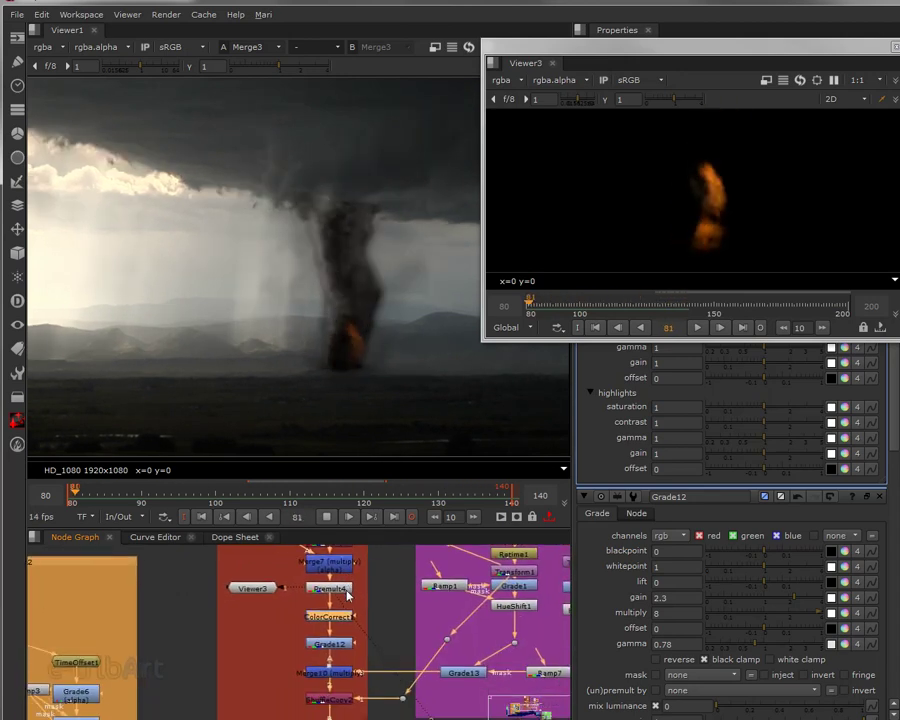
middle_click_drag(348, 623, 348, 700)
middle_click_drag(345, 551, 343, 634)
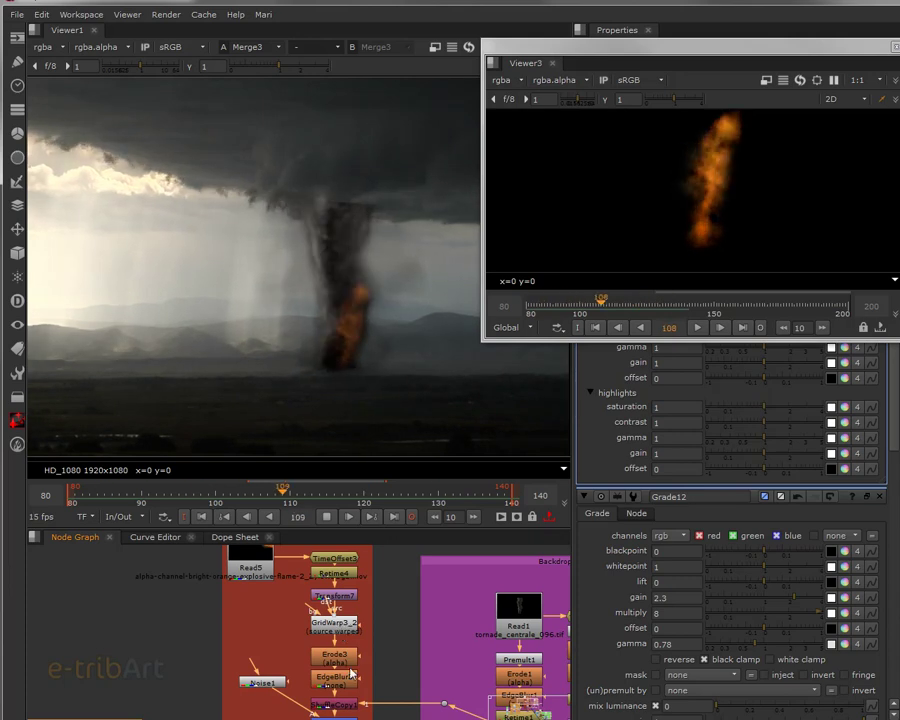
middle_click_drag(344, 708, 342, 641)
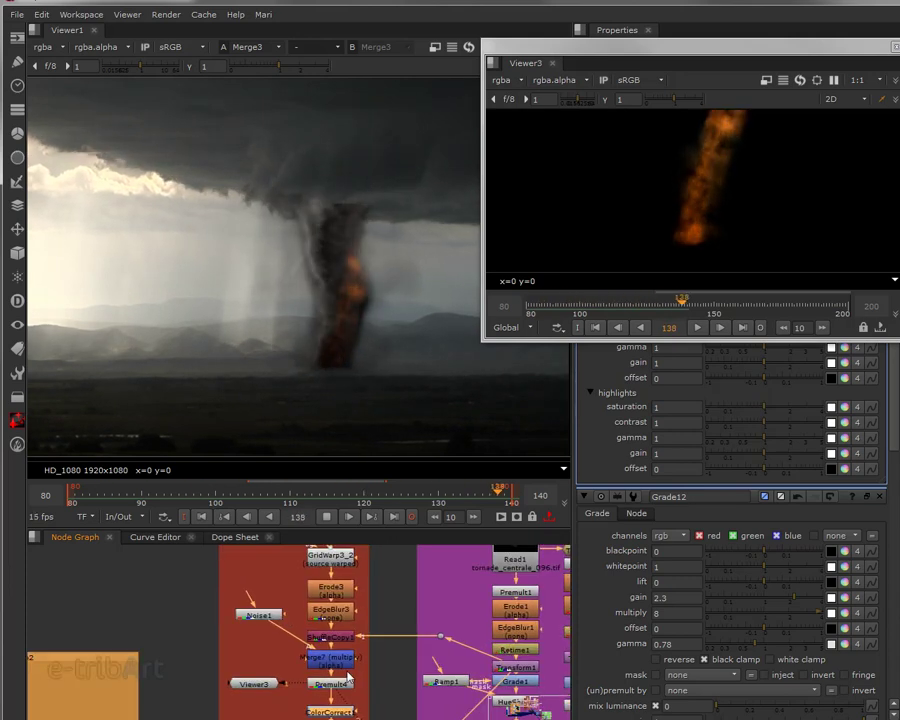
middle_click_drag(341, 570, 339, 636)
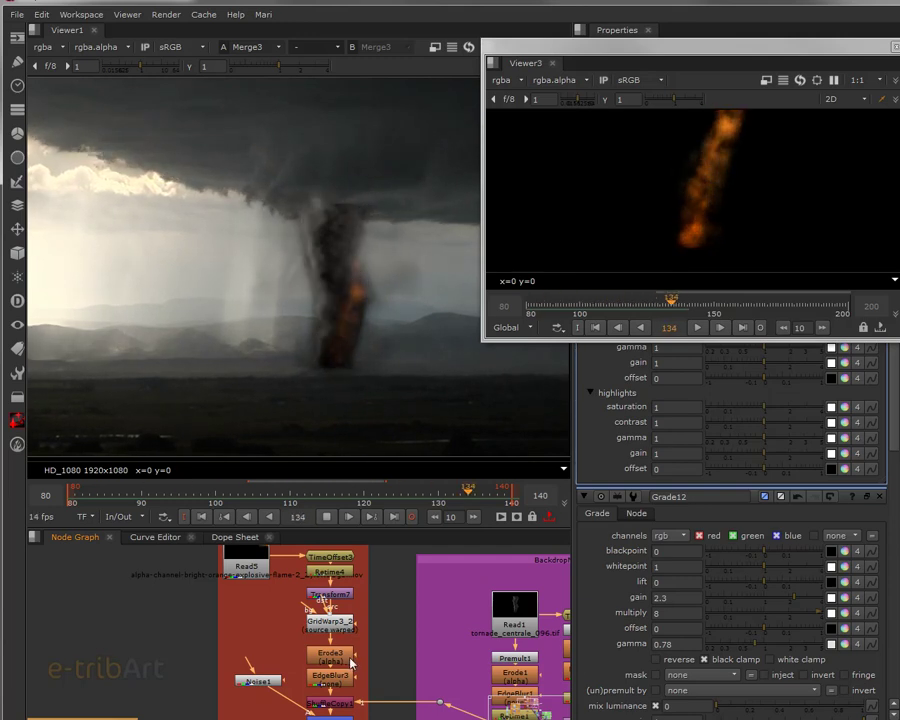
middle_click_drag(334, 614, 336, 640)
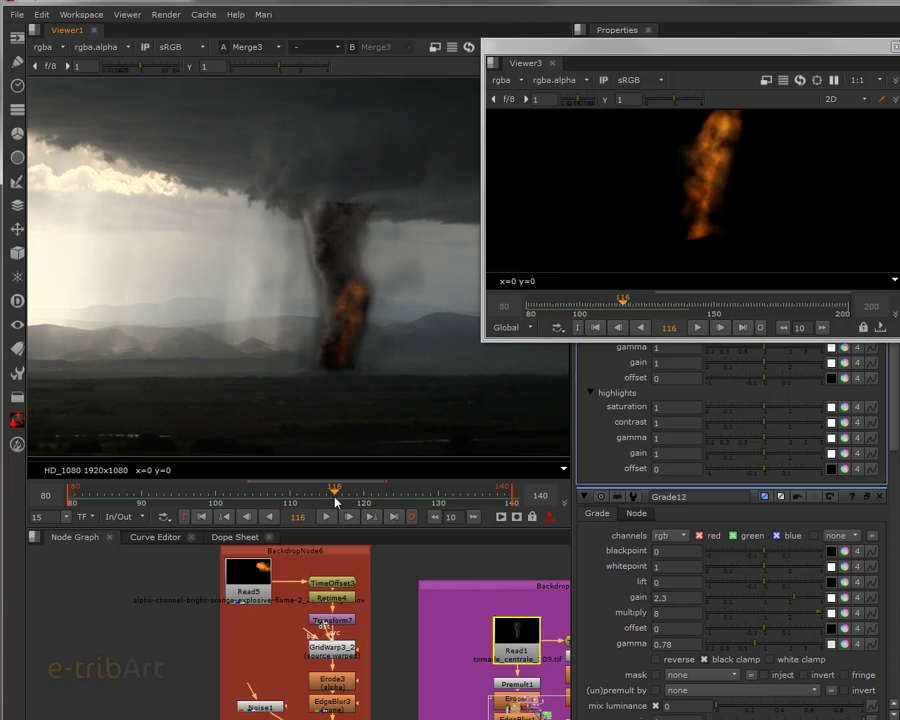
left_click_drag(397, 503, 425, 500)
middle_click_drag(352, 625, 400, 585)
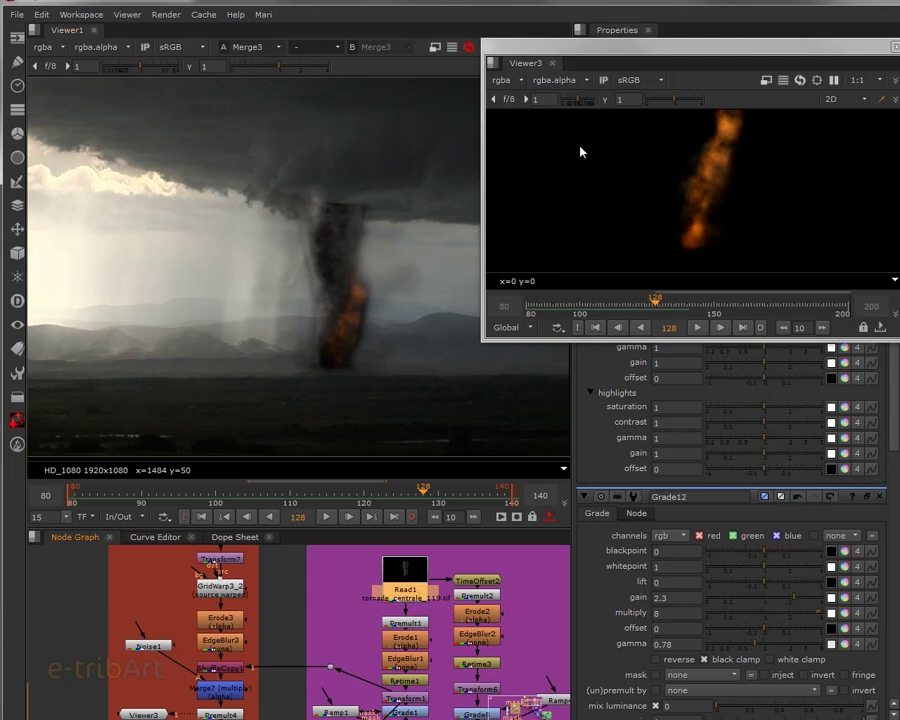
Reposition the floating Viewer3 window and scrub to frame 125 to review the Read5 flame footage
left_click_drag(550, 50, 534, 47)
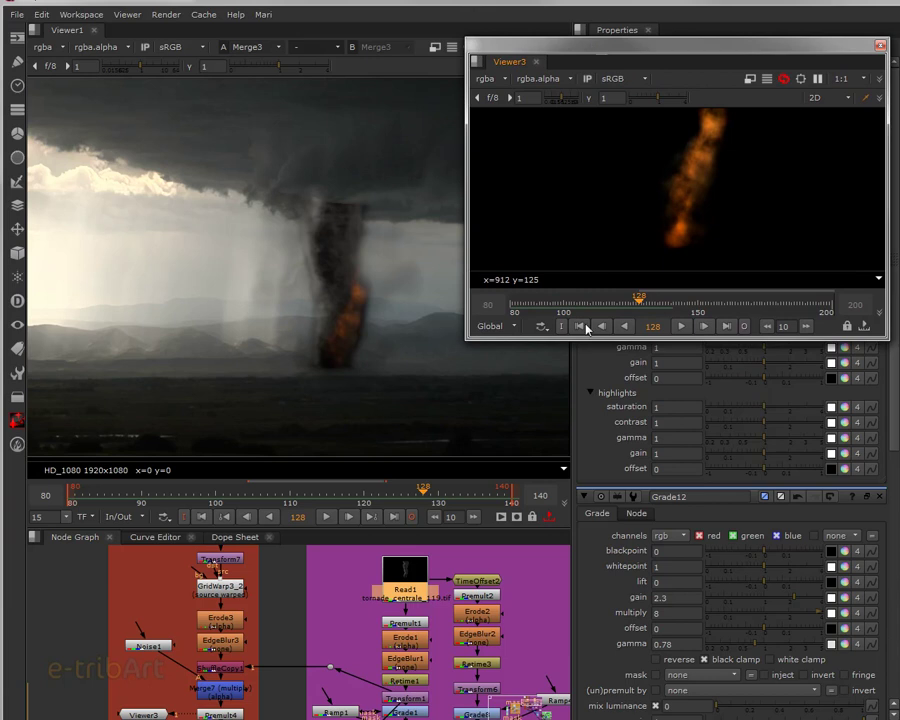
left_click_drag(589, 50, 605, 17)
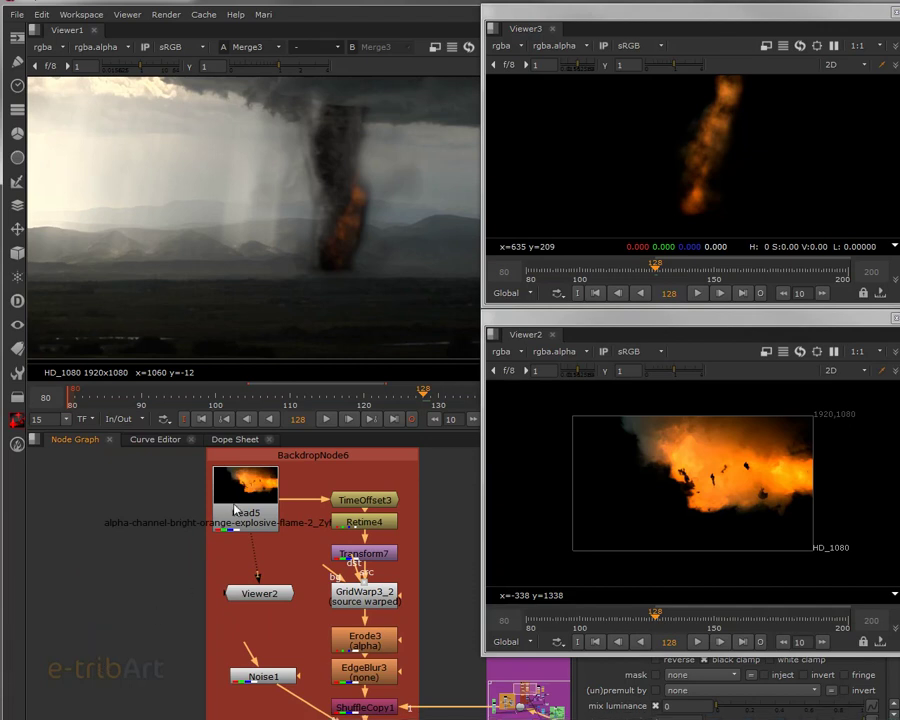
left_click_drag(233, 508, 243, 517)
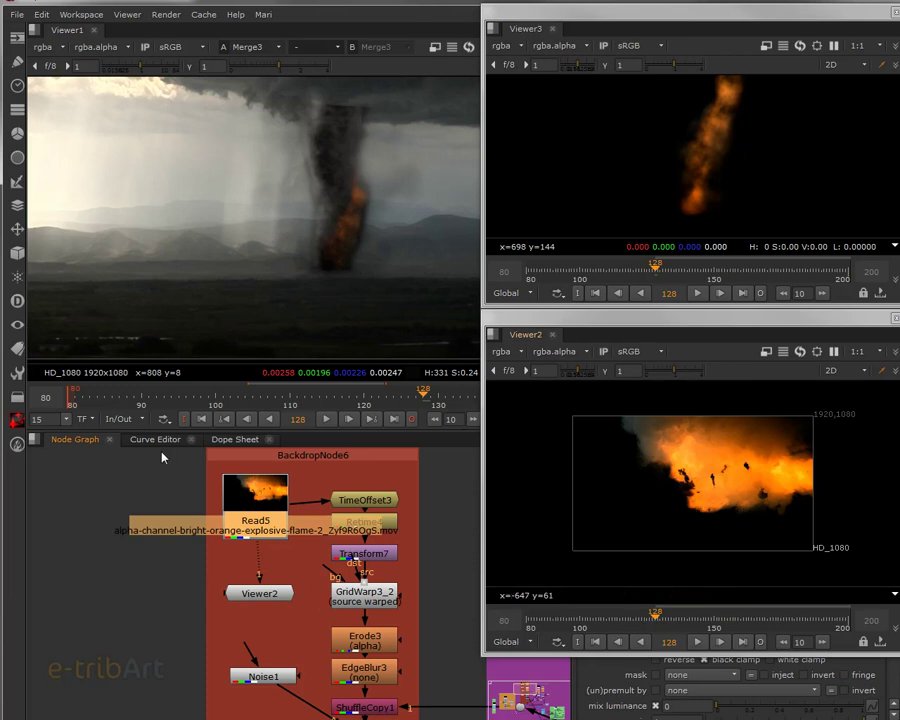
left_click_drag(122, 398, 400, 421)
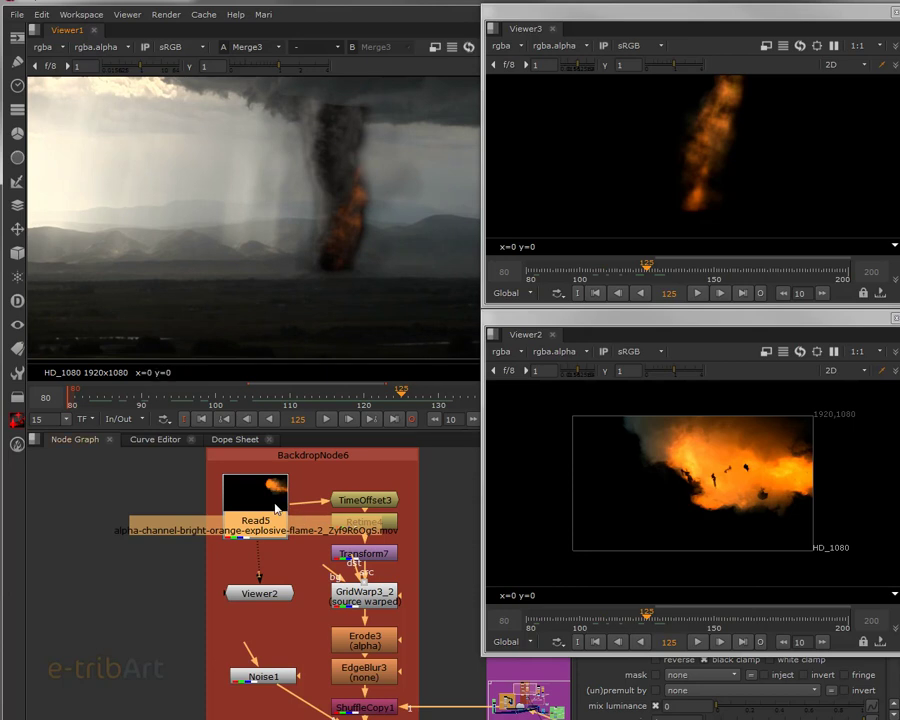
left_click_drag(276, 511, 276, 503)
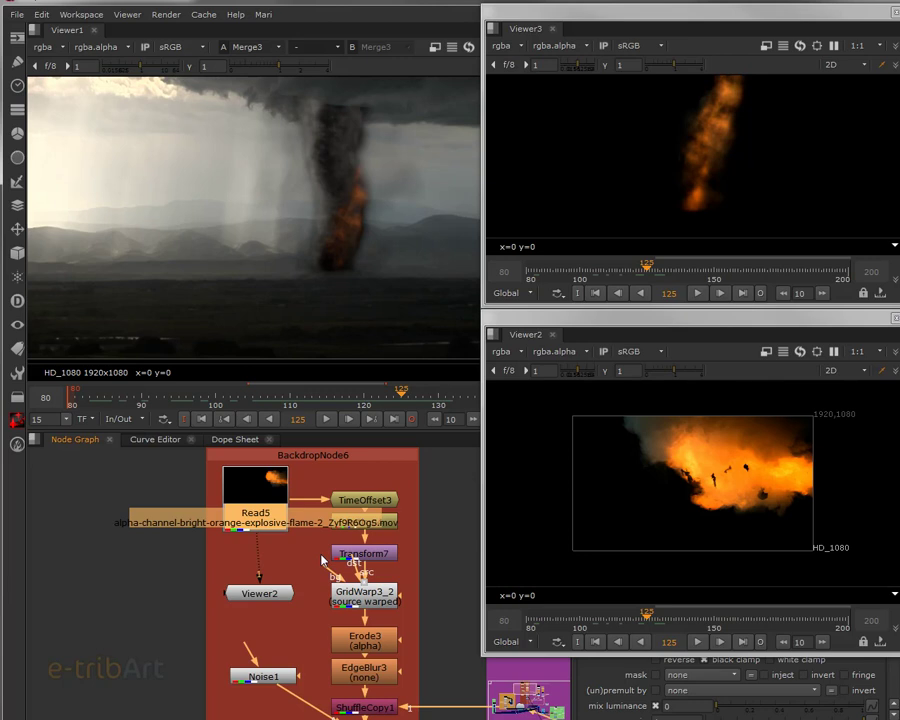
Rearrange Read5, TimeOffset3 and Retime4 inside BackdropNode6, placing Retime4 directly beneath TimeOffset3
left_click(375, 556)
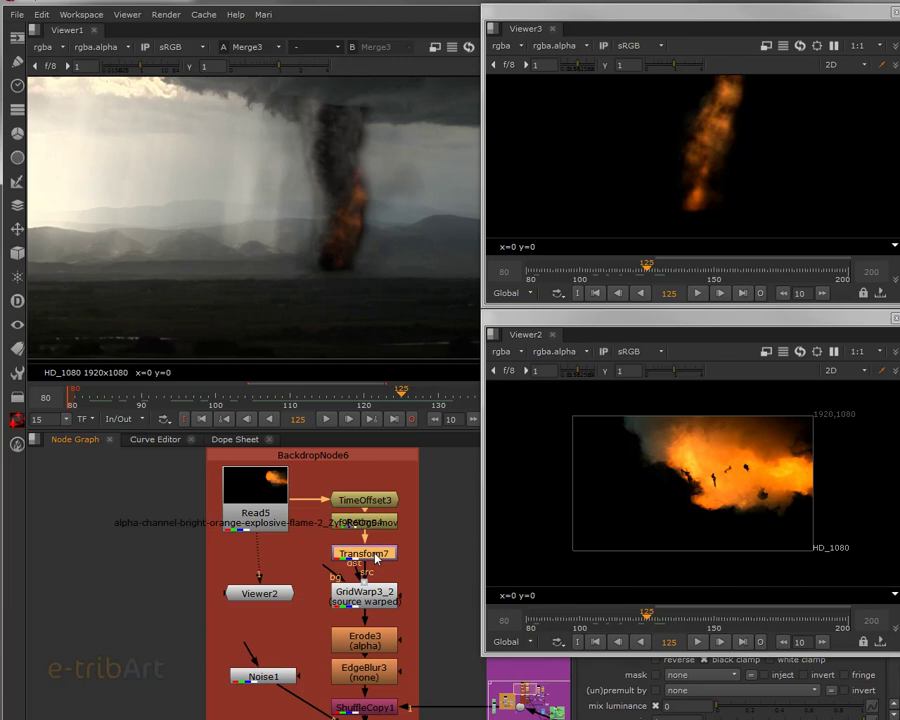
left_click(305, 556)
mouse_move(266, 524)
left_mouse_down()
mouse_move(262, 478)
mouse_move(262, 530)
mouse_move(256, 521)
mouse_move(277, 510)
left_mouse_up()
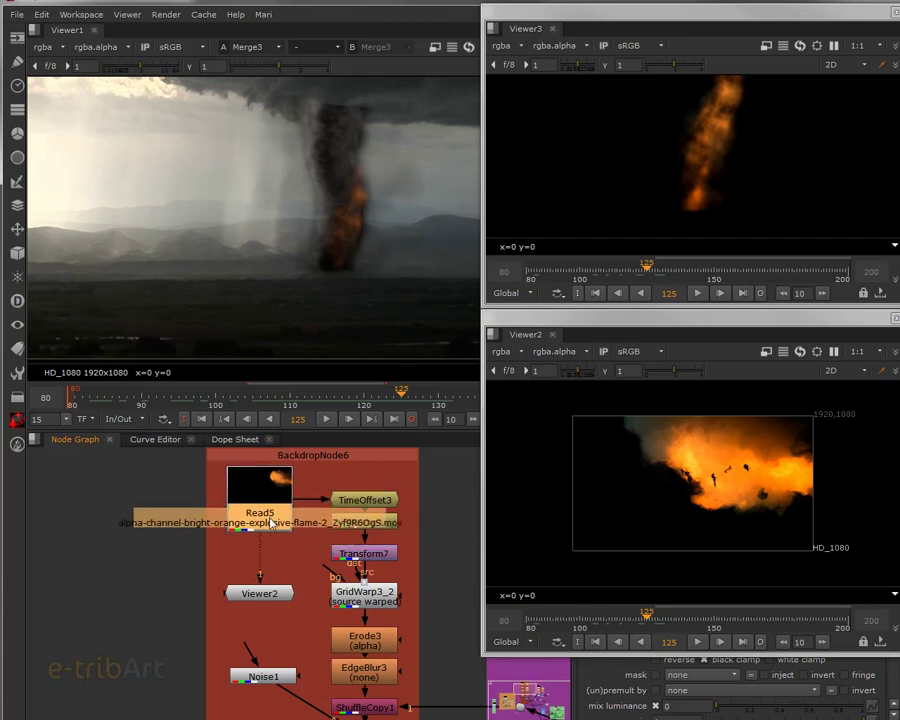
left_click(310, 566)
left_click_drag(364, 500, 363, 493)
left_click(366, 516)
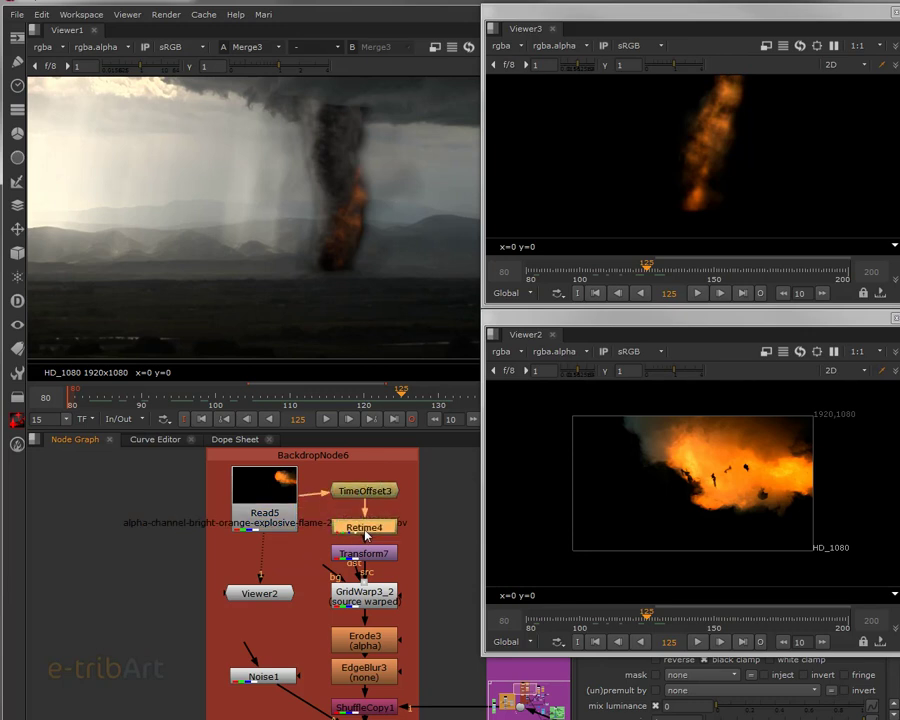
left_click_drag(371, 502, 371, 494)
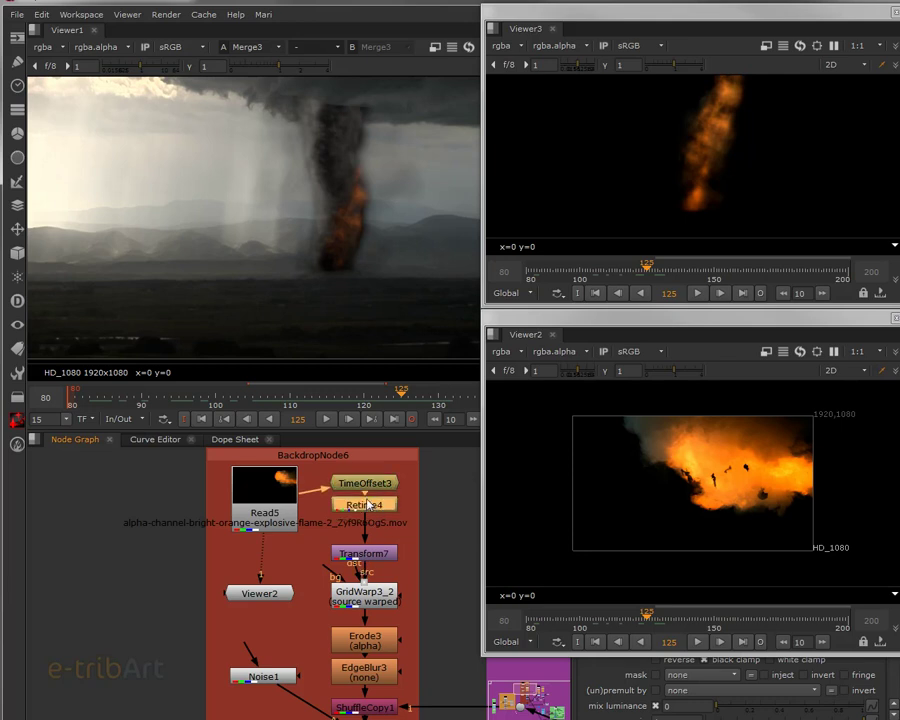
left_click(371, 489)
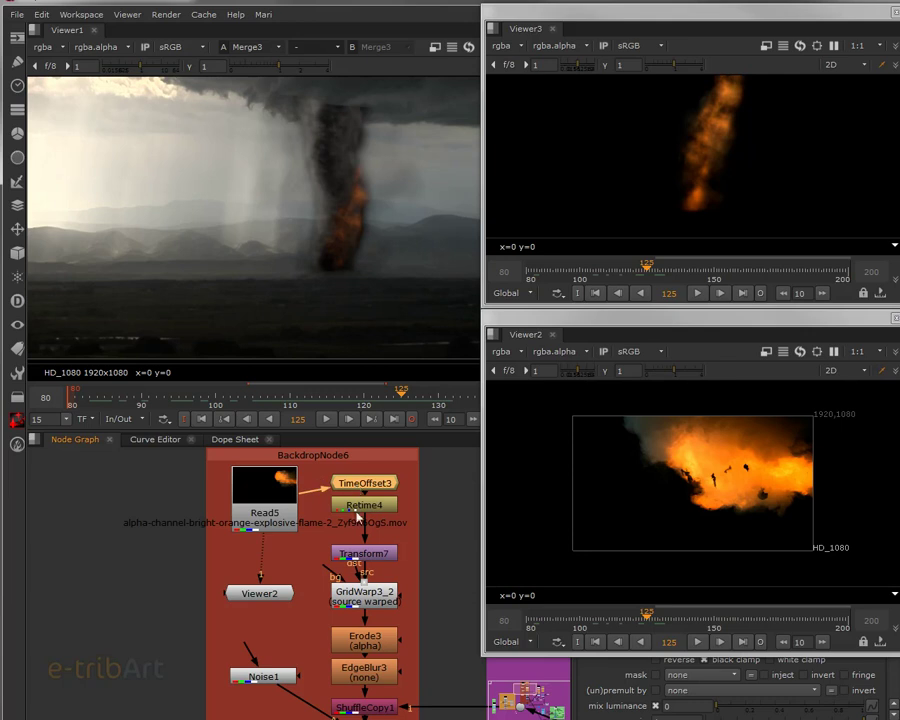
Connect Viewer2 to Transform7 to view its output at frame 148, and move Transform7 closer to Retime4
left_click(366, 560)
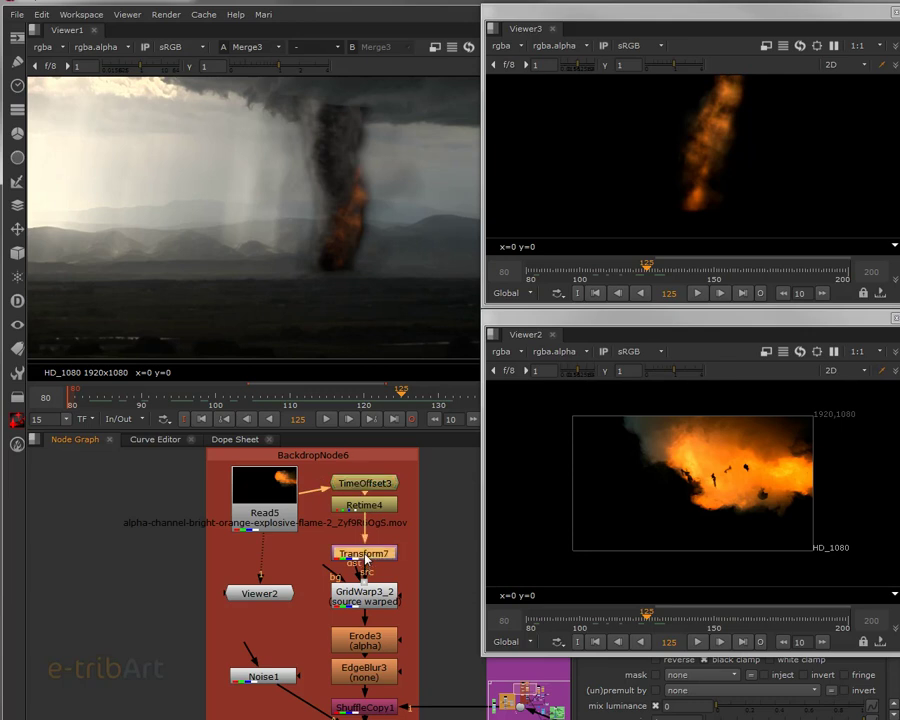
left_click_drag(258, 577, 348, 560)
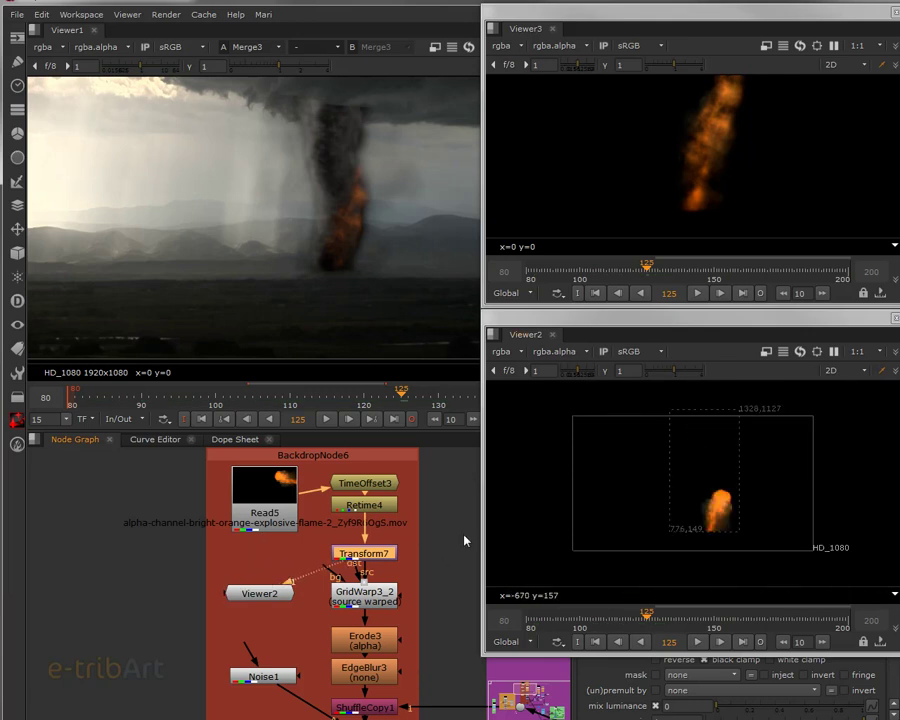
double_click(383, 555)
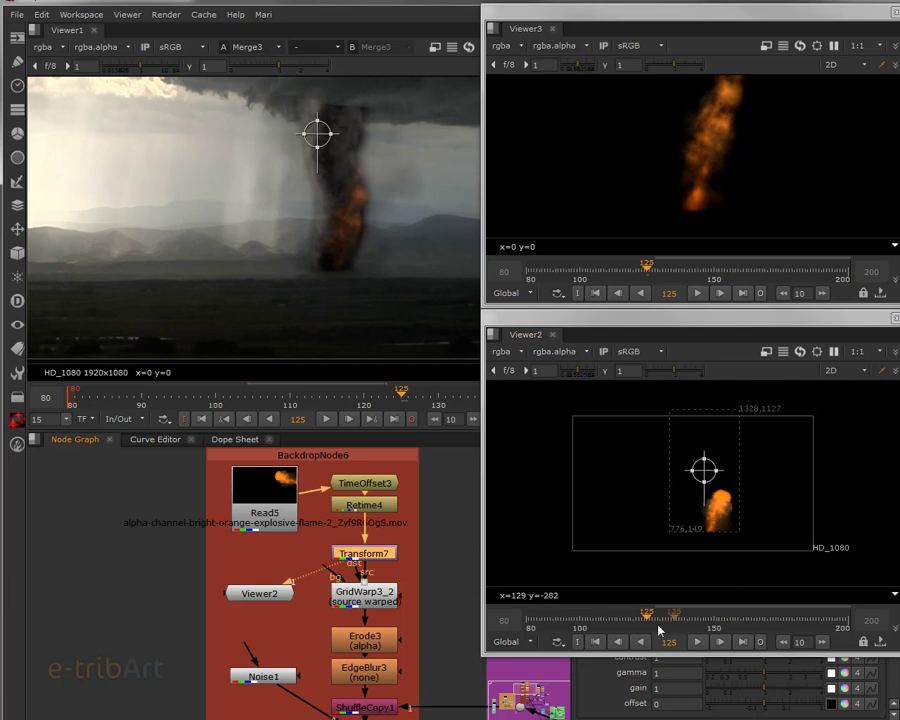
mouse_move(698, 622)
left_mouse_down()
mouse_move(781, 616)
mouse_move(660, 617)
mouse_move(708, 617)
left_mouse_up()
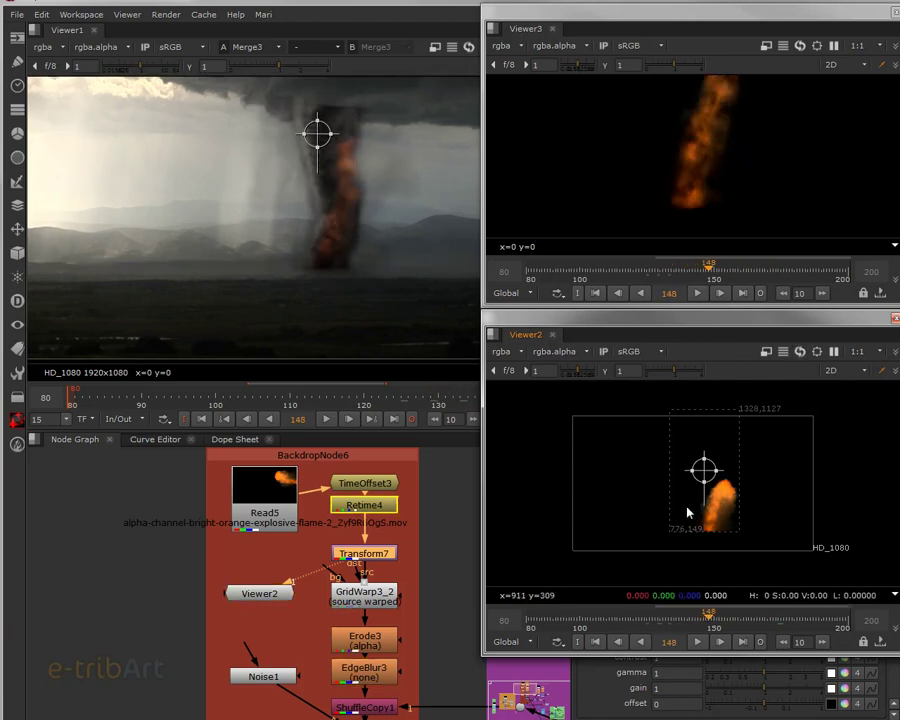
left_click(378, 557)
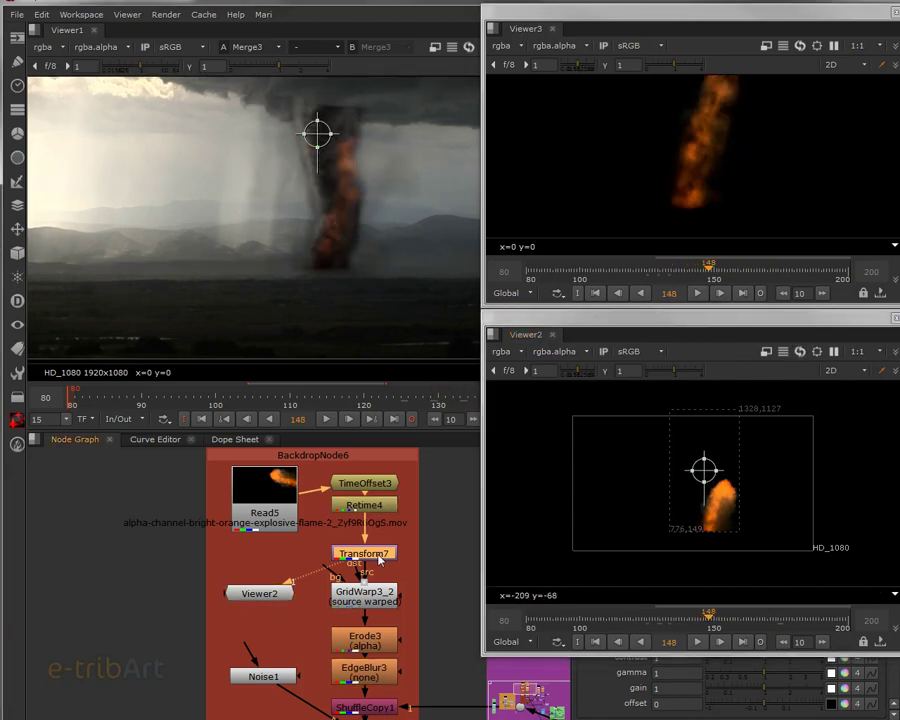
left_click_drag(378, 557, 380, 547)
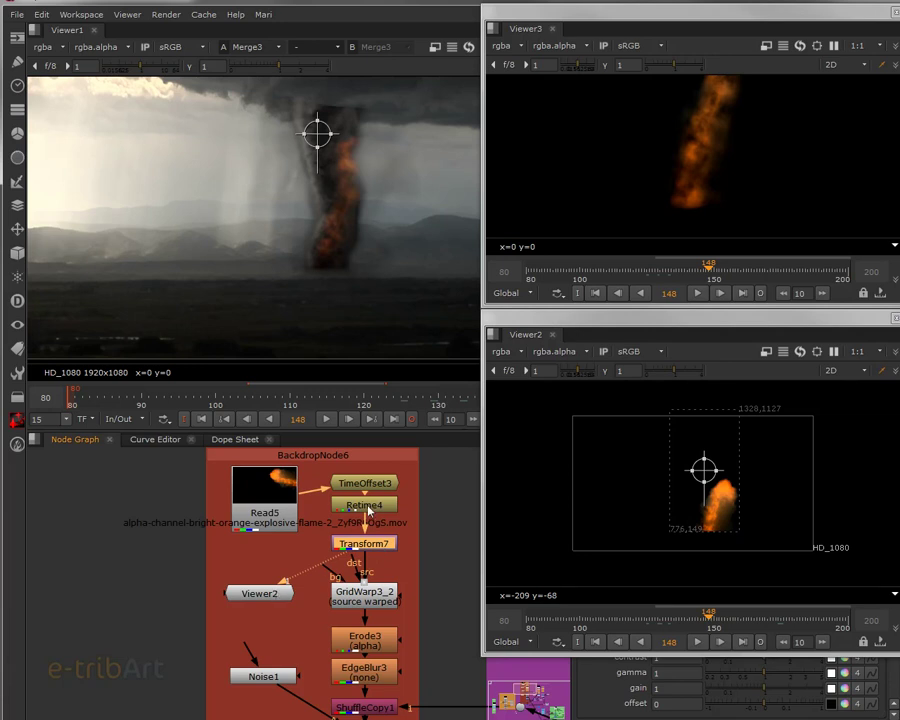
Open the TimeOffset3 settings and move the floating viewers clear of its time offset value, enlarging Viewer2
left_click(377, 487)
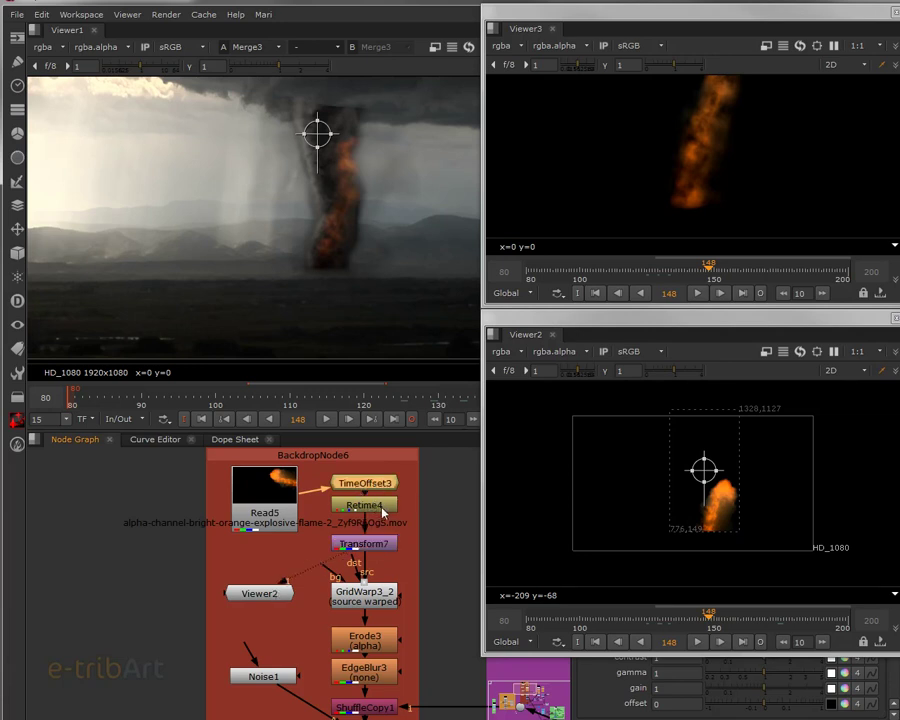
left_click(383, 509)
left_click(381, 488)
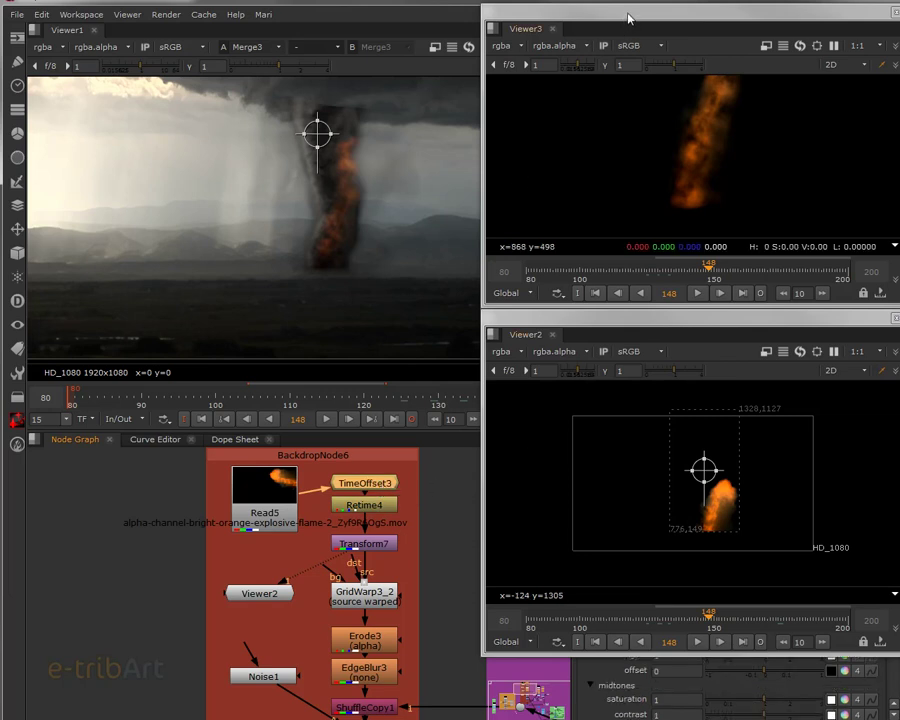
left_click_drag(630, 16, 899, 18)
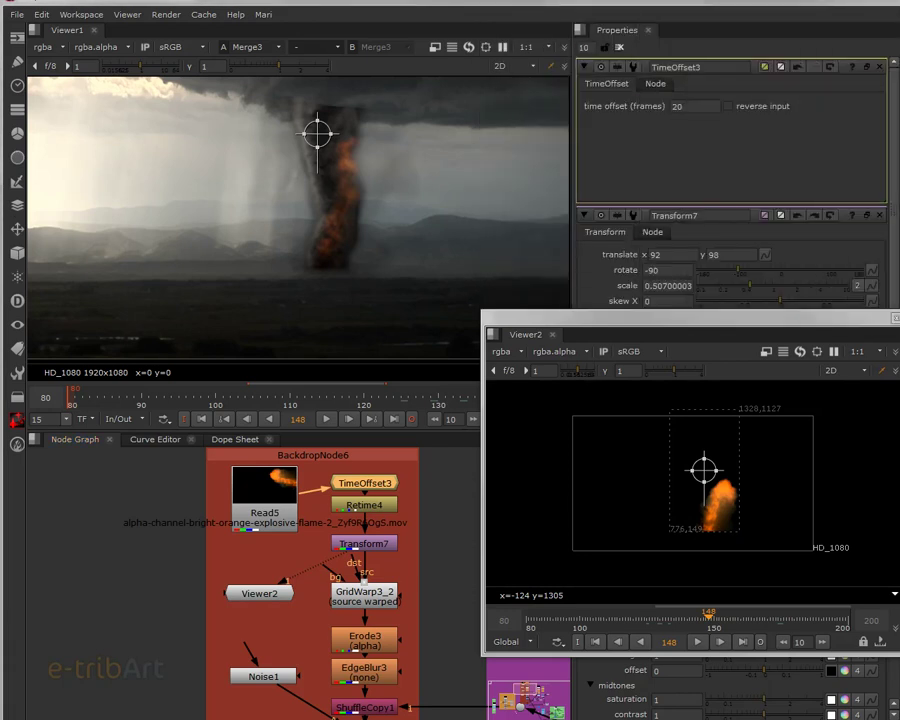
left_click_drag(806, 318, 802, 389)
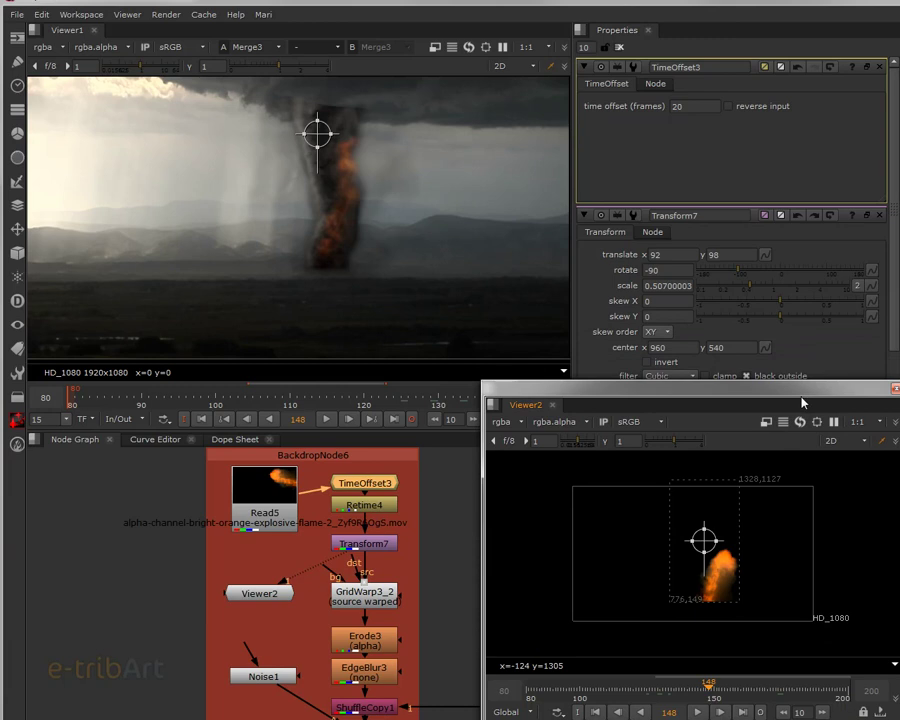
left_click_drag(485, 393, 464, 380)
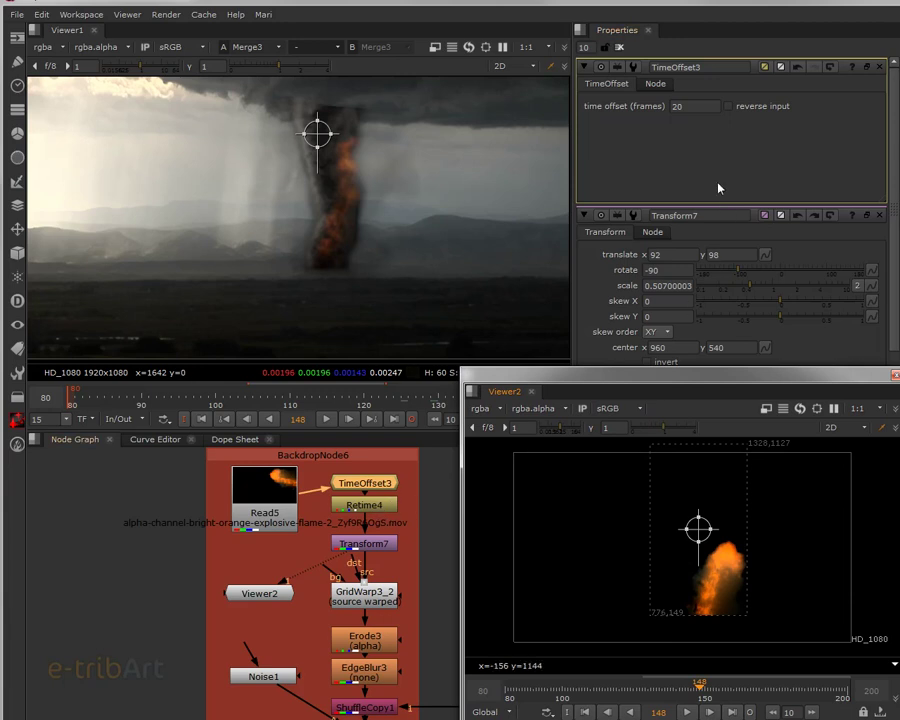
left_click(685, 107)
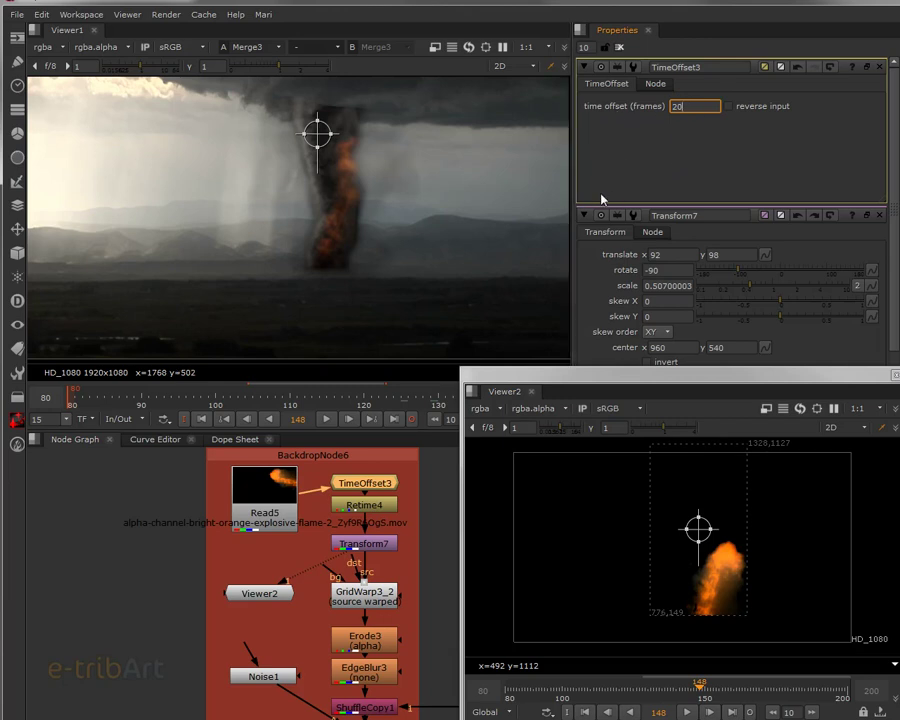
Open the Retime4 settings and adjust the flame's playback speed, trying 1.9 before settling on 0.44
double_click(373, 510)
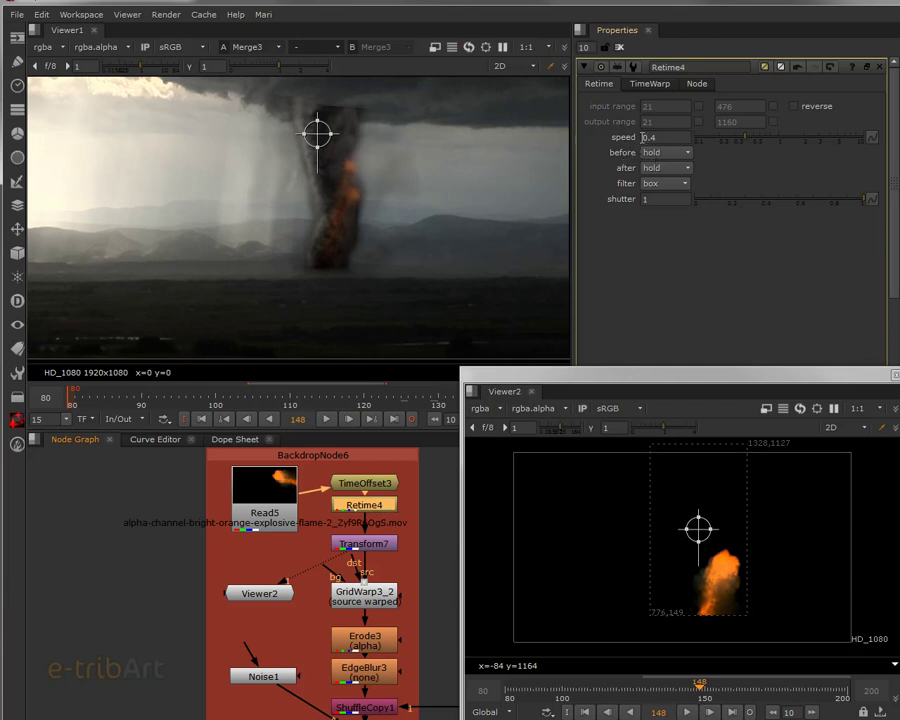
left_click_drag(747, 141, 746, 142)
left_click(804, 141)
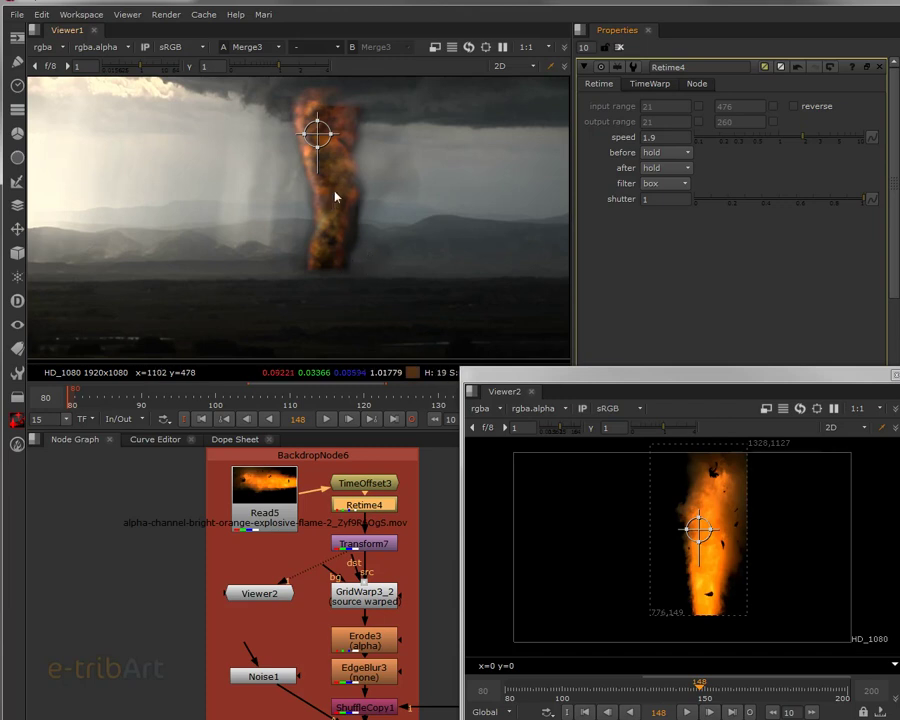
left_click_drag(778, 140, 752, 144)
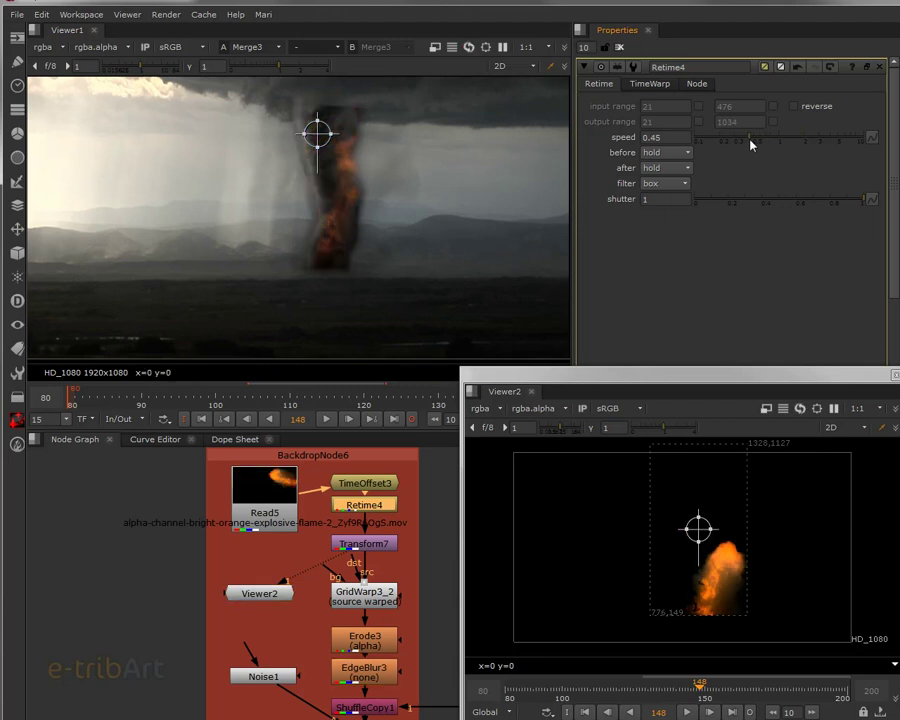
left_click_drag(751, 143, 747, 146)
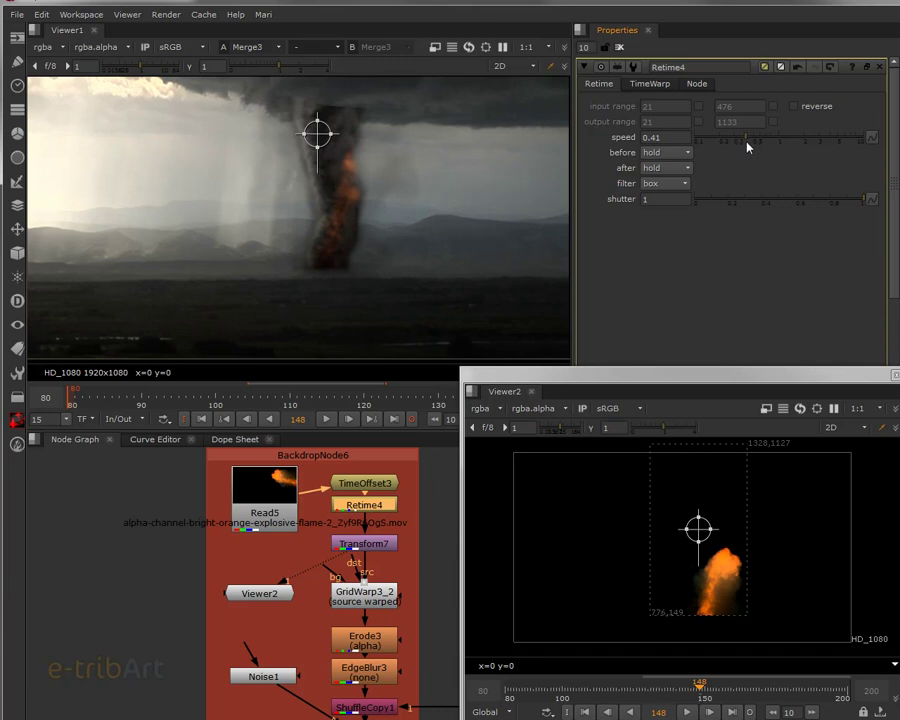
left_click_drag(747, 146, 748, 147)
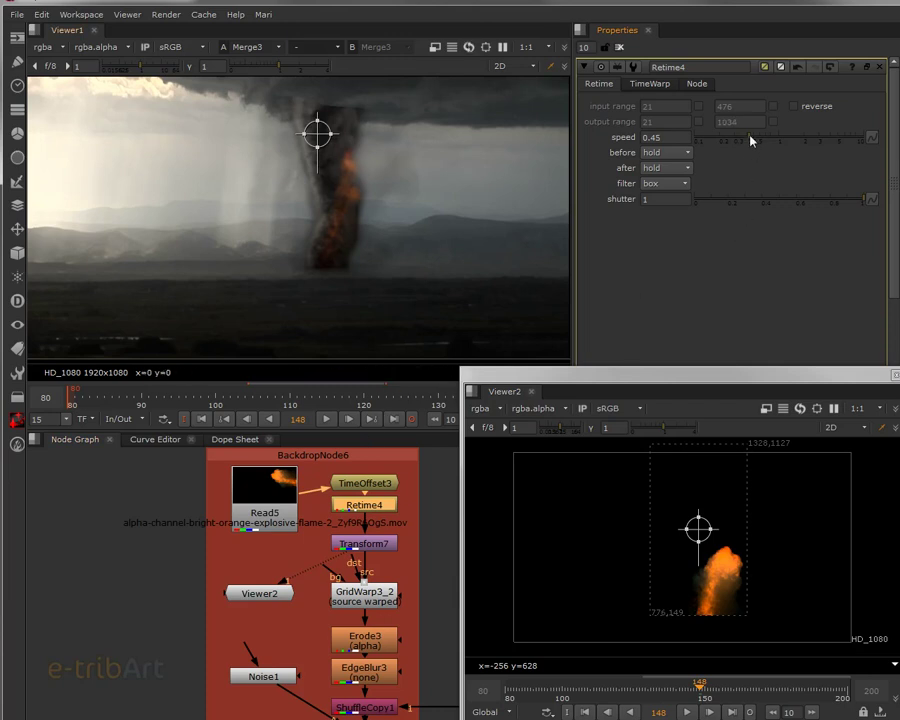
left_click_drag(750, 141, 753, 142)
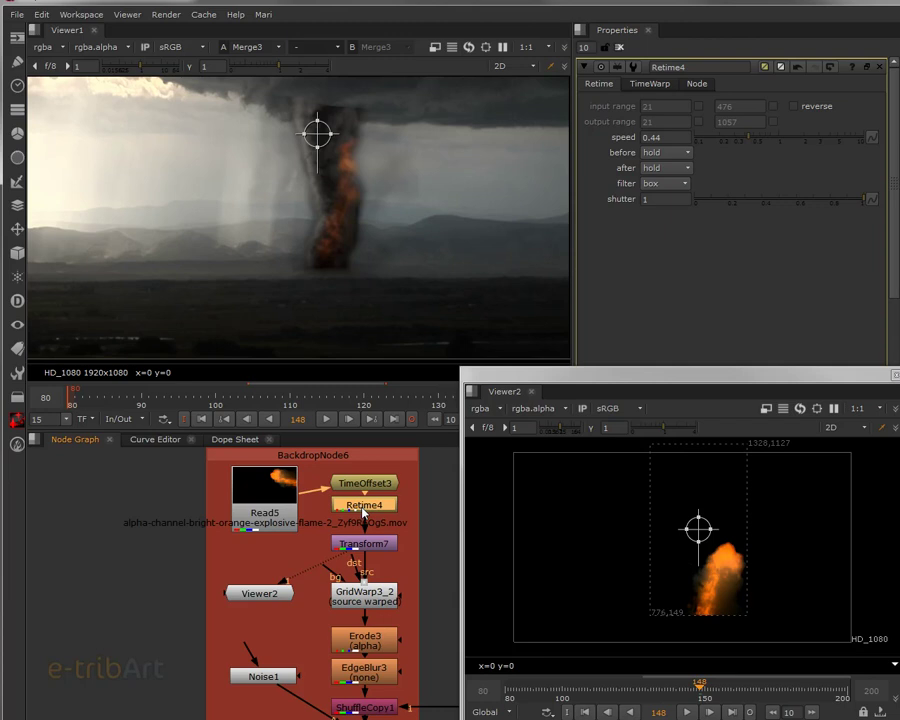
Nudge TimeOffset3 up to leave a gap above Retime4, and move the floating Viewer3 clear of the node settings
left_click(366, 481)
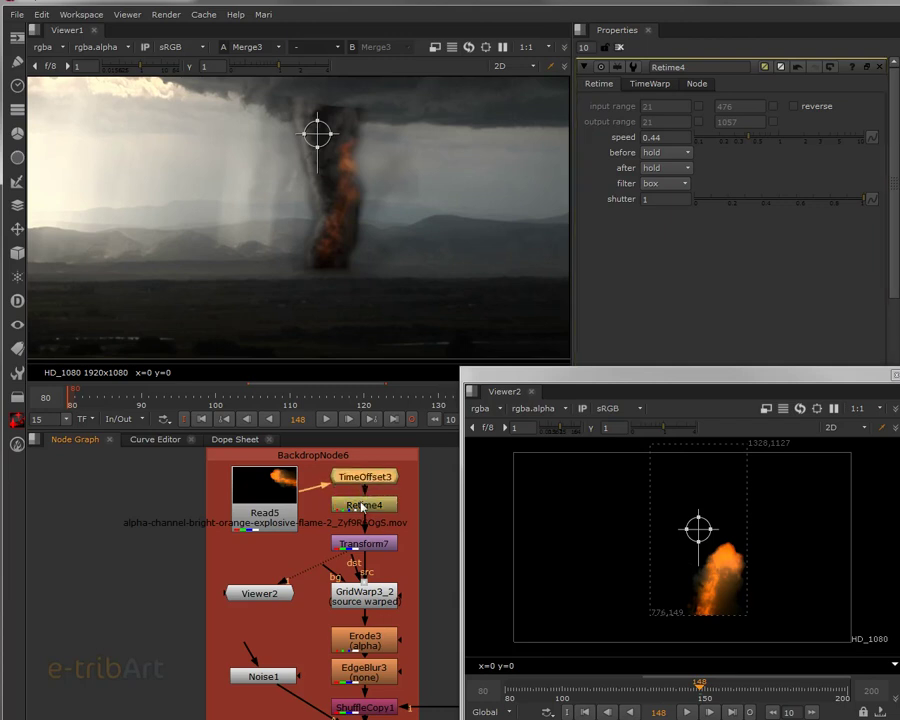
left_click(367, 495)
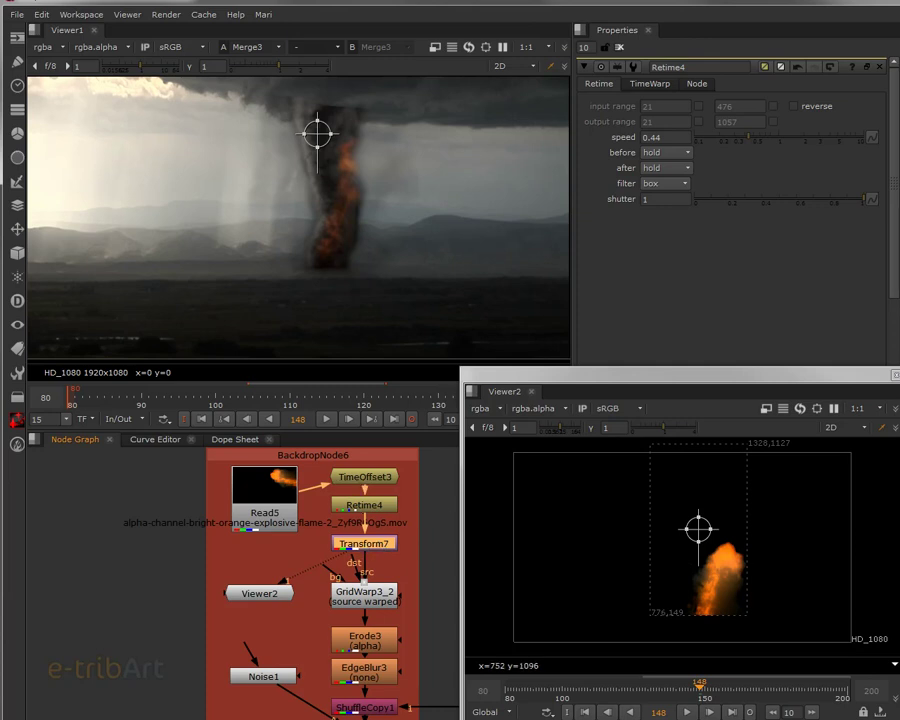
key("ctrl+i")
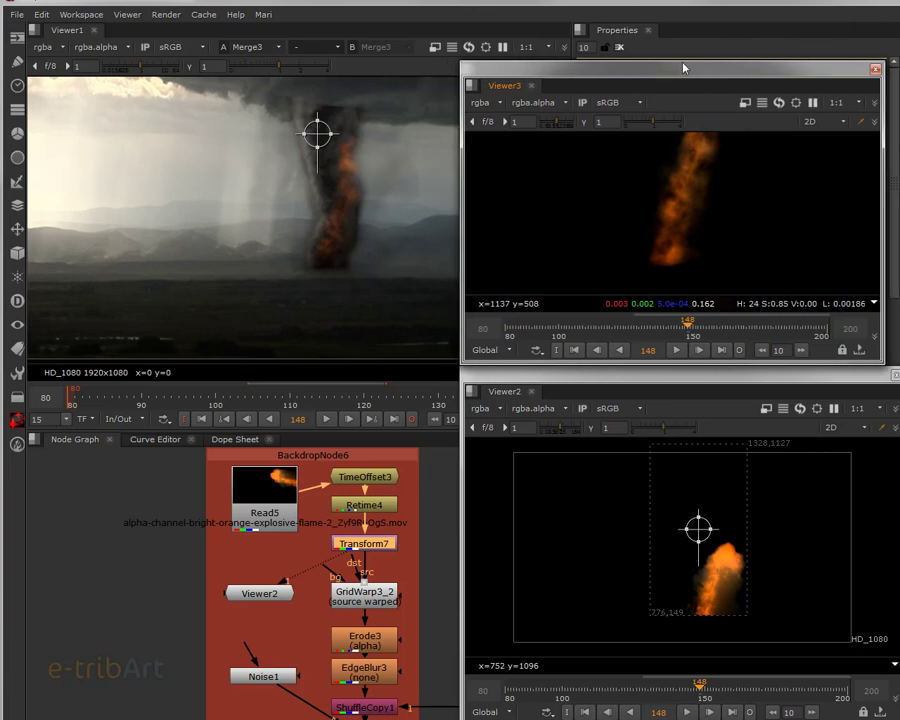
left_click_drag(683, 67, 899, 62)
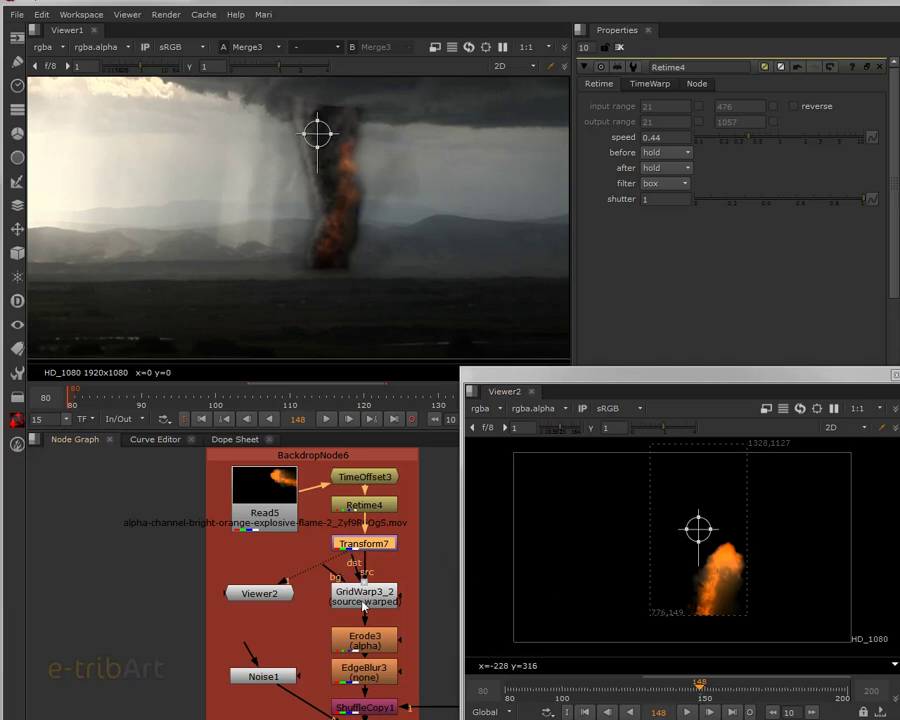
Connect Viewer2 to GridWarp3_2 to view its output, and open the GridWarp3_2 settings
left_click(375, 600)
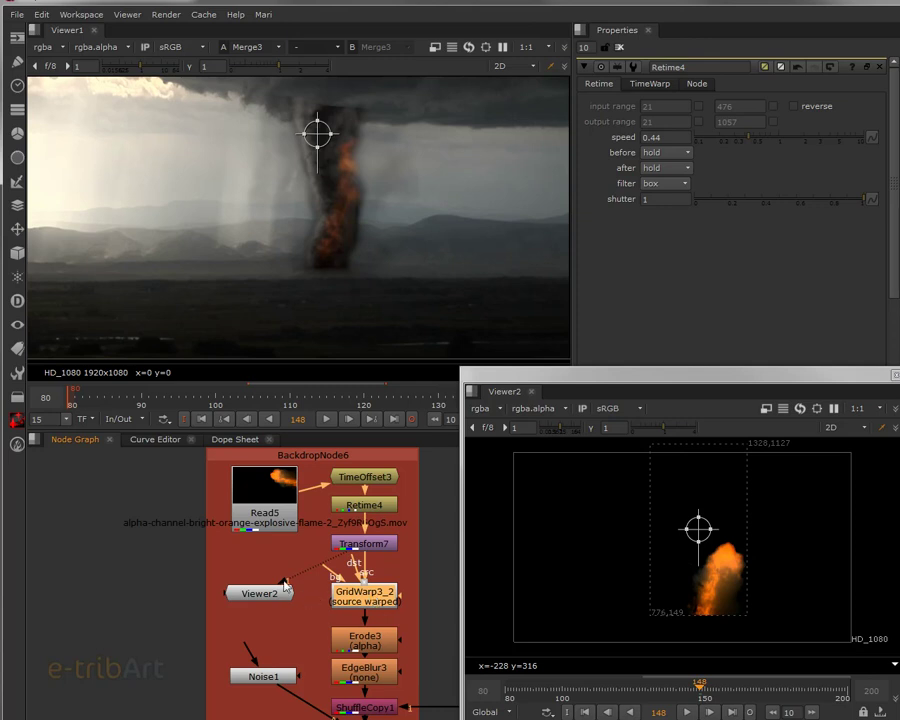
left_click_drag(372, 600, 337, 601)
left_click_drag(268, 606, 273, 608)
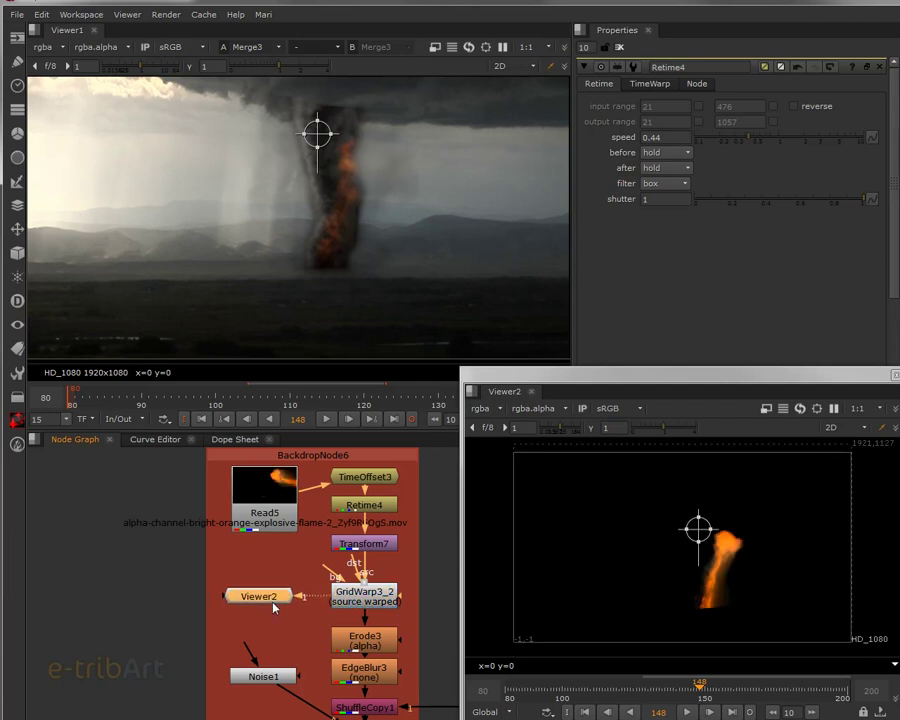
double_click(356, 598)
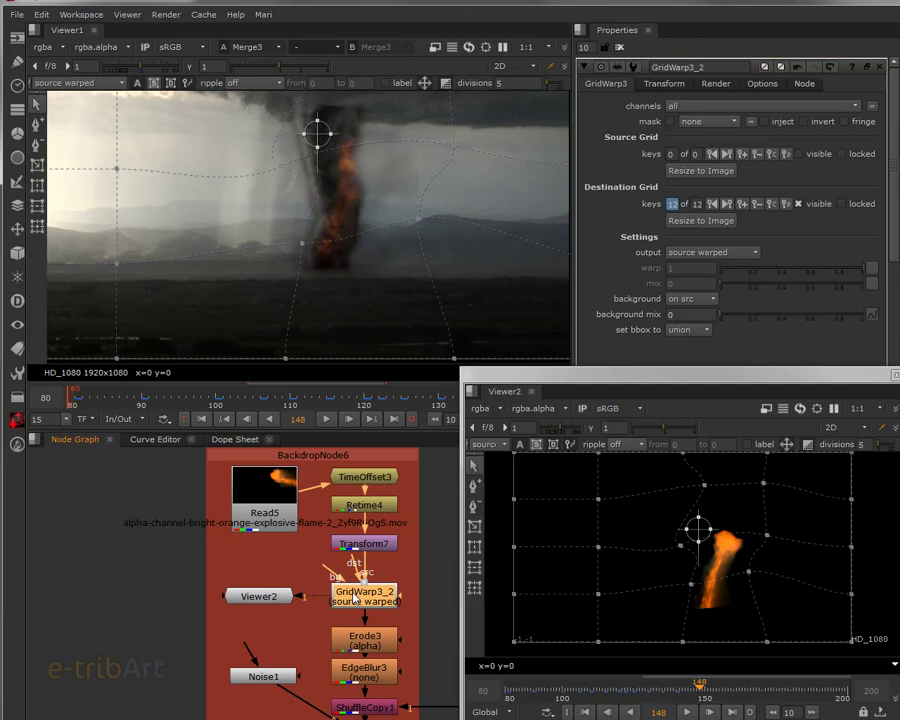
Examine the warped flame at frames 90, 100, 106 and 115, and compare frame 115 with GridWarp3_2 disabled and re-enabled
left_click_drag(68, 404, 141, 400)
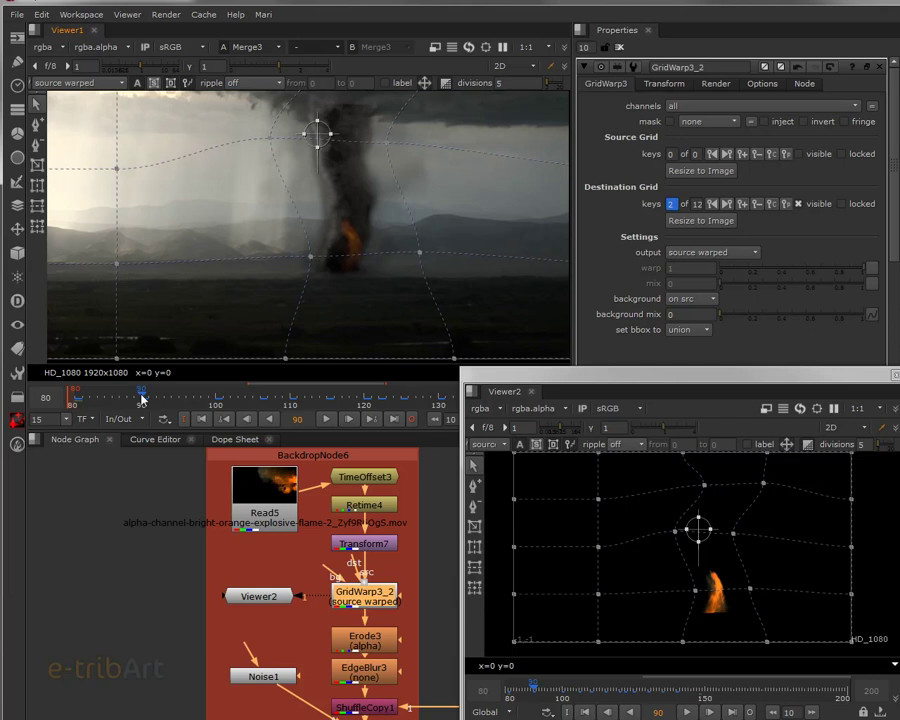
left_click_drag(141, 399, 222, 411)
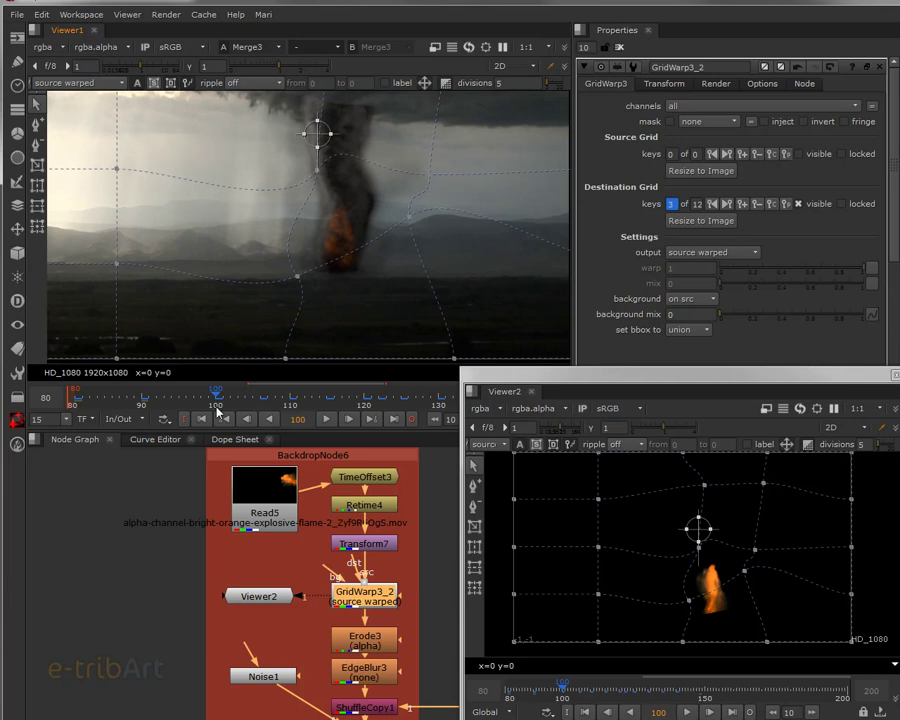
left_click(239, 399)
left_click(262, 402)
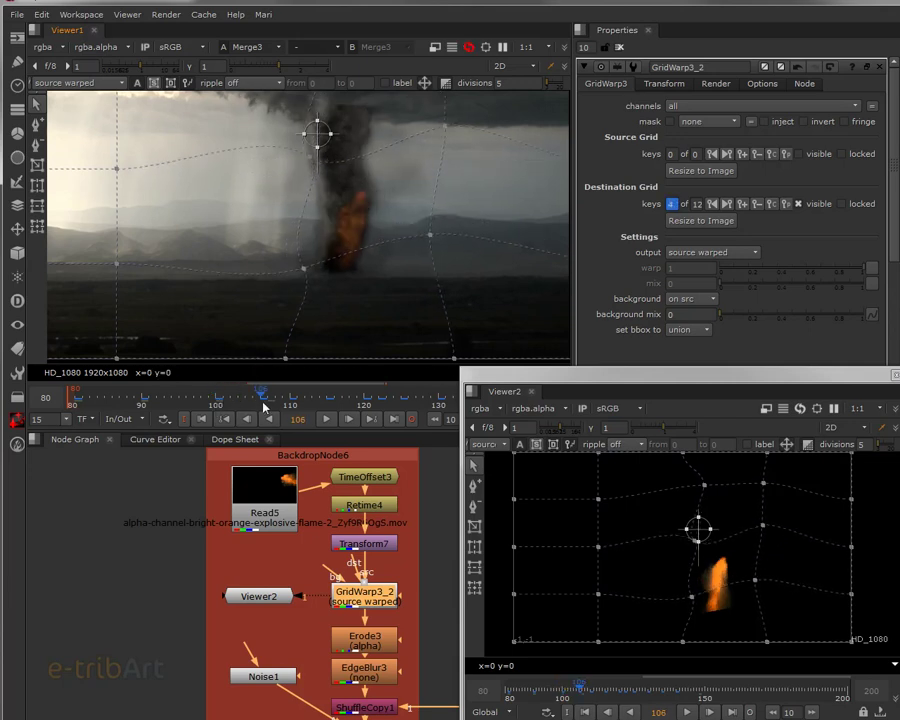
left_click_drag(262, 405, 333, 407)
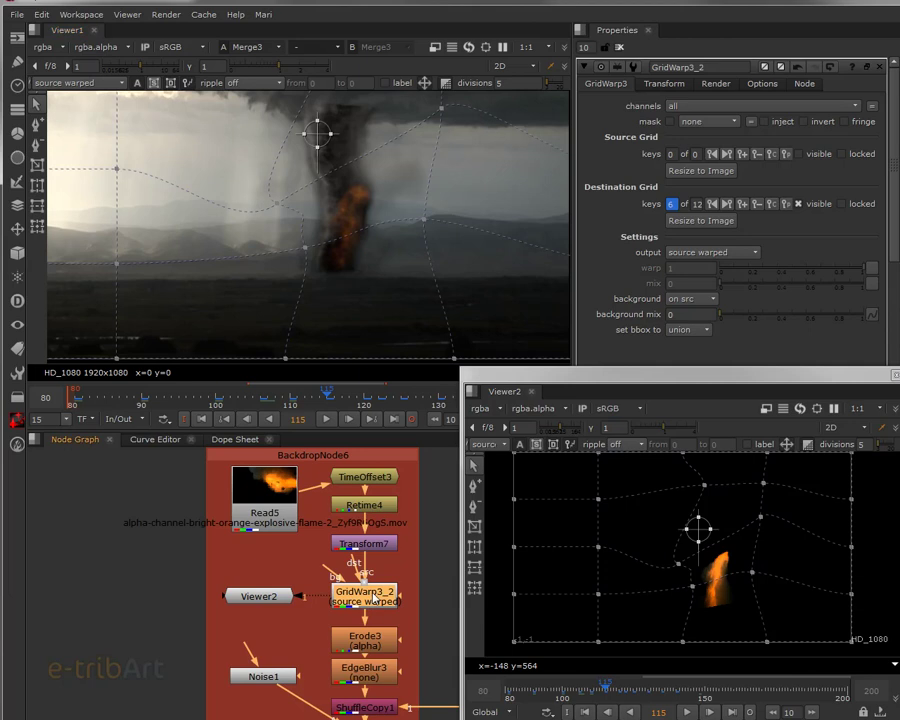
key("d")
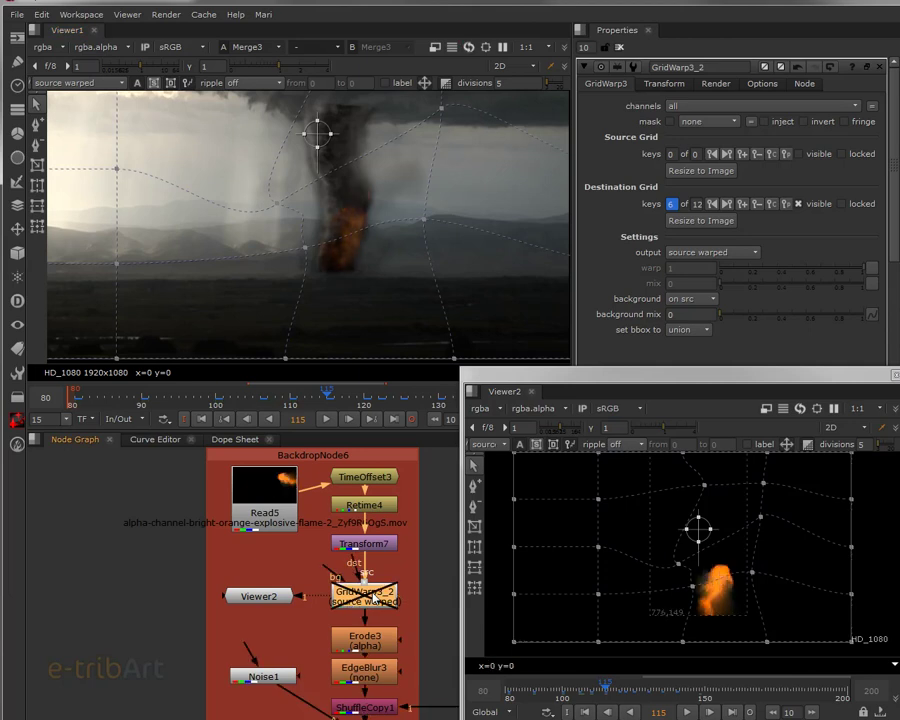
key("d")
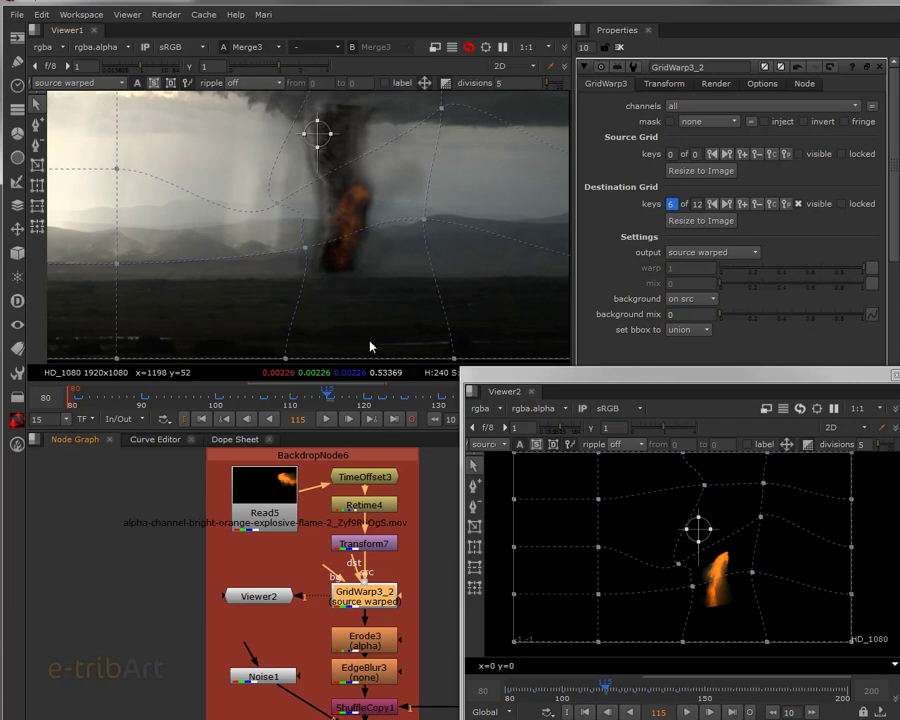
Shift the destination grid point beside the flame's lower left side slightly at frame 115 and re-angle its tangent handle
left_click(306, 248)
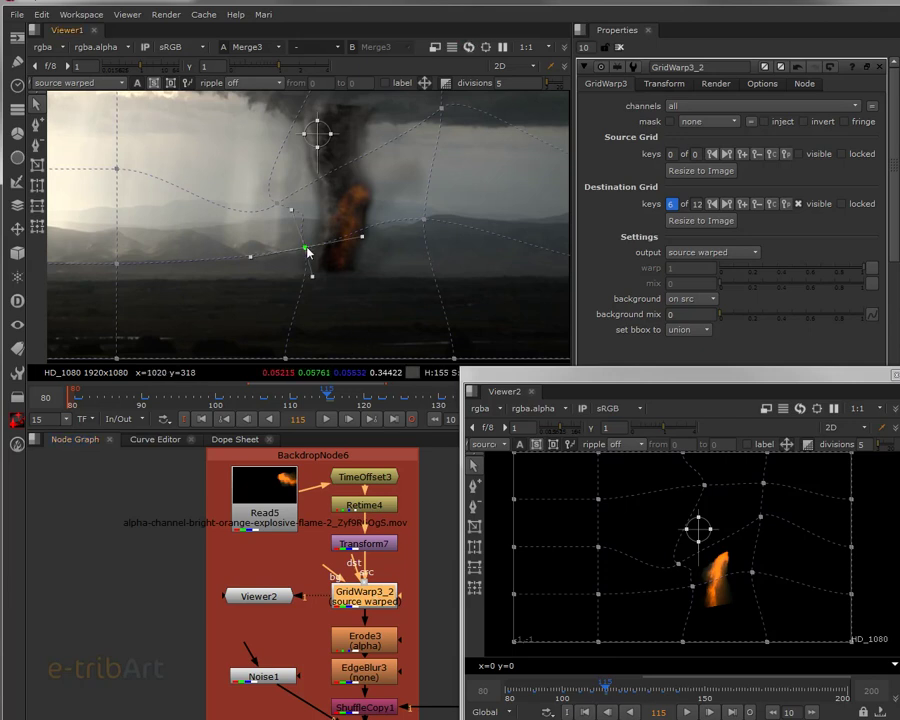
mouse_move(307, 251)
left_mouse_down()
mouse_move(317, 292)
mouse_move(304, 248)
left_mouse_up()
left_click(362, 235)
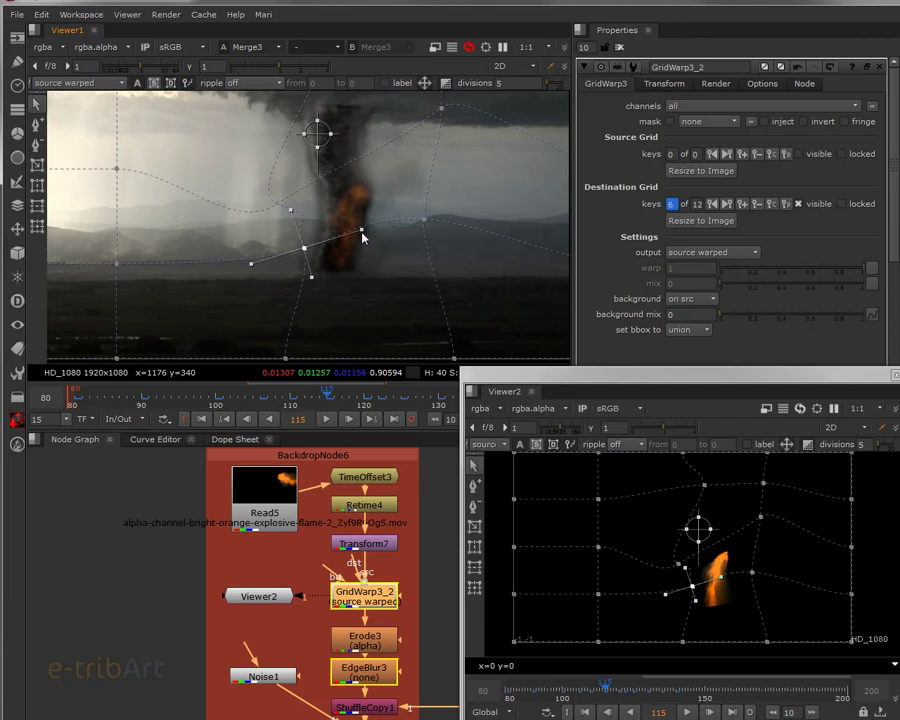
left_click_drag(362, 237, 363, 249)
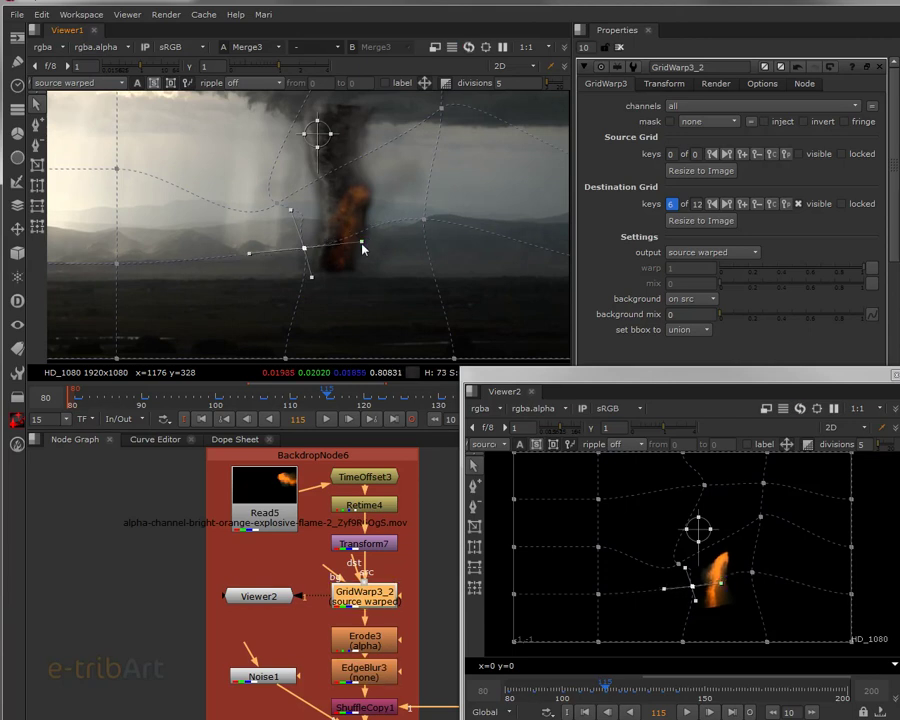
left_click_drag(363, 249, 363, 242)
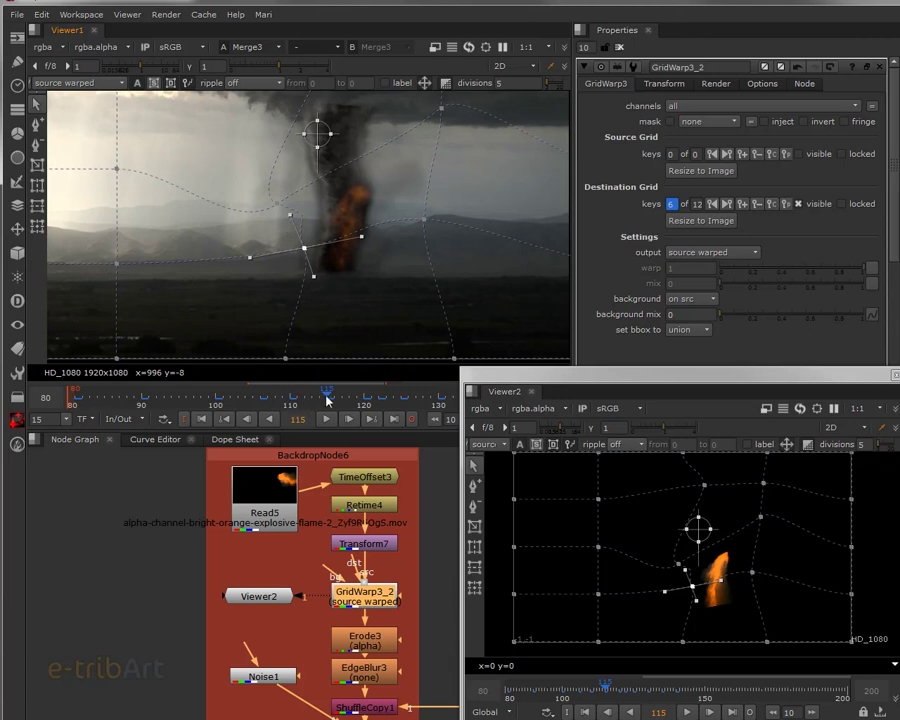
Check the keyed grid at frames 110 and 106, and nudge the point left of the flame's base at frame 100
left_click(293, 400)
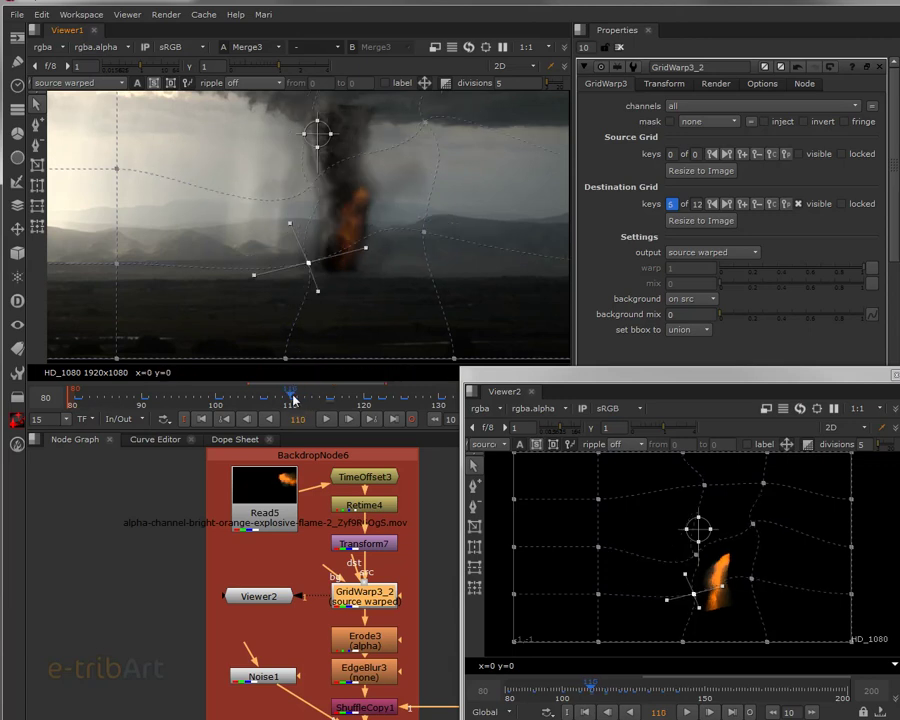
left_click(267, 400)
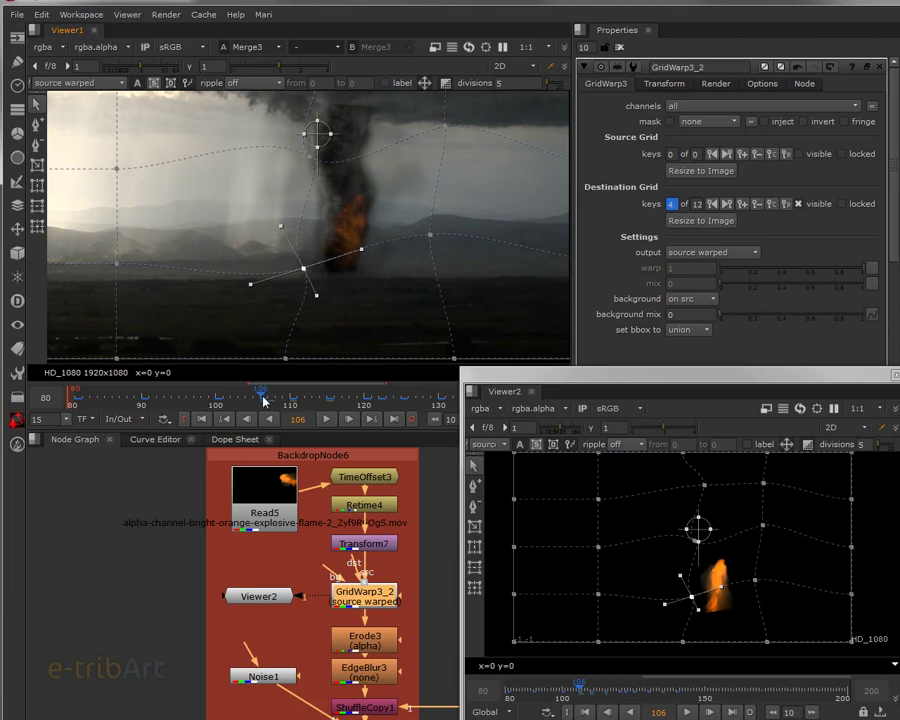
left_click_drag(260, 400, 218, 404)
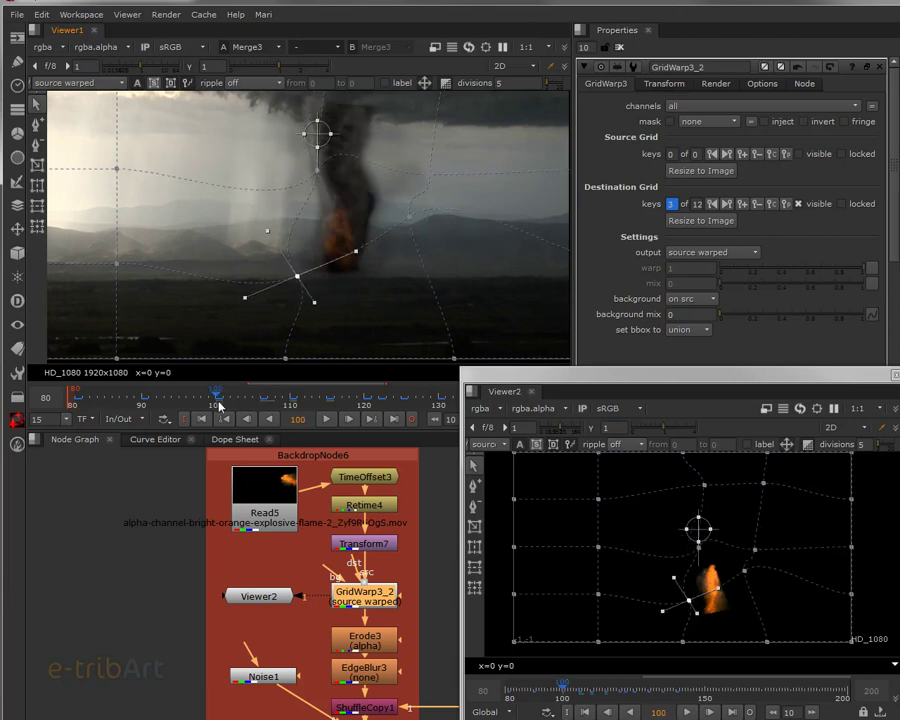
left_click(299, 278)
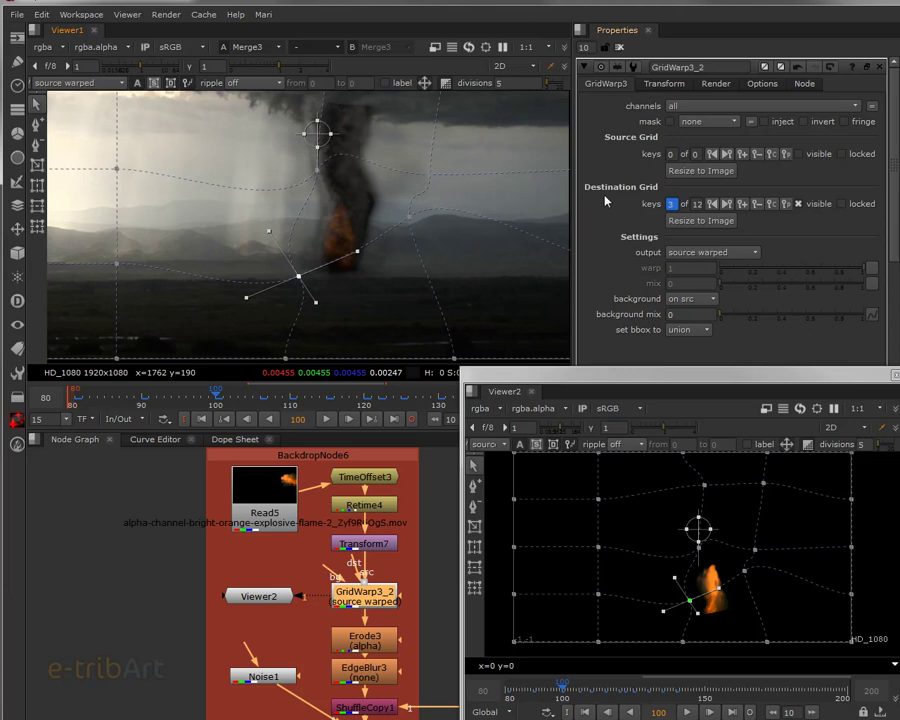
Go back to the first destination grid key and step forward through key 9, examining how the grid follows the tornado
left_click(714, 206)
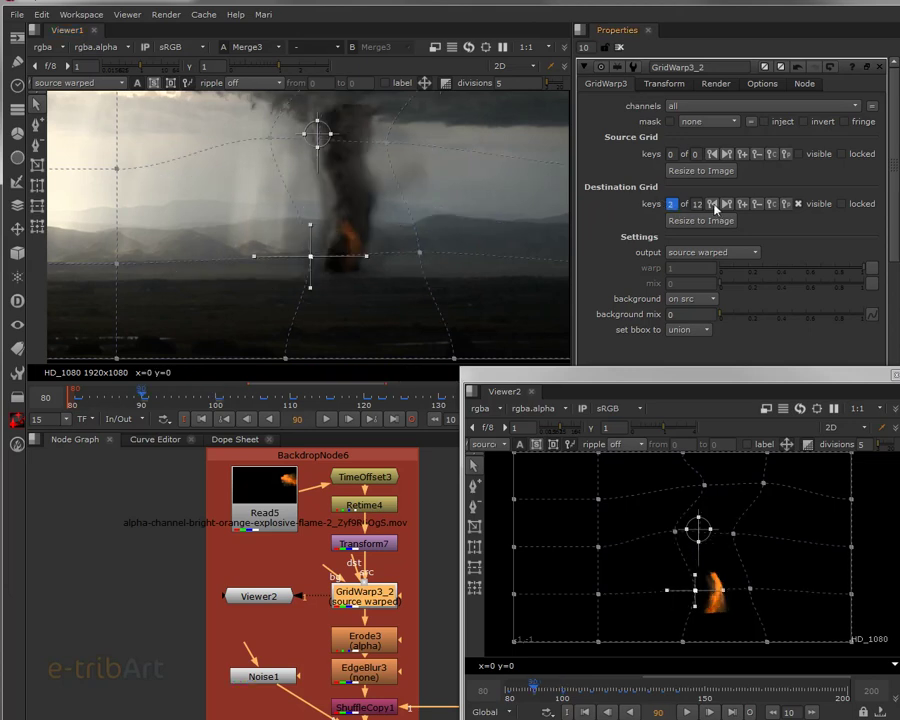
left_click(714, 206)
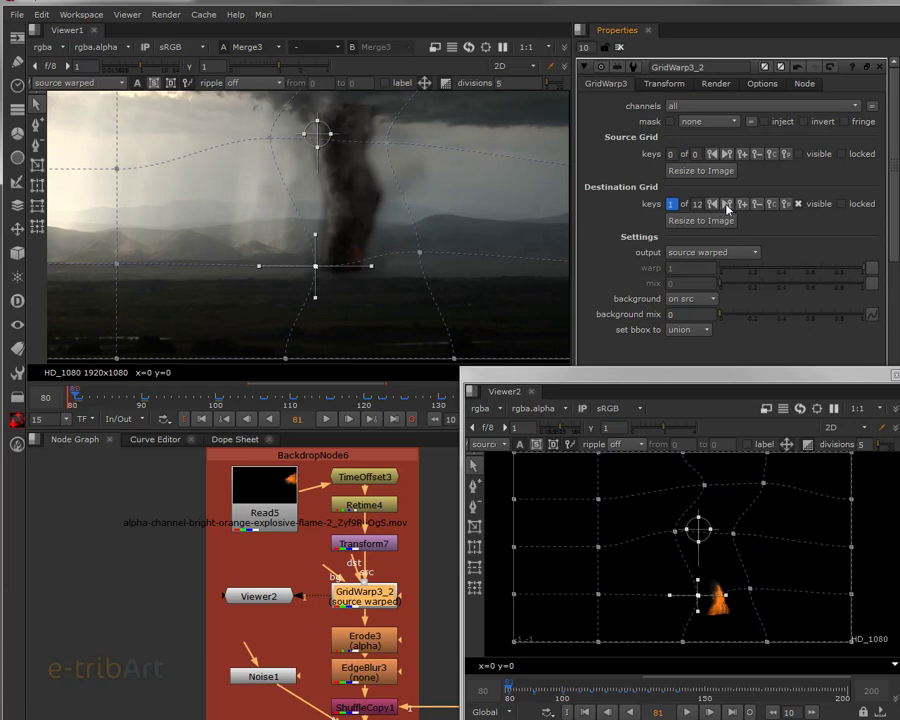
left_click(729, 205)
left_click(729, 205)
left_click(729, 205)
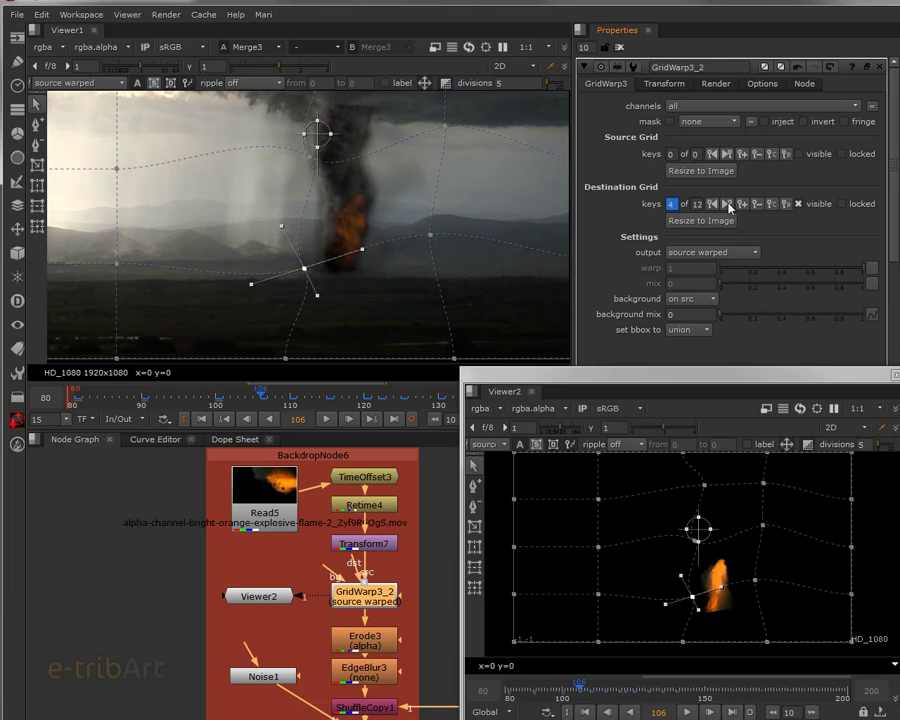
left_click(729, 205)
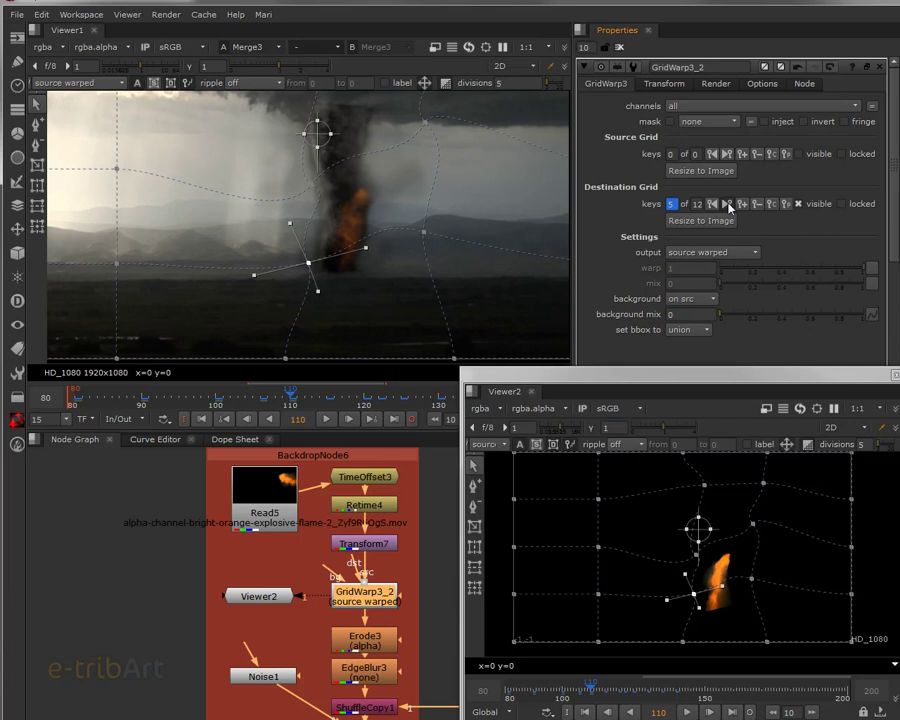
left_click(728, 204)
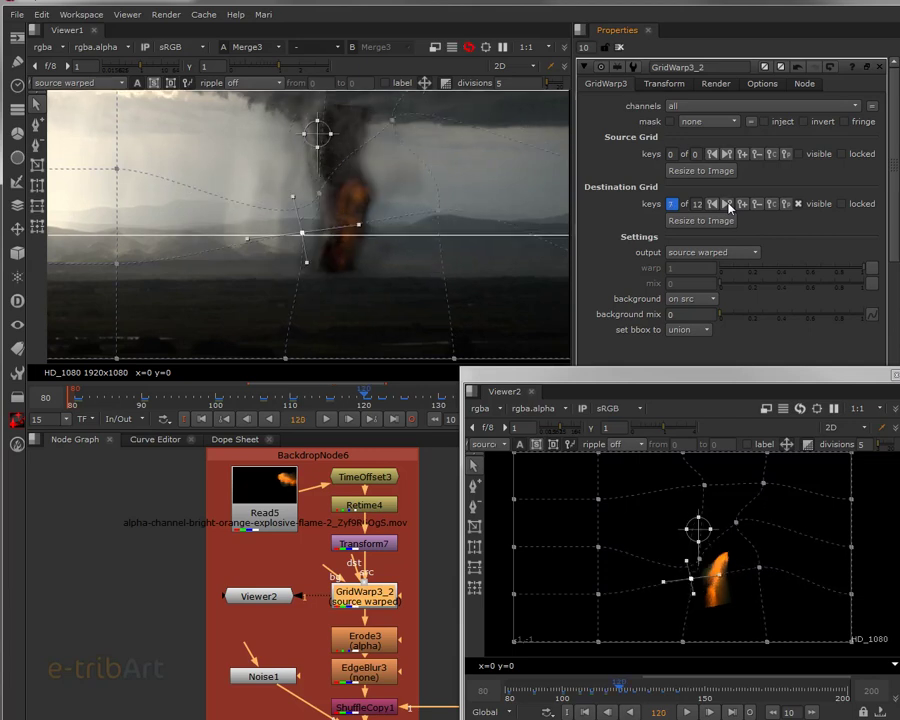
left_click(728, 204)
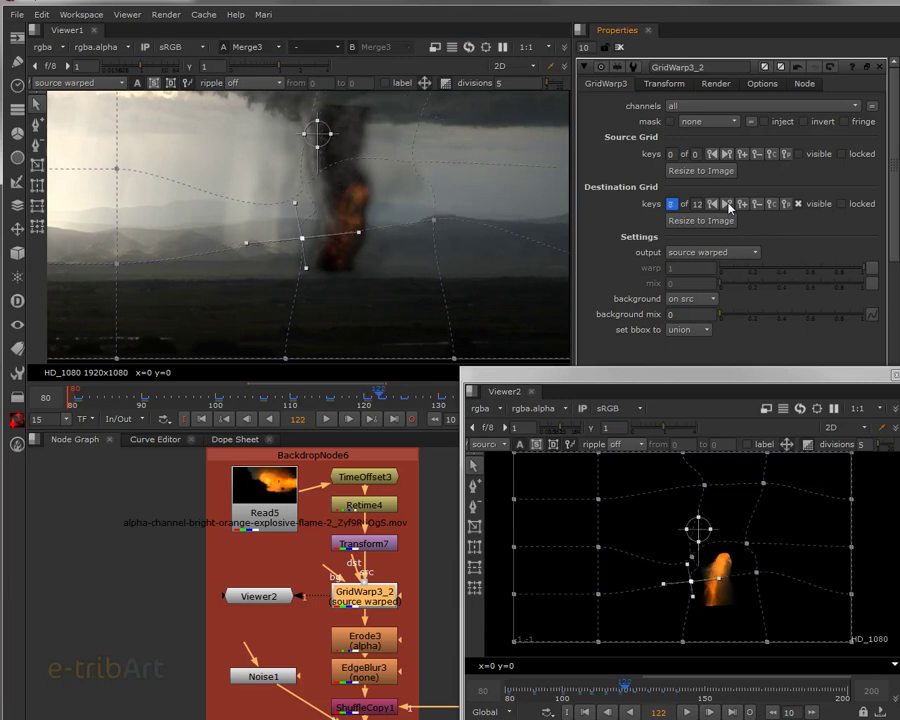
left_click(728, 204)
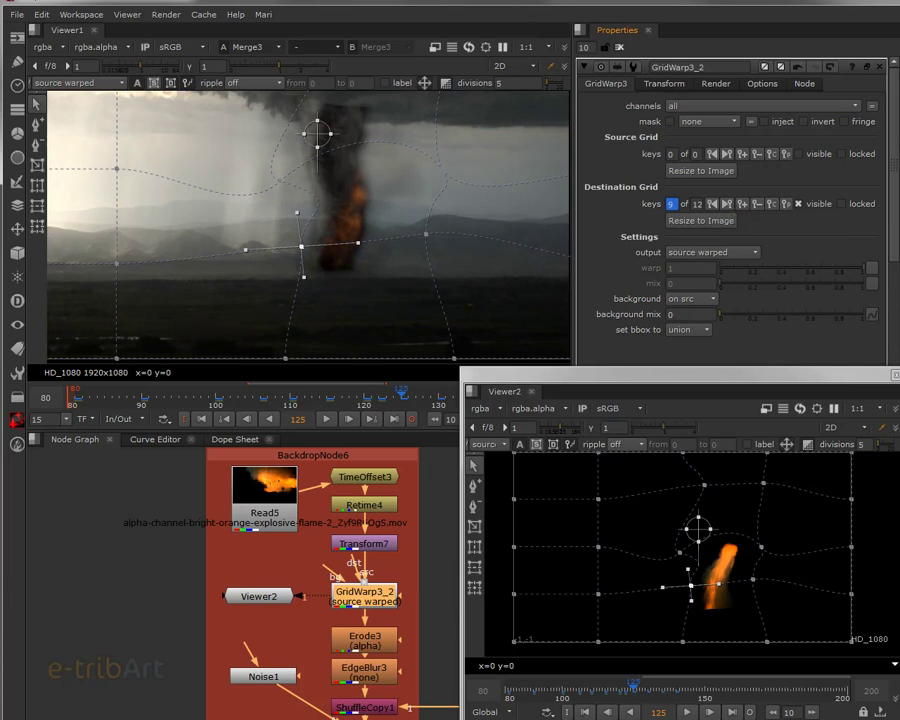
Bring Viewer3 into view, inspect the whole warped flame at frame 125, and move the viewer away from the settings
left_click_drag(899, 46, 568, 42)
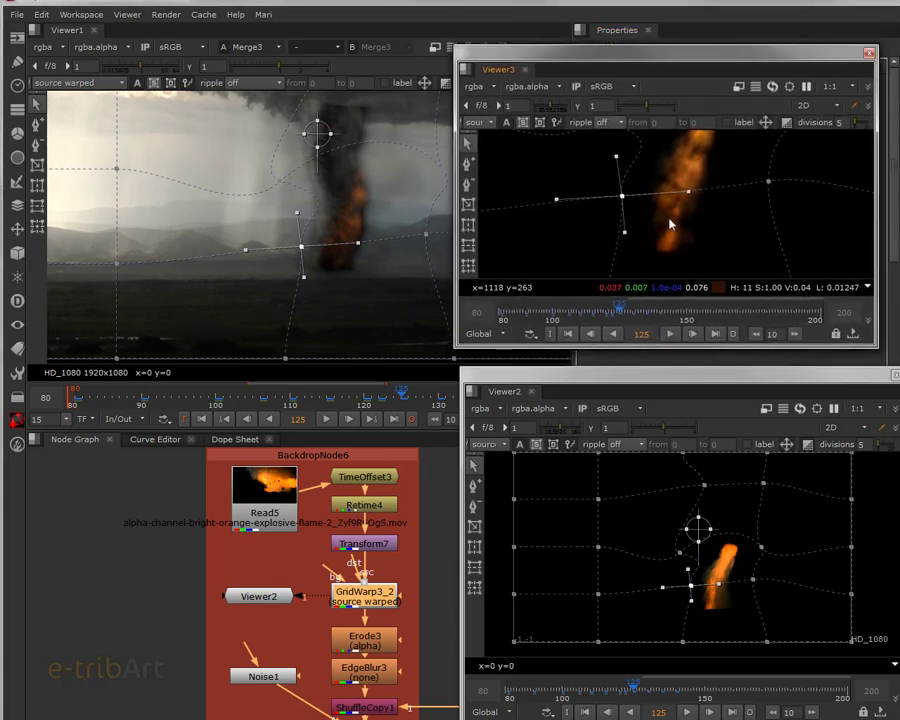
middle_click_drag(670, 223, 663, 241)
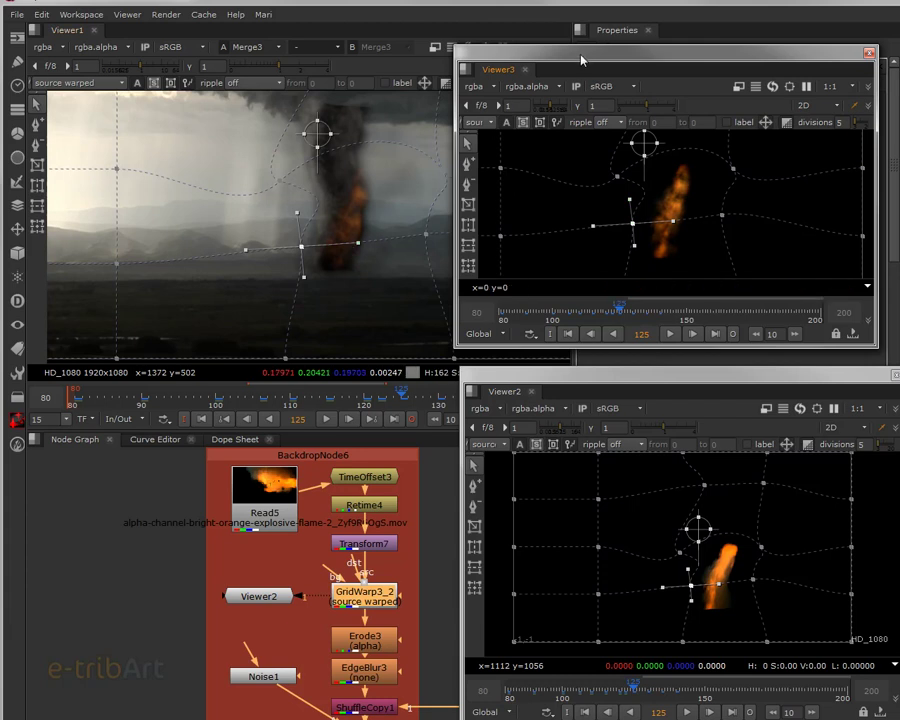
left_click_drag(580, 60, 899, 60)
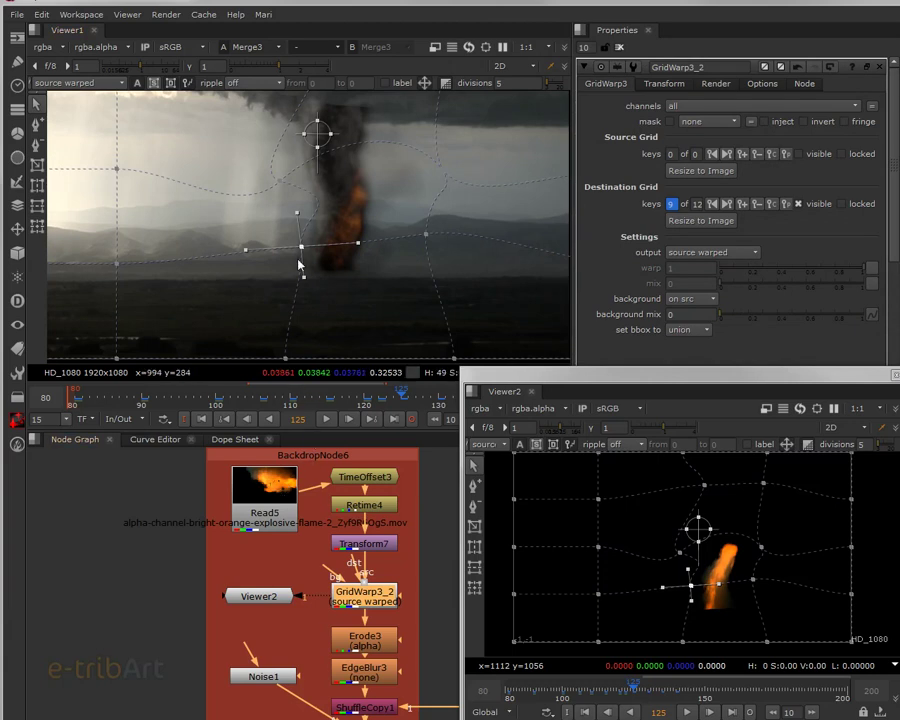
Move the grid point right of the flame's base slightly inward at frame 125, and delete the destination grid key at frame 122
left_click_drag(300, 248, 416, 240)
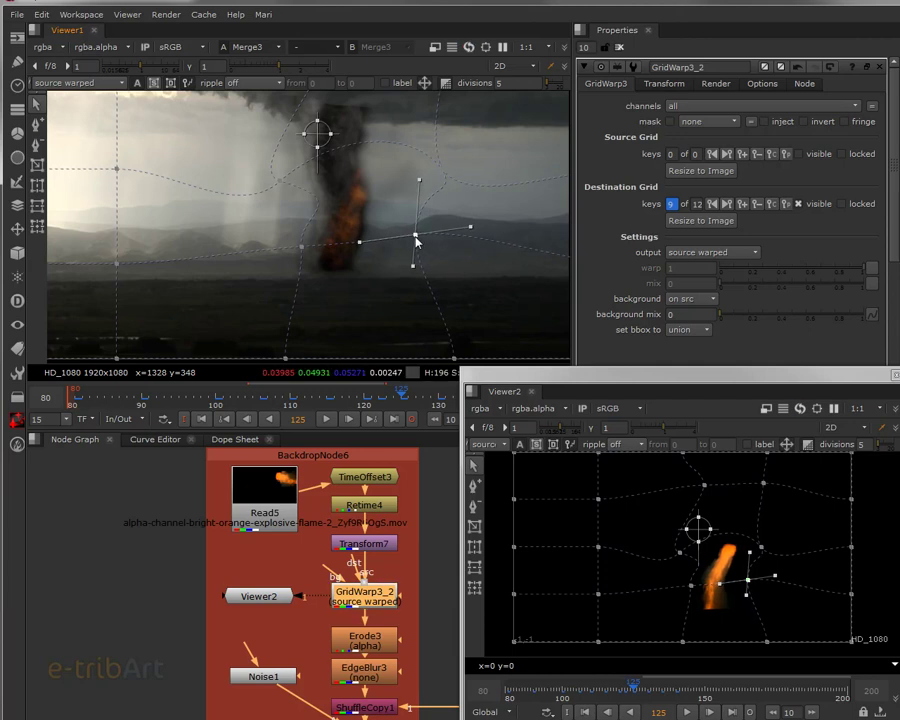
left_click_drag(393, 400, 381, 400)
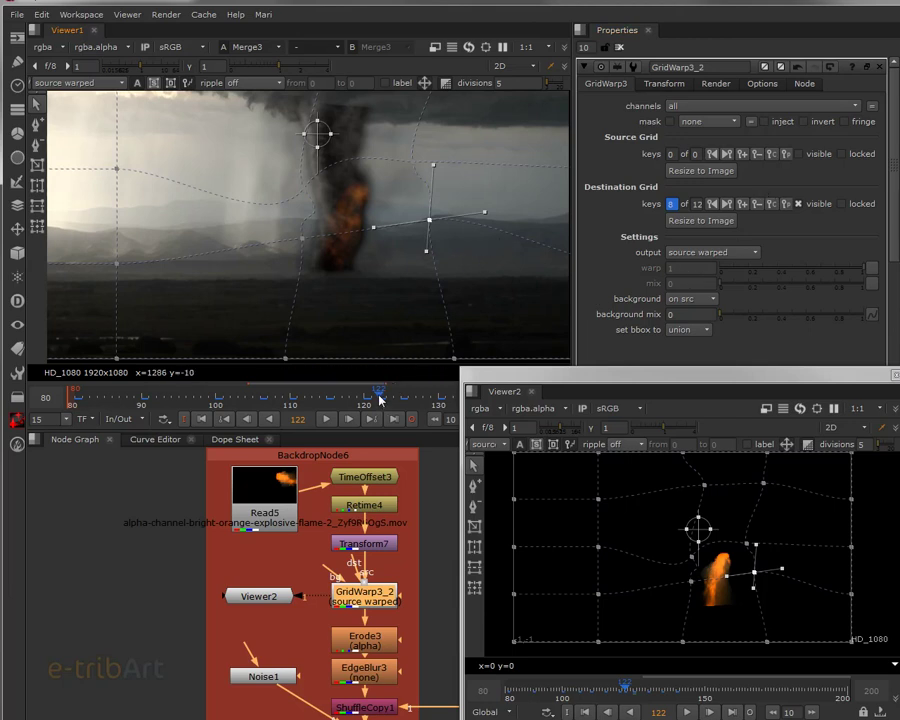
left_click(758, 207)
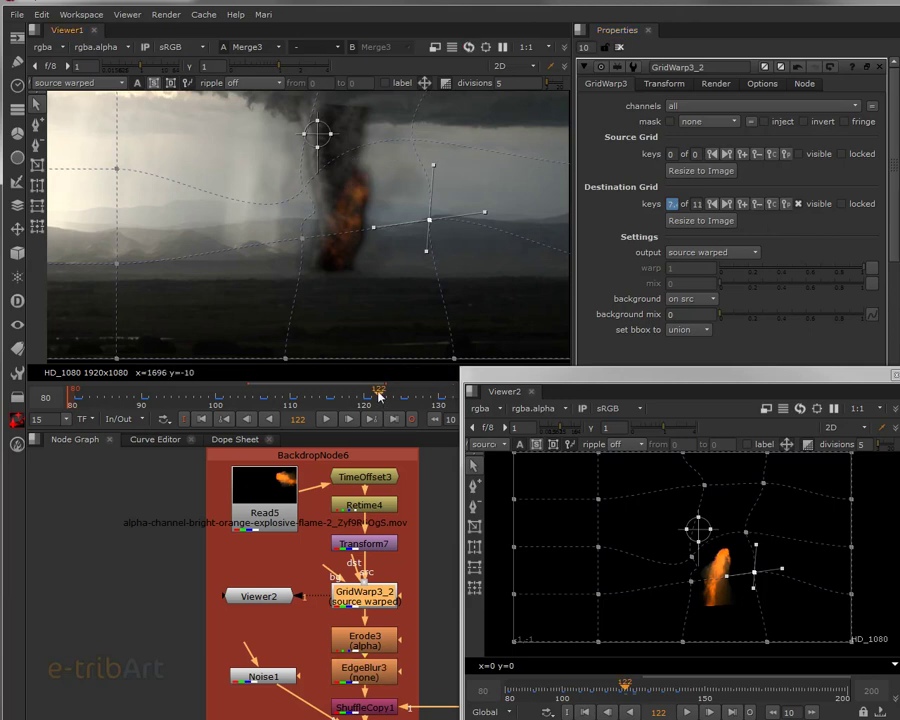
mouse_move(378, 397)
left_mouse_down()
mouse_move(366, 397)
mouse_move(380, 398)
left_mouse_up()
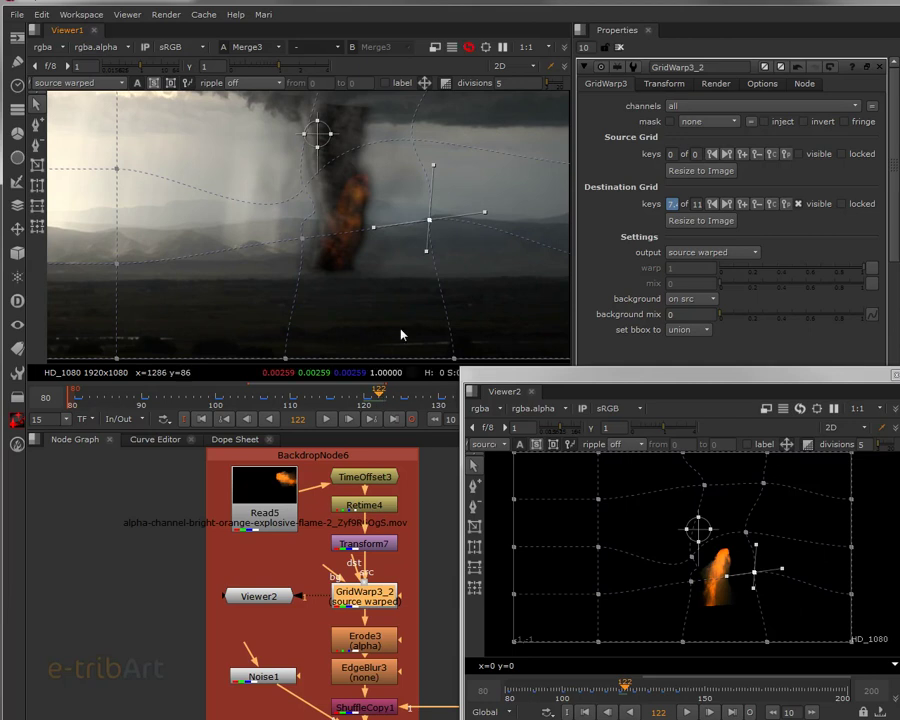
Reposition the grid point right of the flame's base at frame 122, tilt its vertical tangent, and check the warp at frame 110
left_click_drag(429, 221, 422, 219)
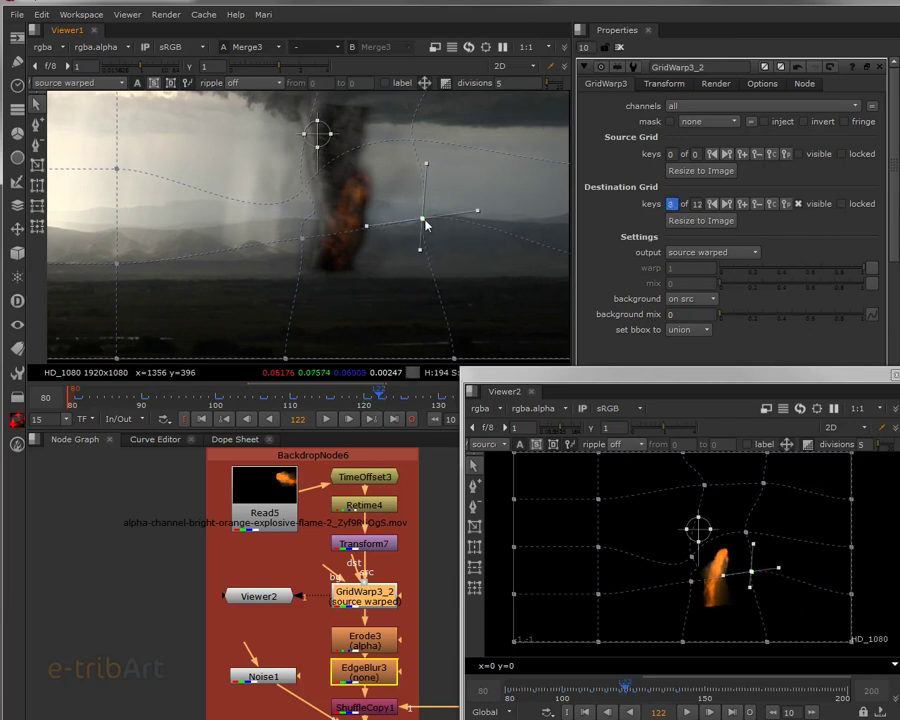
left_click(425, 165)
left_click_drag(424, 167, 431, 233)
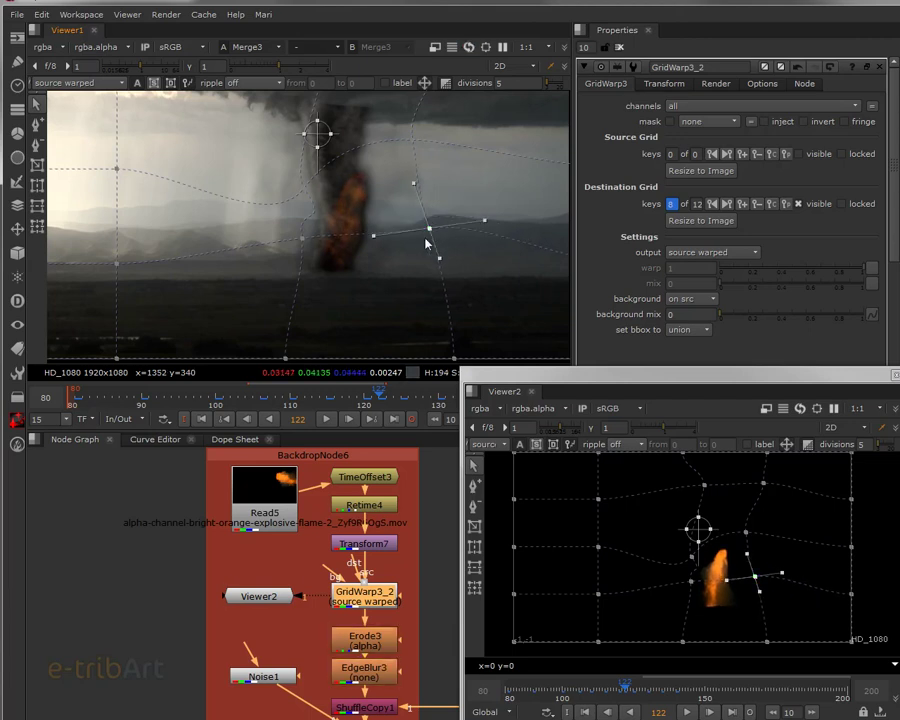
left_click_drag(385, 401, 290, 401)
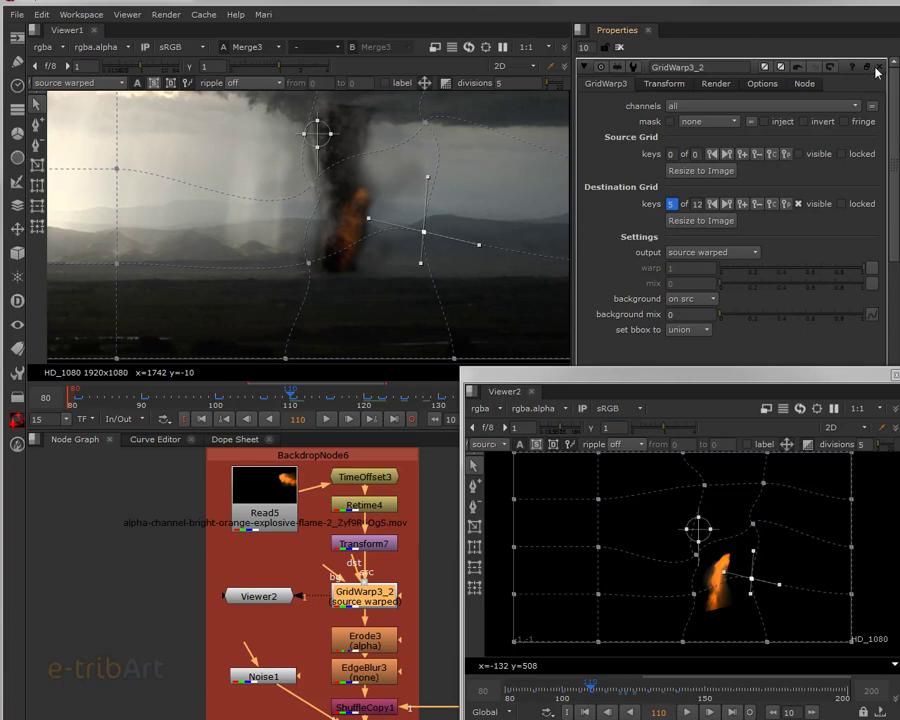
Replace the grid warp's settings with those of Erode3, and connect Viewer2 to the output of EdgeBlur3
middle_click_drag(388, 627, 393, 540)
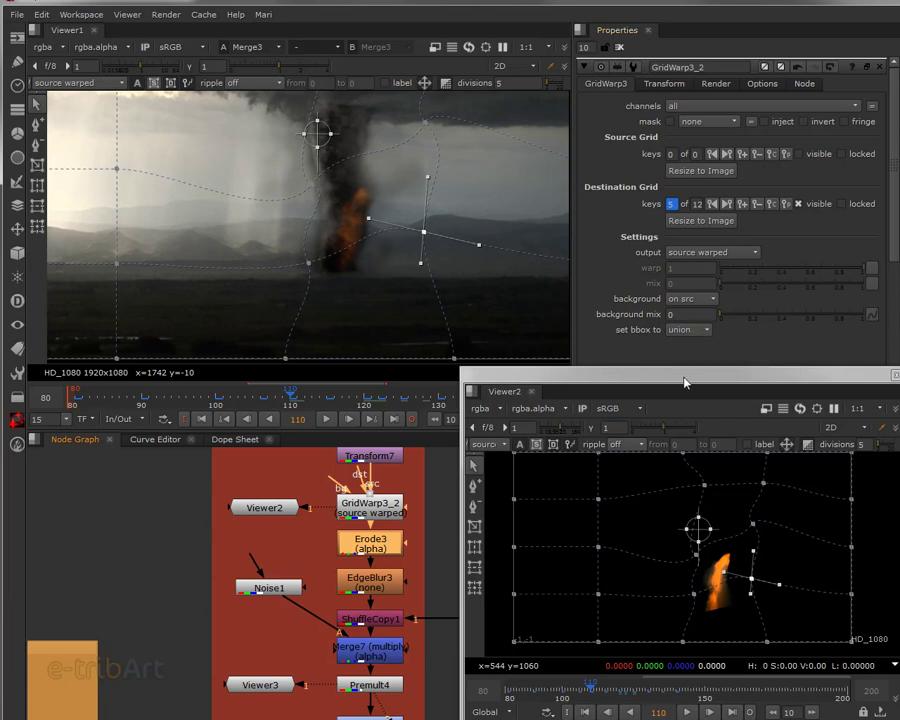
left_click(621, 49)
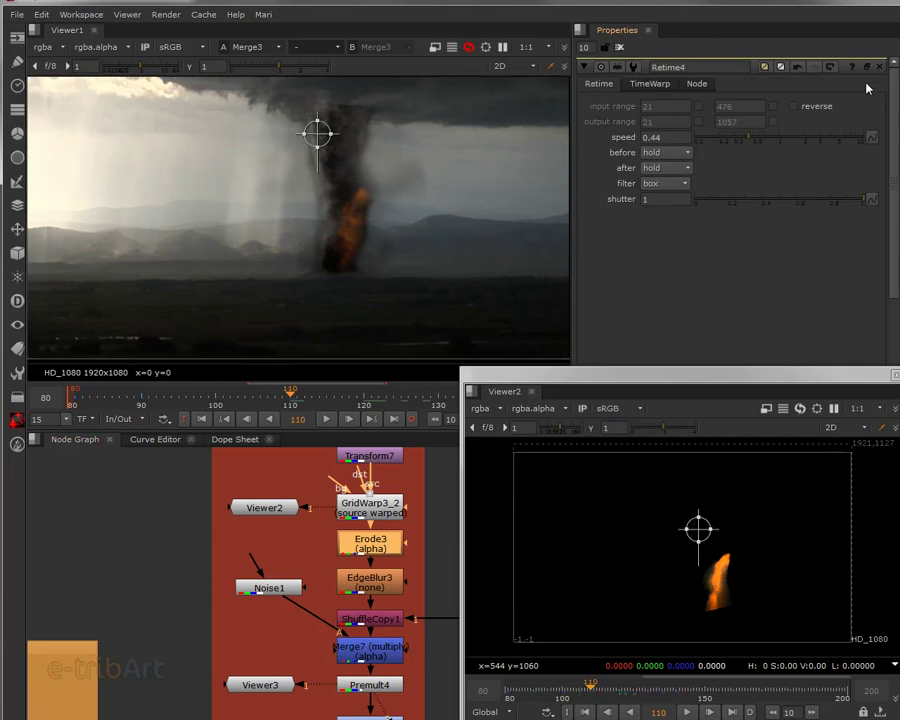
double_click(370, 547)
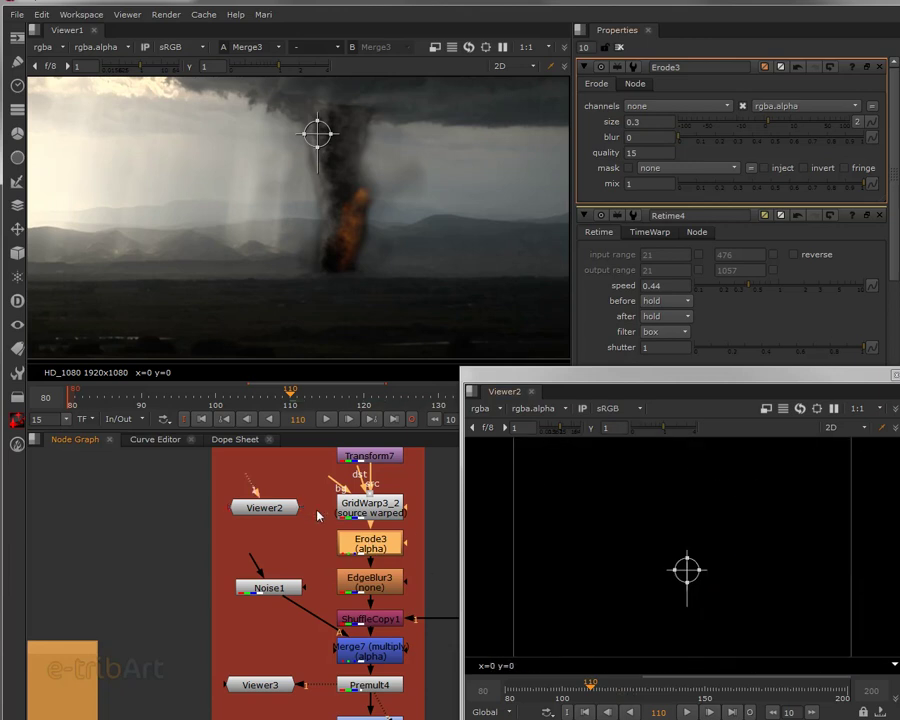
key("1")
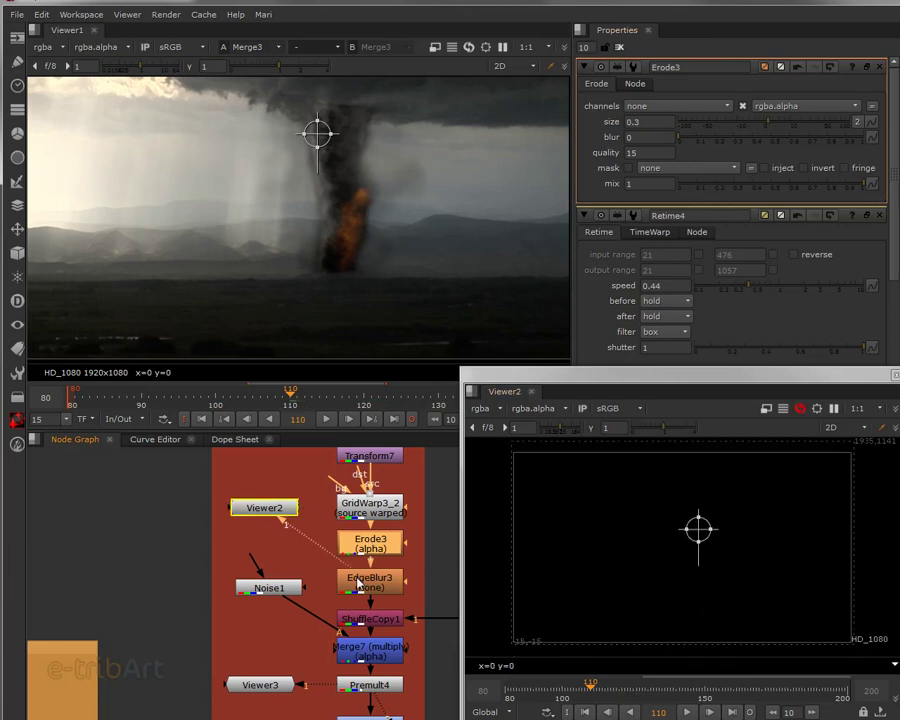
left_click(390, 580)
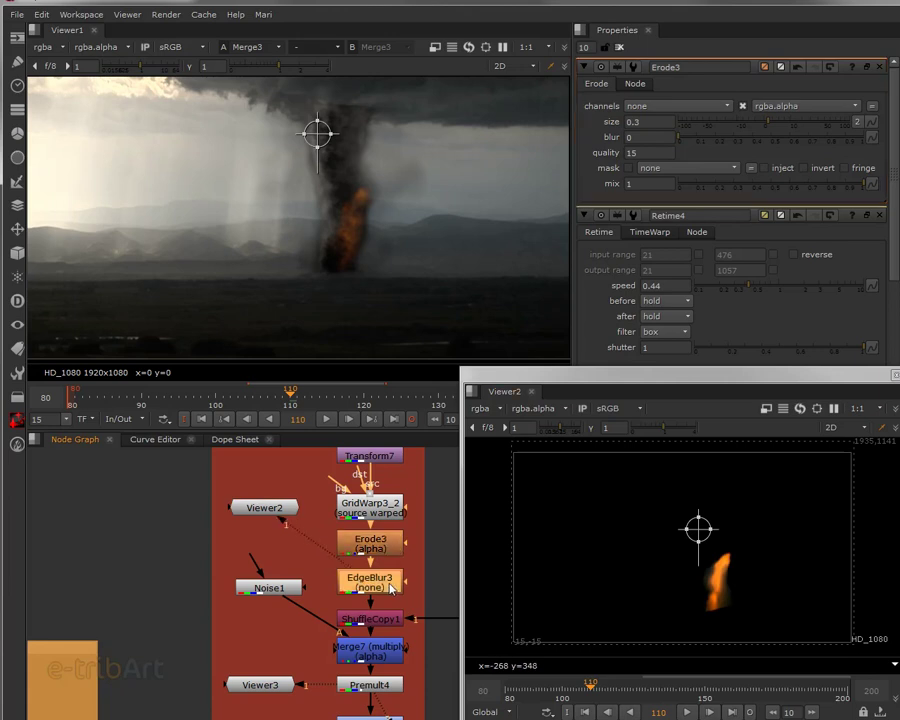
Toggle EdgeBlur3 and Erode3 off and on at frame 110 to compare their effect on the flame
left_click(376, 554)
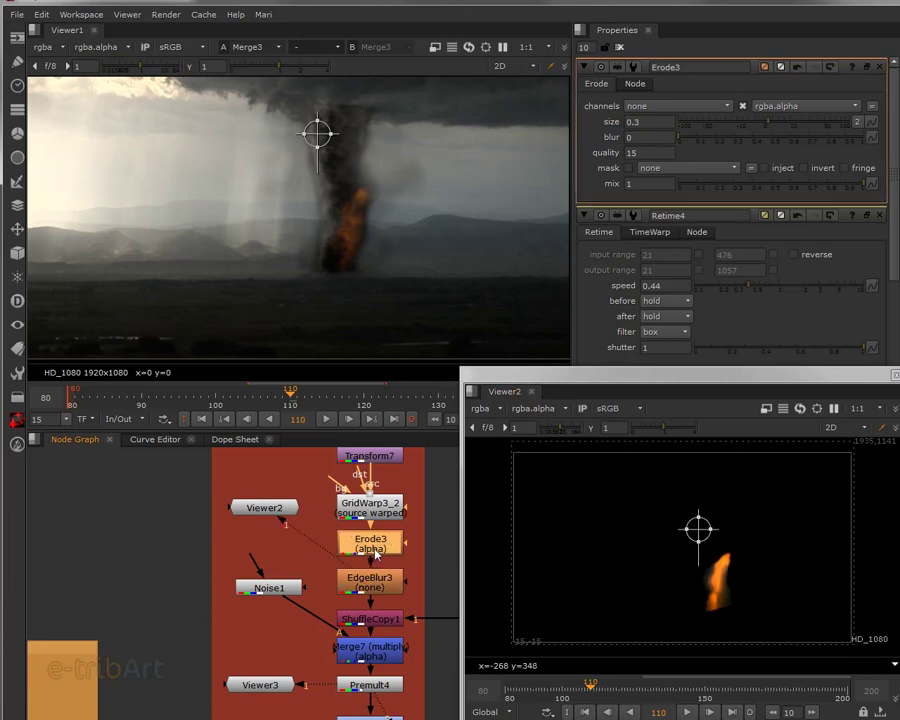
left_click(377, 580)
key("d")
left_click(388, 546)
key("d")
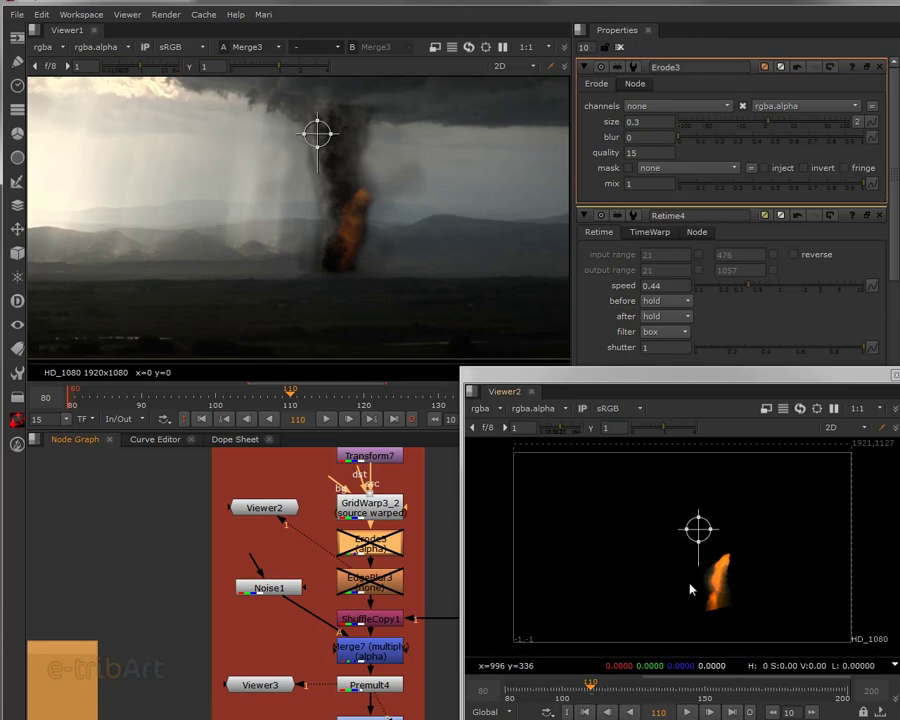
key("d")
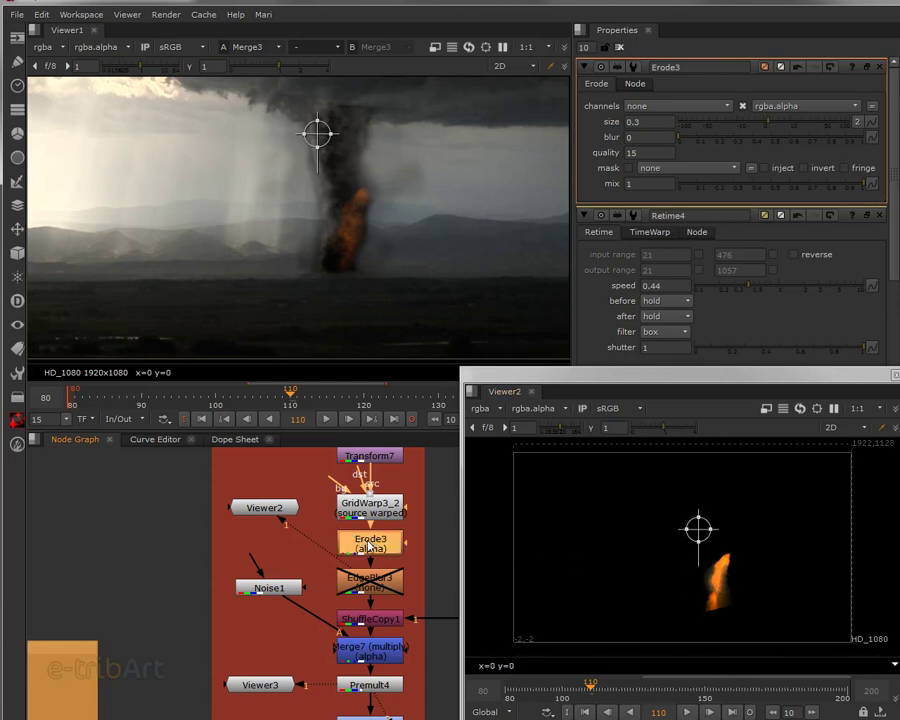
key("d")
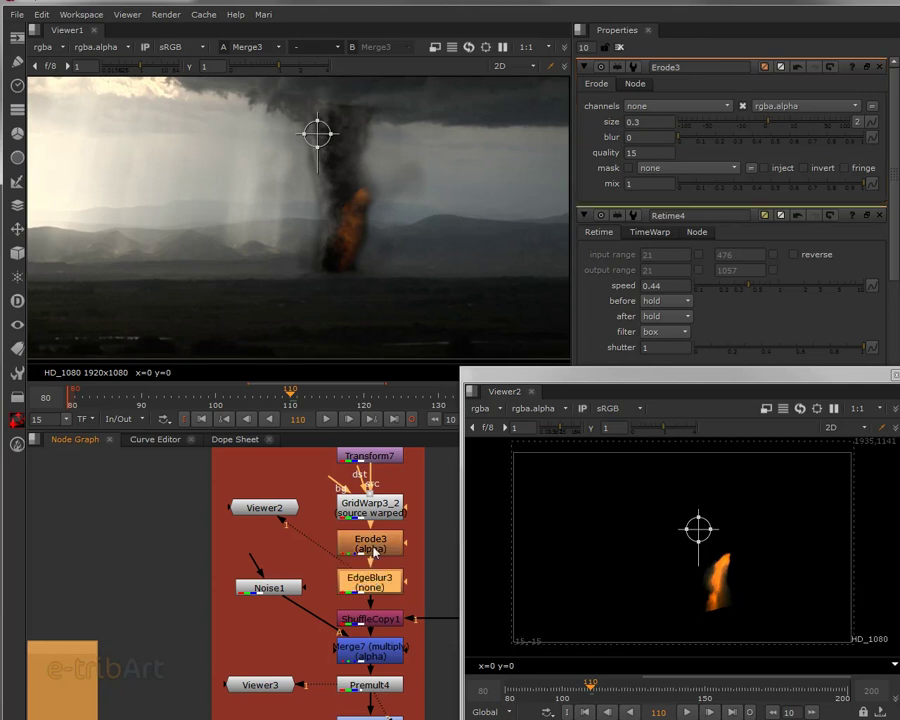
Disable Erode3 and scrub between frames 92 and 131, examining the flame's edges in the tornado composite
key("d")
left_click_drag(290, 396, 447, 400)
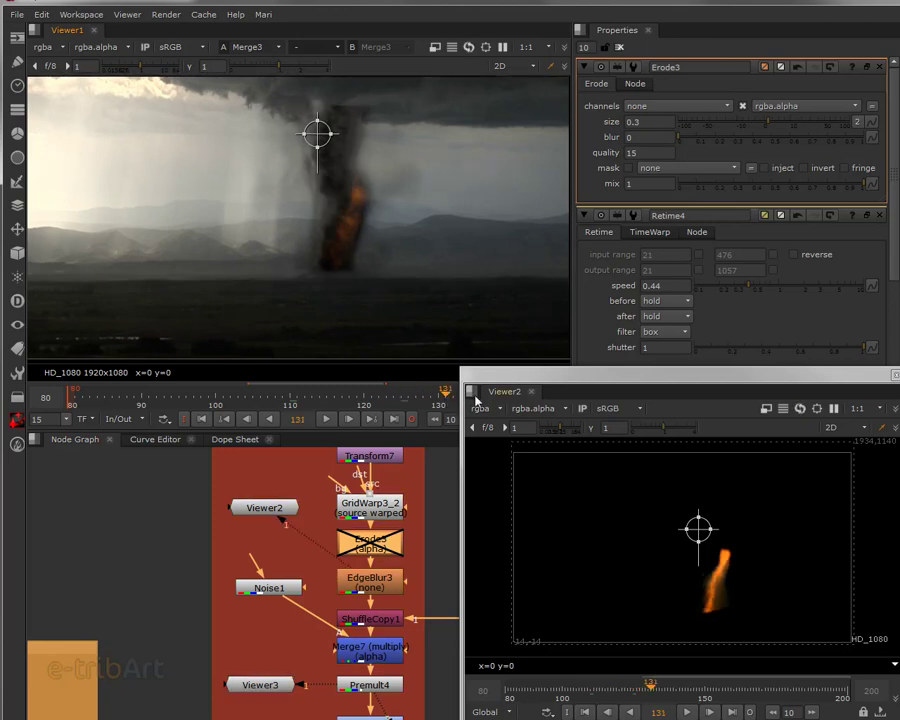
left_click(158, 399)
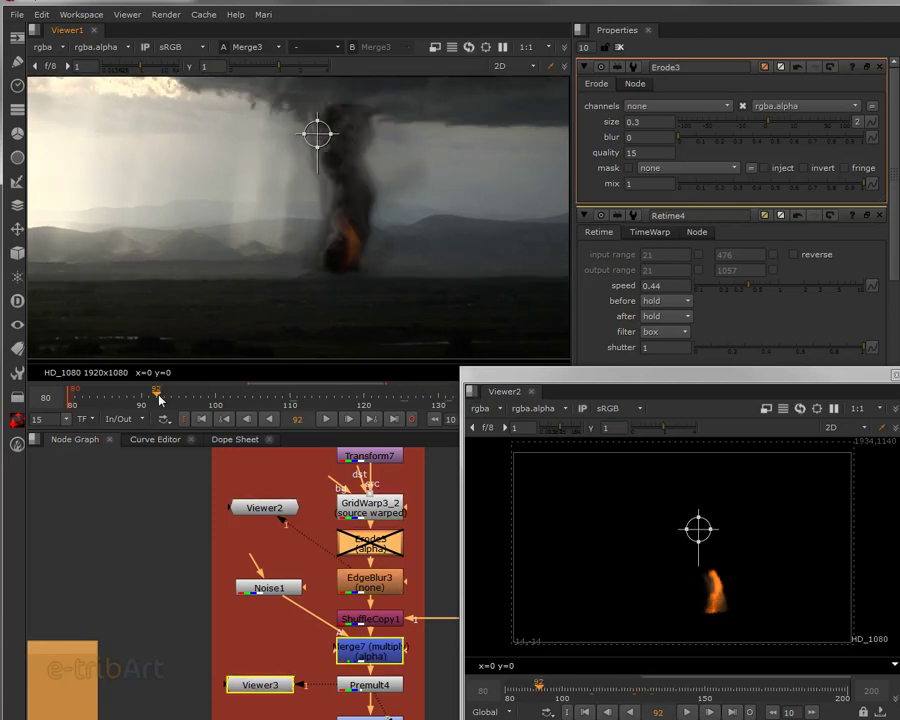
left_click(371, 398)
left_click_drag(390, 410, 447, 410)
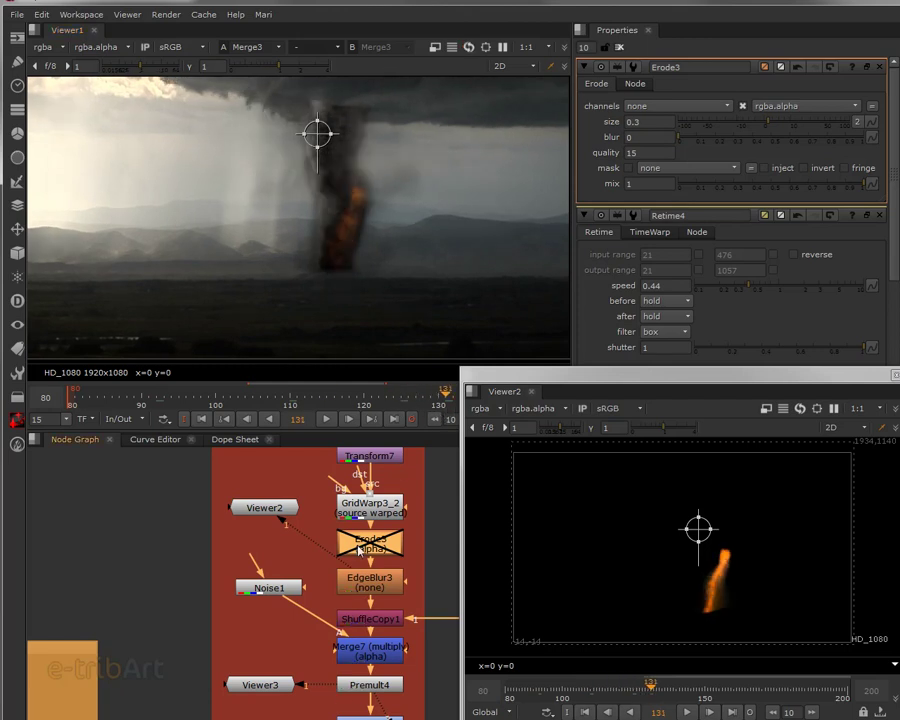
Toggle Erode3 and EdgeBlur3 at frame 131 to compare the flame's edges, leaving both nodes enabled
key("d")
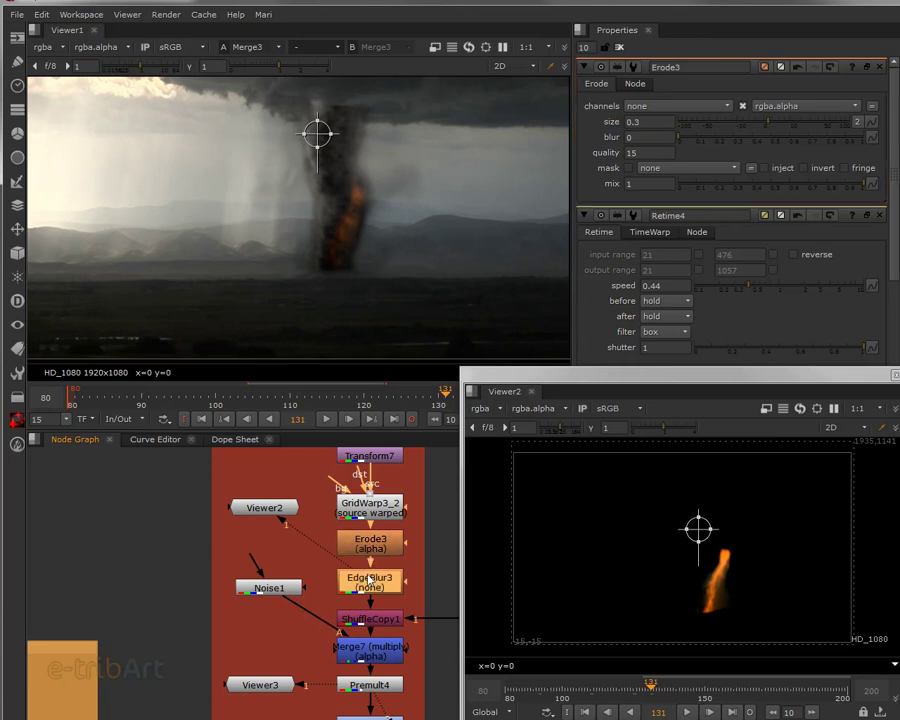
key("d")
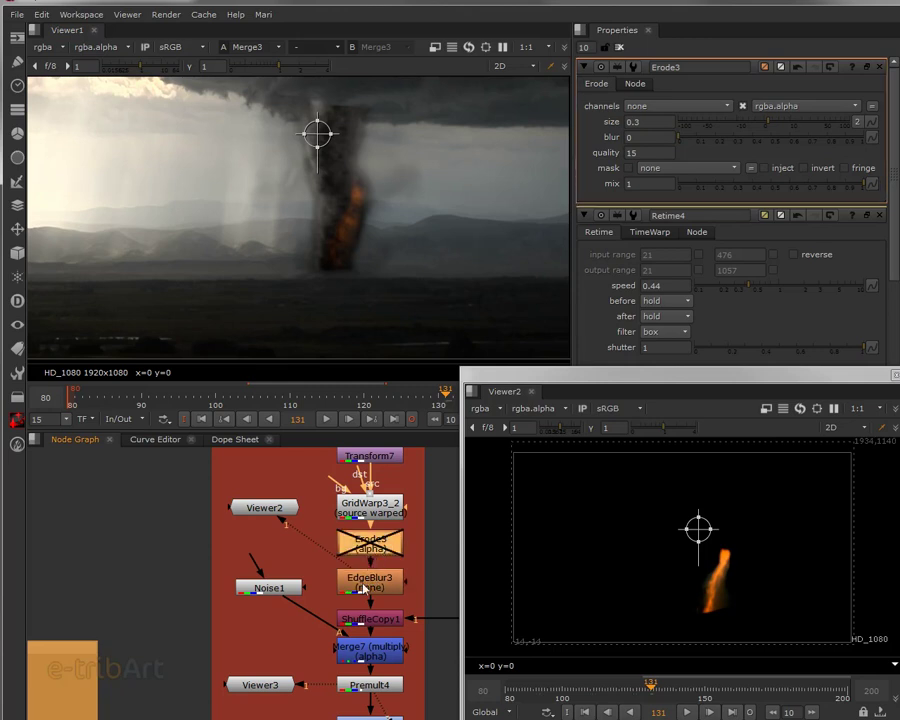
left_click(367, 584)
key("d")
key("d")
left_click(379, 549)
key("d")
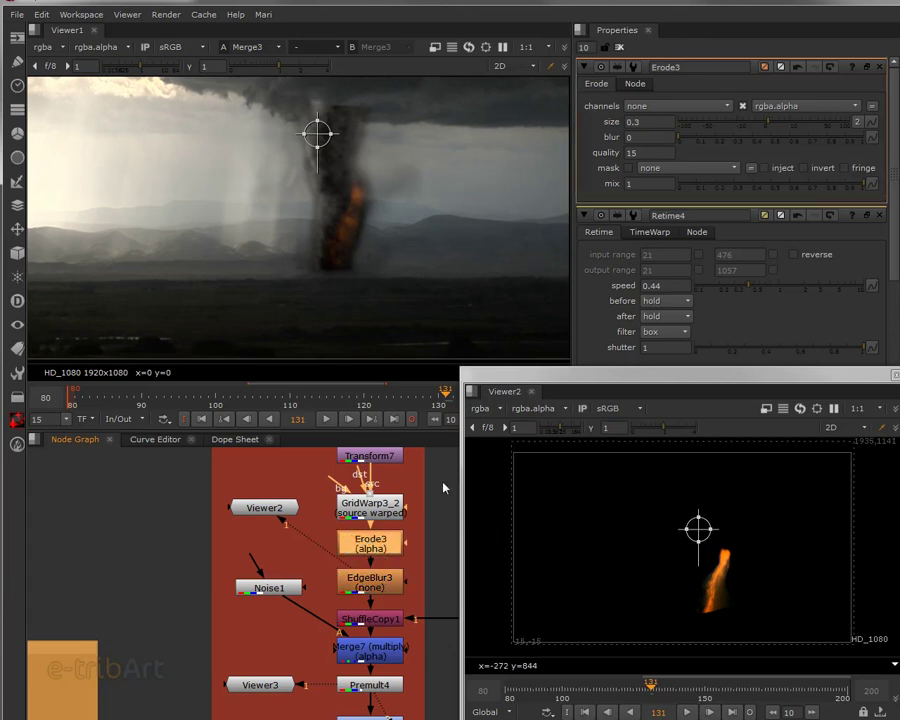
Widen the Viewer2 window, display its alpha channel, and move it clear of the node graph
left_click_drag(278, 512, 277, 529)
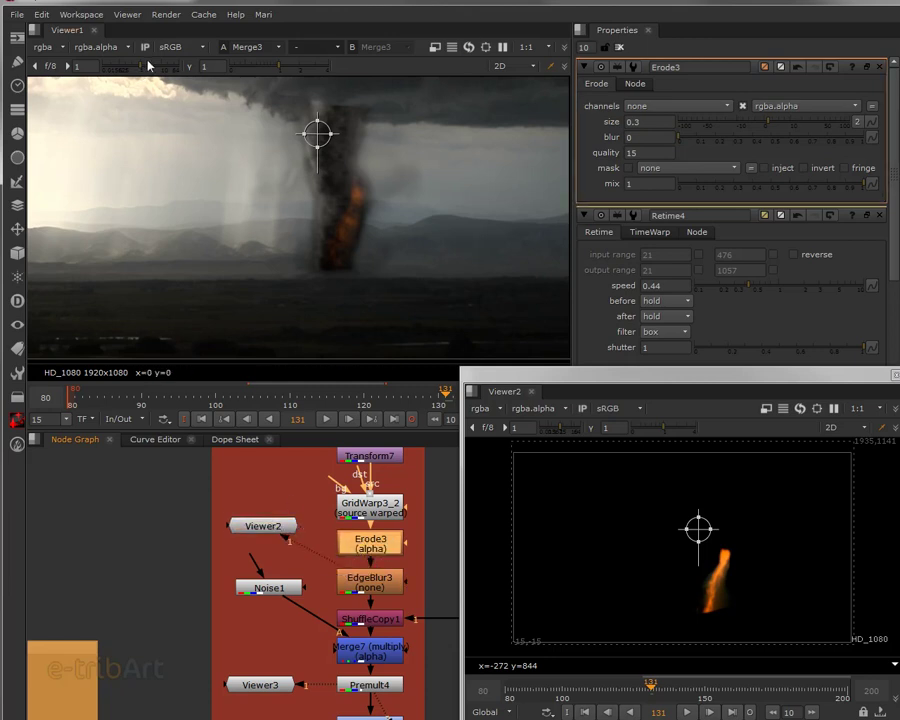
left_click(494, 410)
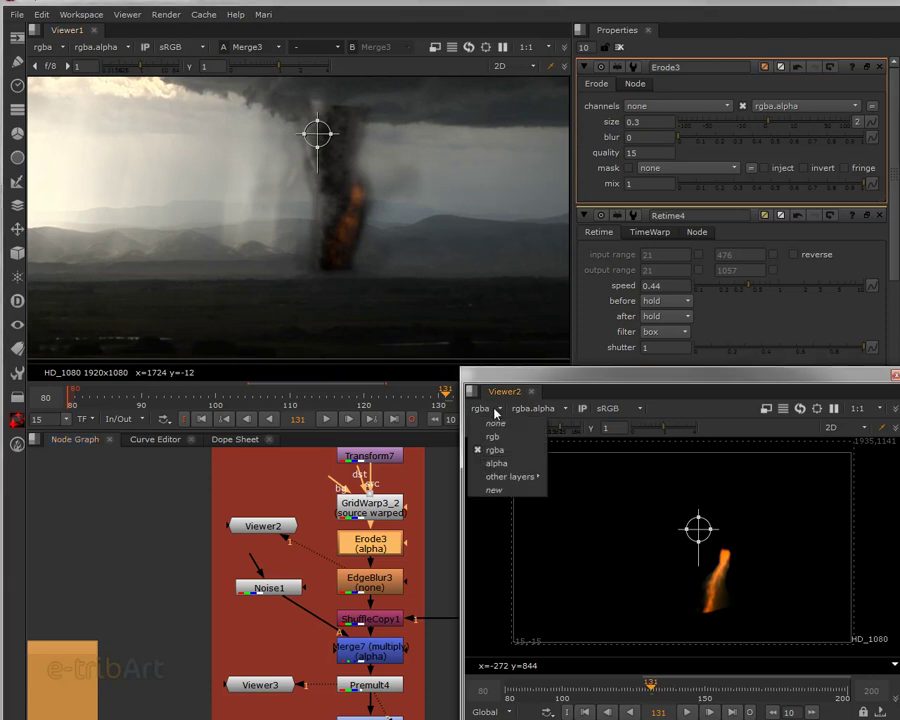
left_click(495, 411)
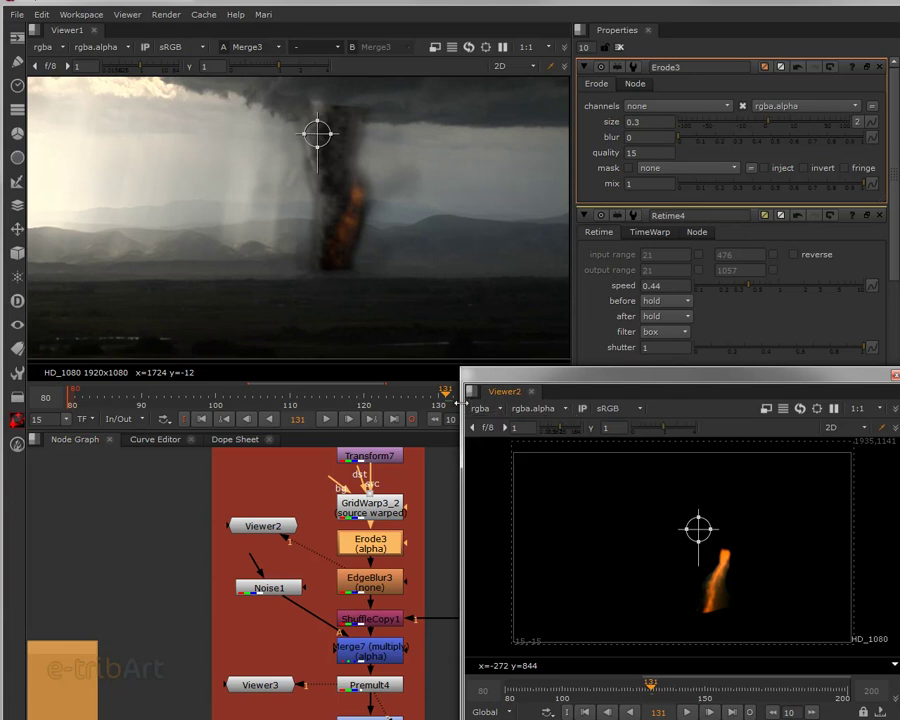
left_click_drag(462, 403, 340, 403)
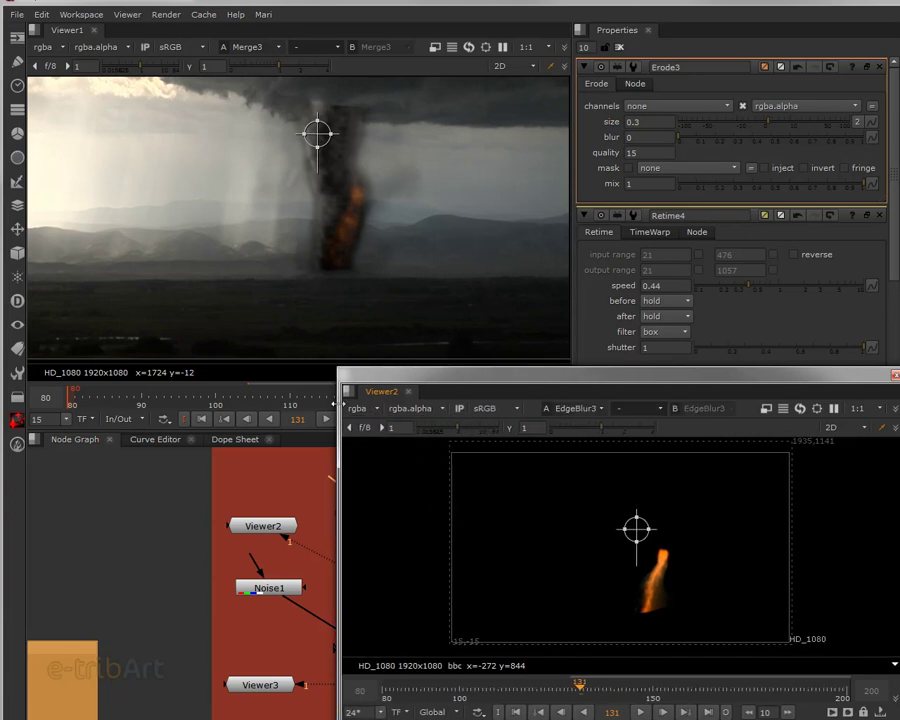
left_click_drag(340, 405, 279, 417)
left_click(406, 410)
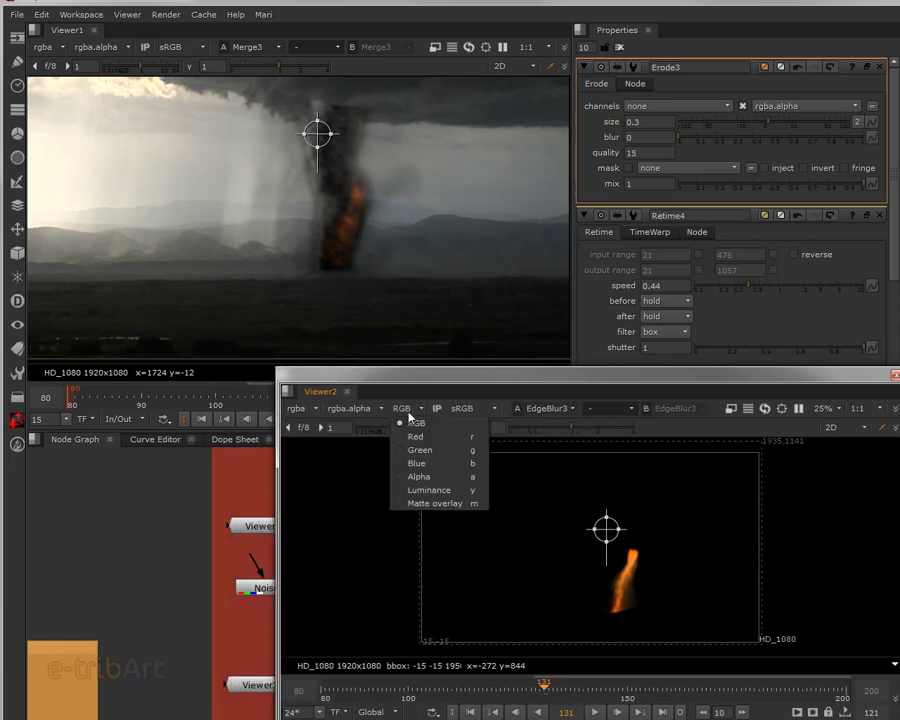
left_click(419, 481)
left_click_drag(510, 380, 512, 52)
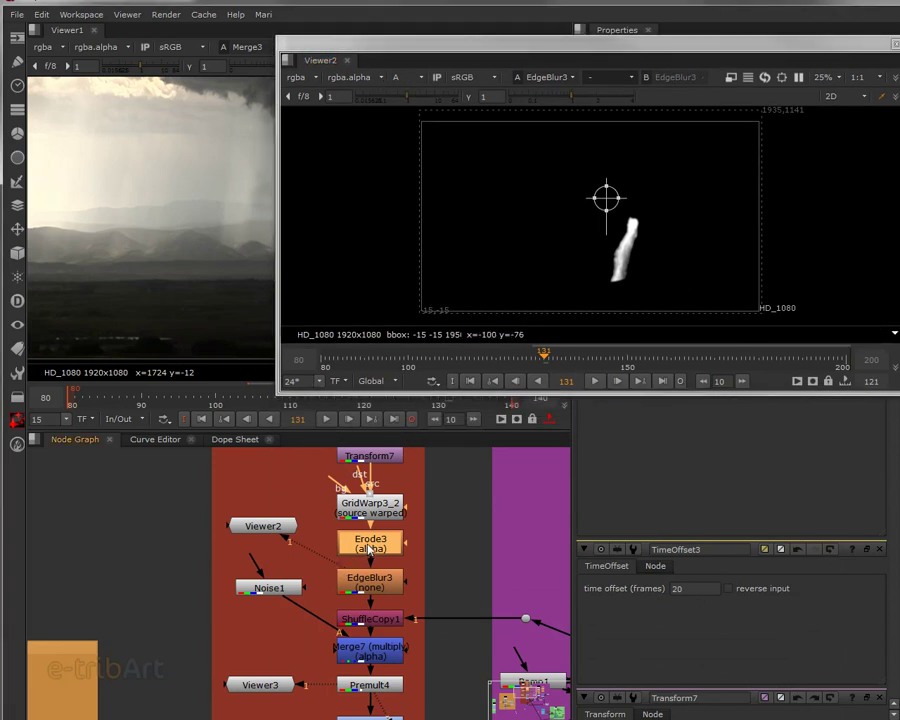
Toggle Erode3 repeatedly at frame 131 to compare the flame's alpha with and without erosion
key("d")
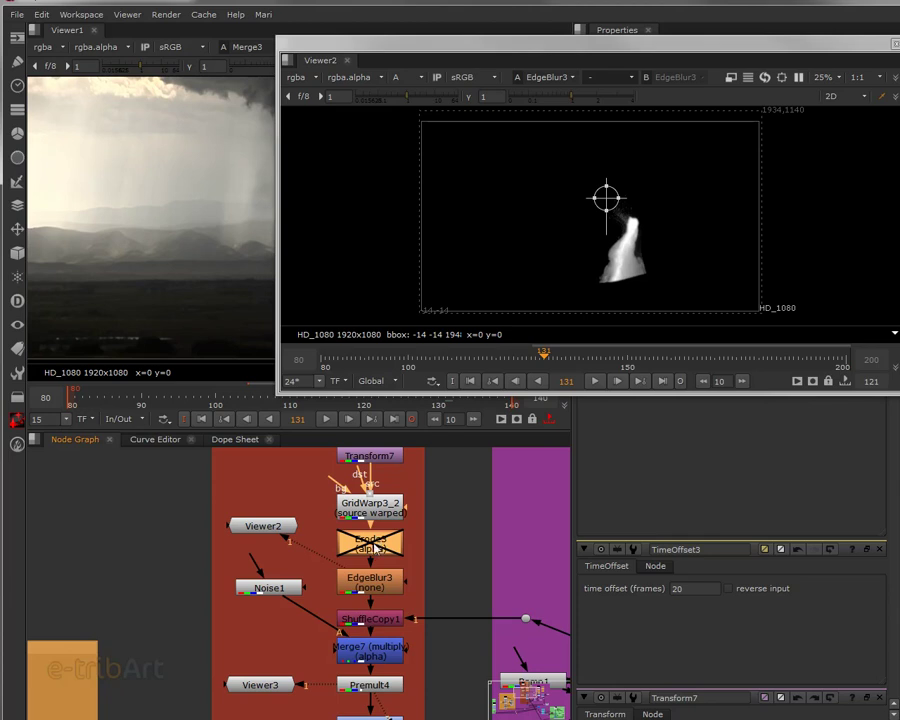
key("d")
key("d")
key("d")
key("d")
left_click_drag(290, 597, 289, 601)
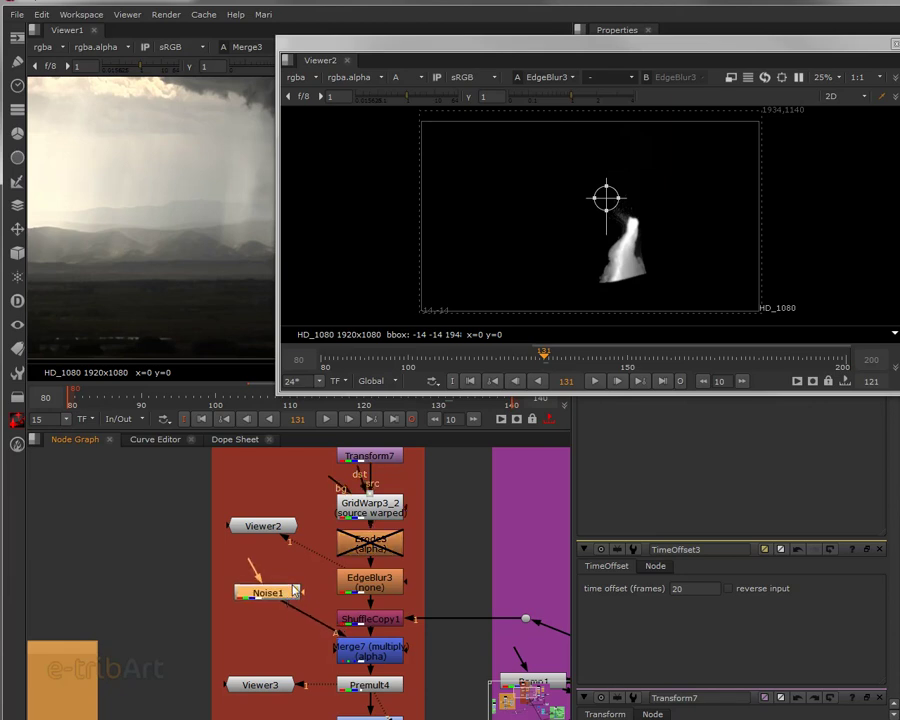
Re-enable Erode3, and disable EdgeBlur3 and Erode3 in turn to compare the flame's alpha in each state
left_click(378, 546)
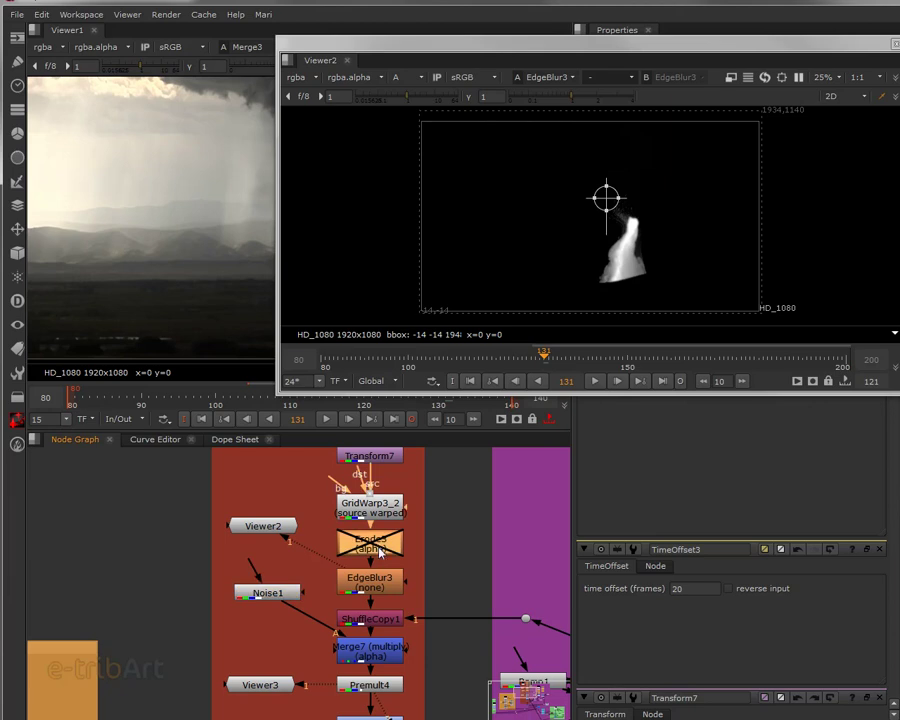
key("d")
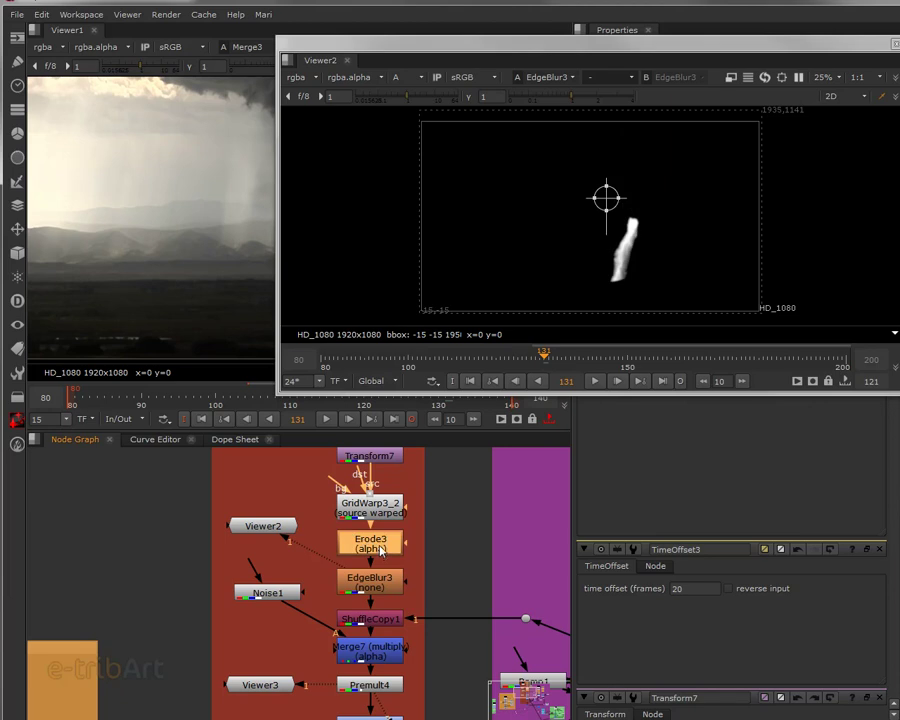
left_click(380, 586)
key("d")
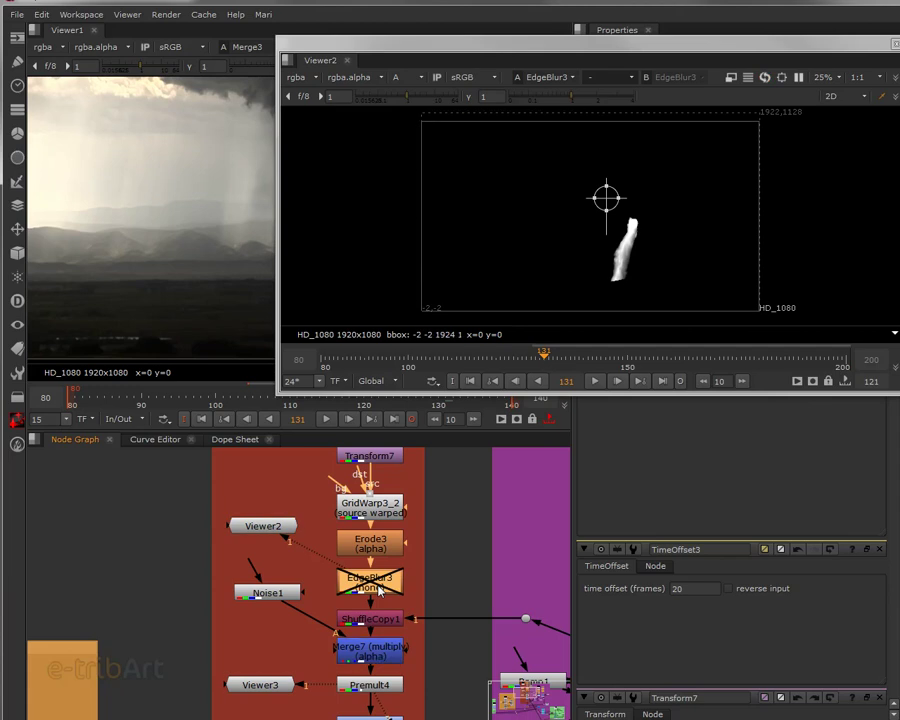
left_click(378, 540)
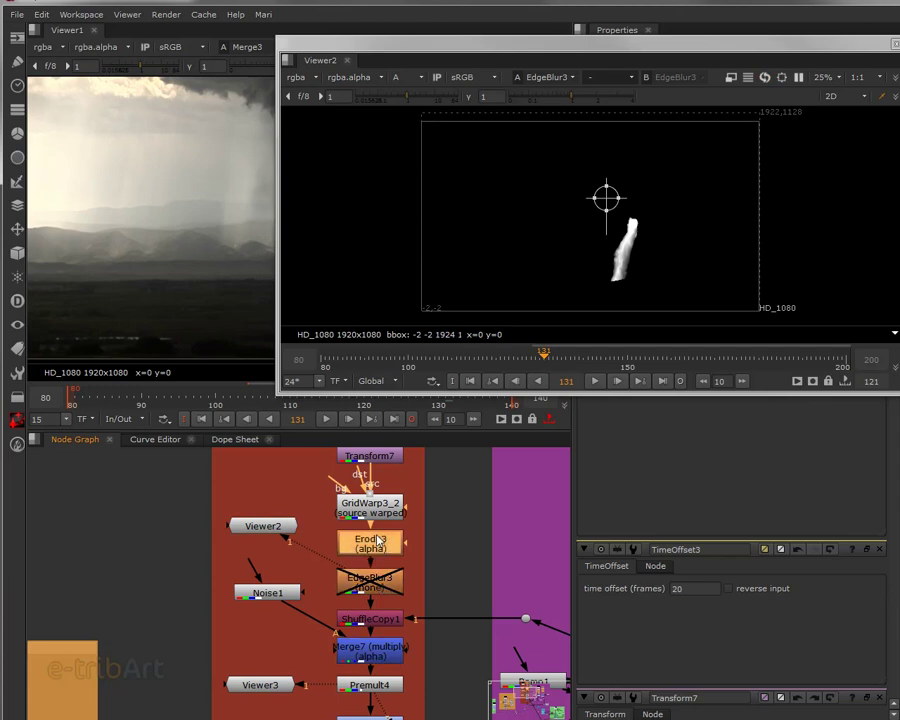
key("d")
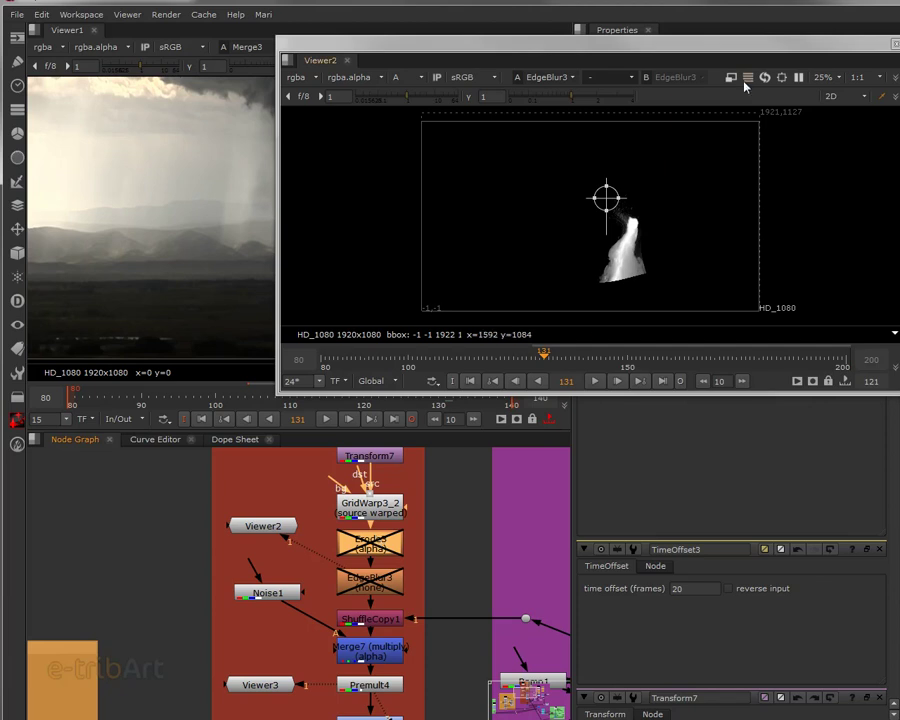
Move Viewer2 off the settings, re-enable Erode3, and try different erode sizes on the alpha before setting the size to 0.3
left_click_drag(739, 45, 405, 33)
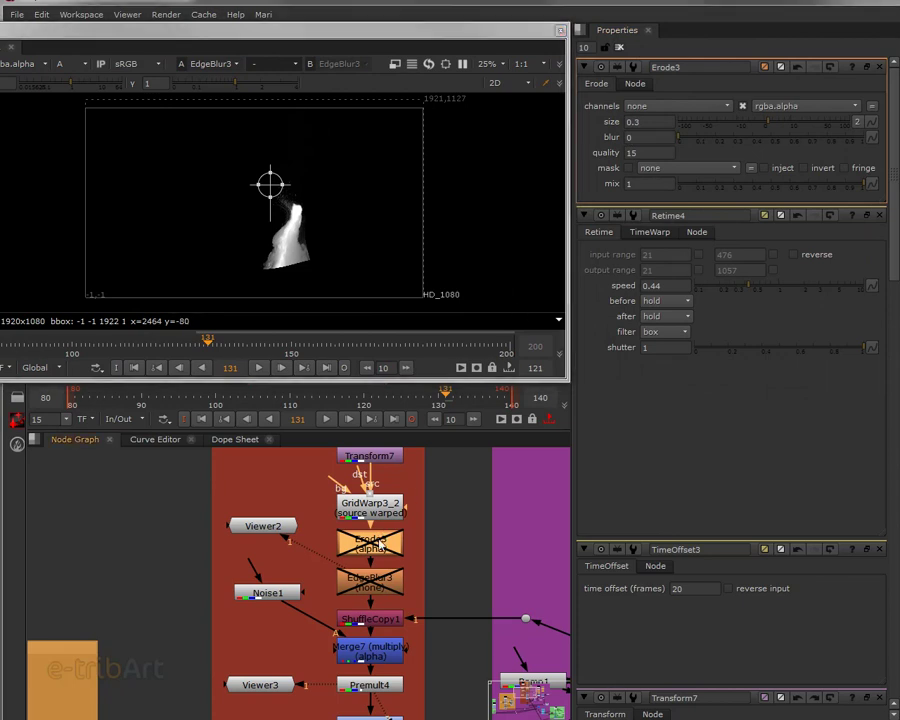
left_click_drag(760, 126, 826, 129)
key("d")
left_click_drag(778, 124, 762, 138)
left_click(666, 121)
double_click(666, 121)
type("0.3")
key("Return")
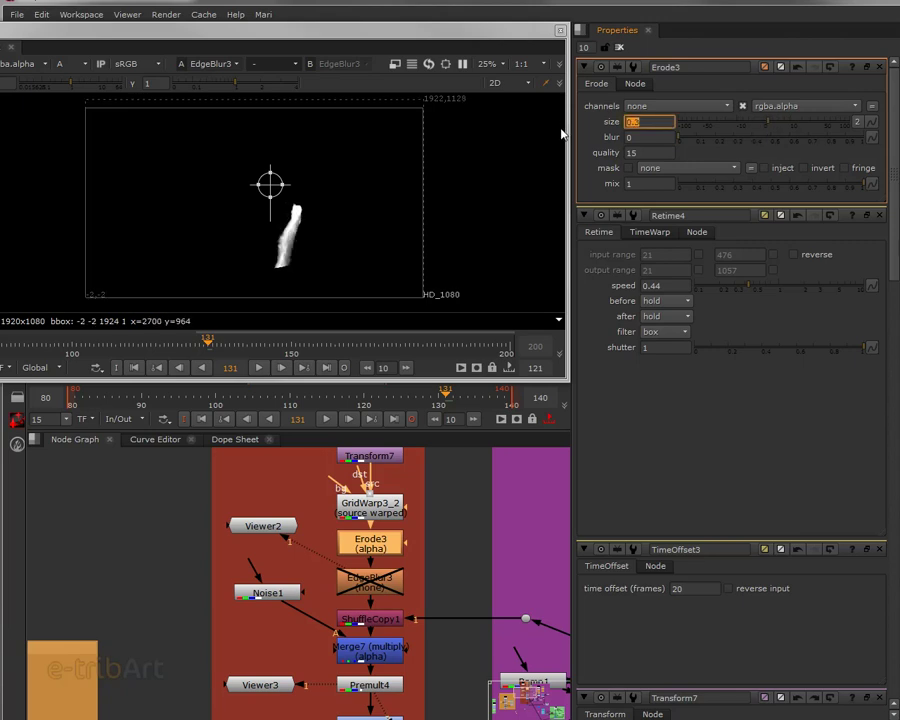
Try different blur amounts on Erode3 and set its blur to 2
left_click_drag(712, 140, 830, 145)
double_click(645, 137)
type("1")
key("Return")
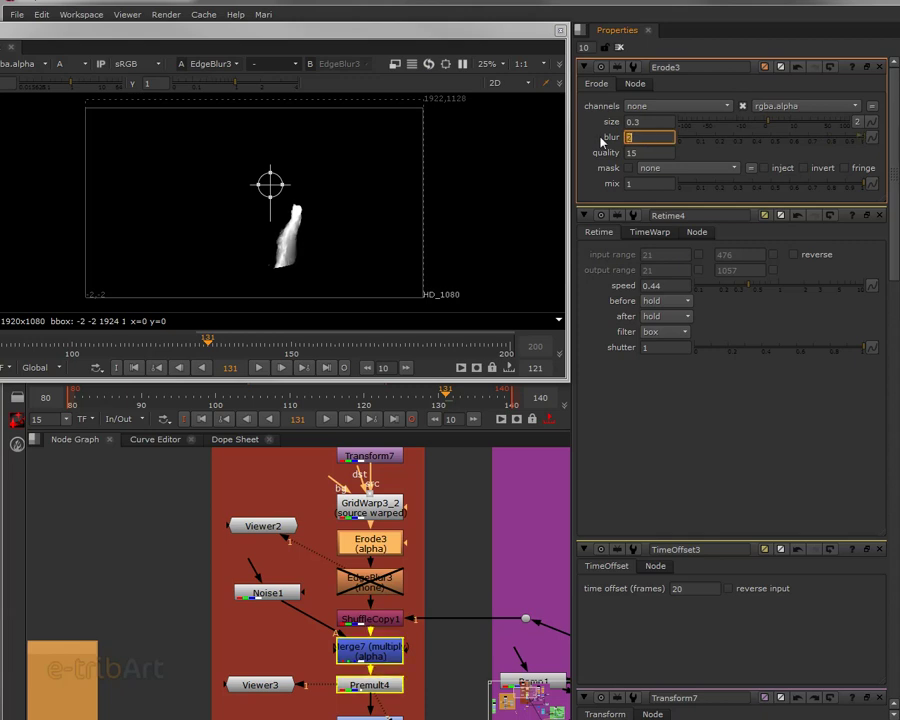
type("2")
key("Return")
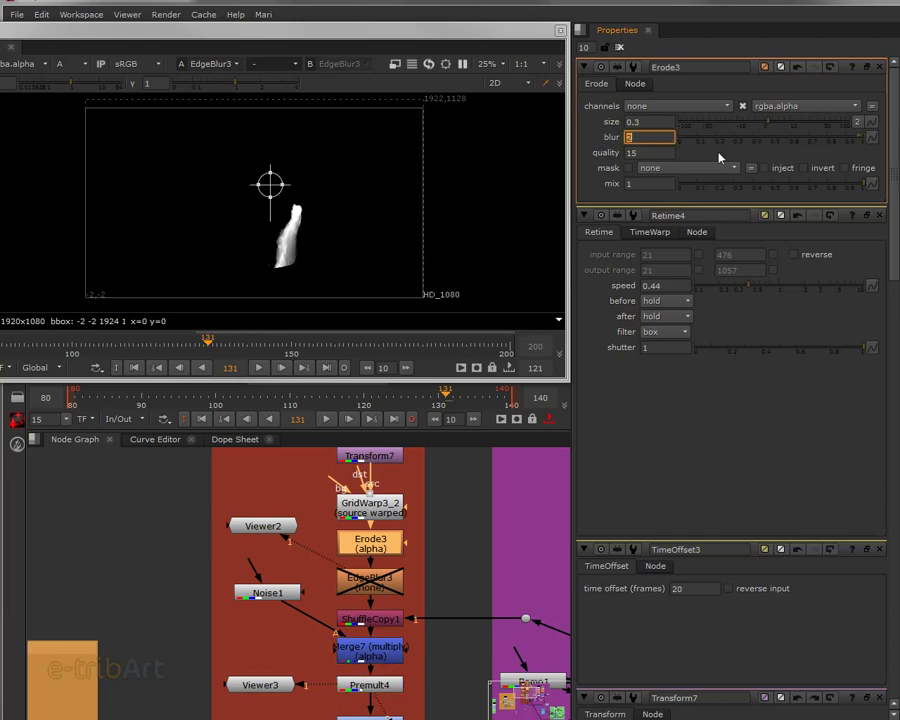
Leave Erode3's quality at 15, re-enable the EdgeBlur3 node and open its settings
left_click(660, 154)
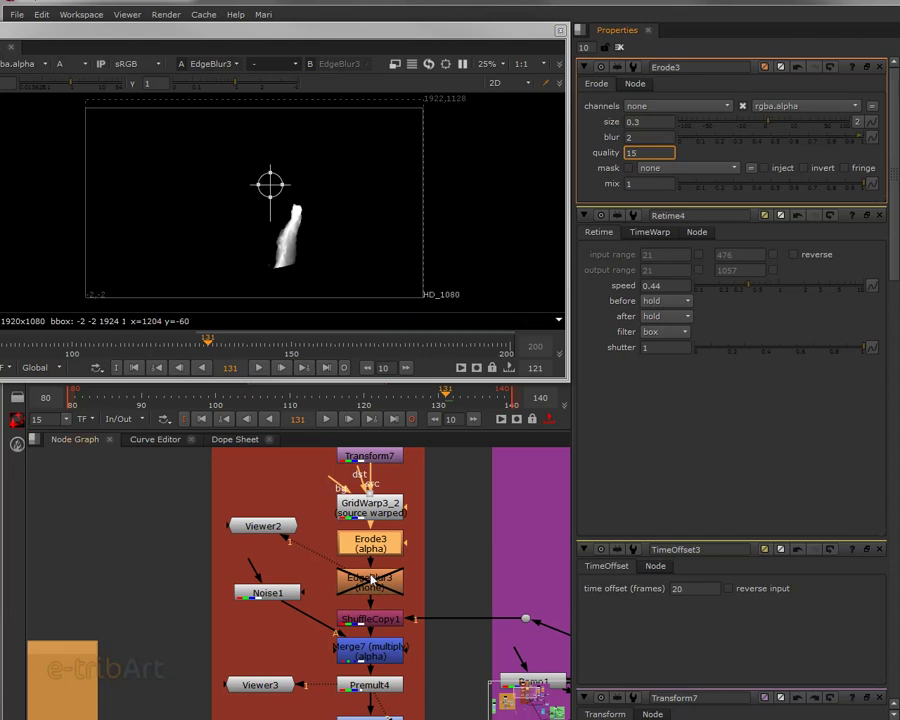
left_click(369, 581)
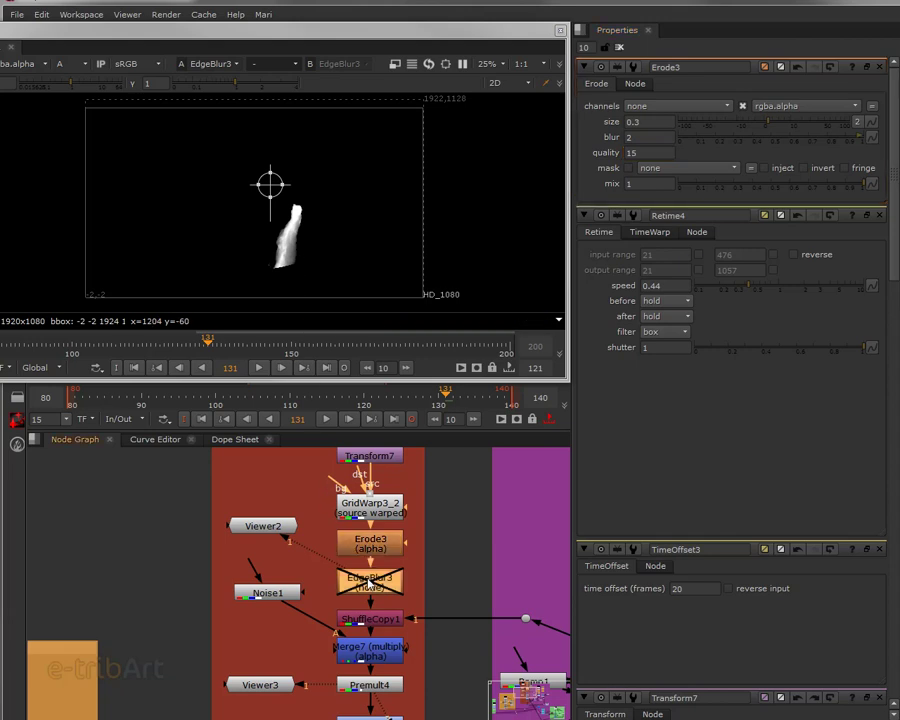
key("d")
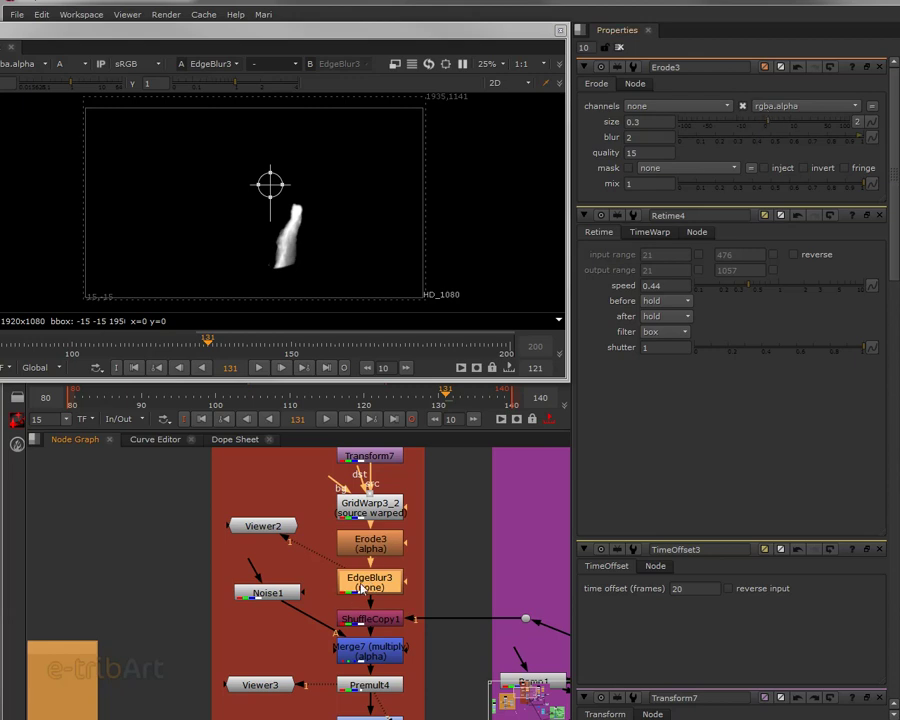
key("Return")
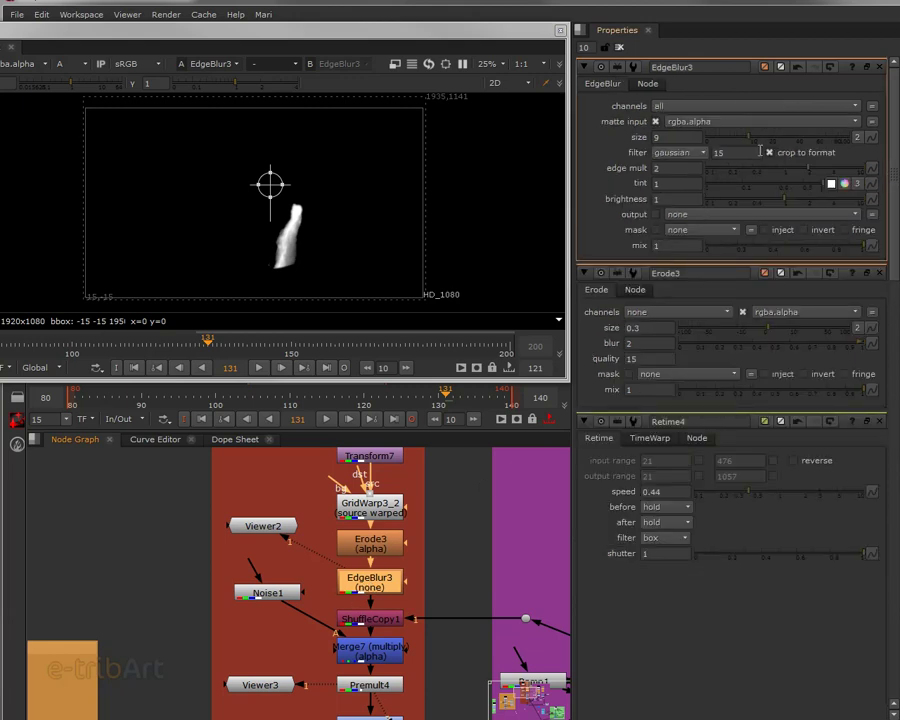
Try an EdgeBlur3 size of 66, reduce it to 16, and keep the gaussian filter with quality 15
left_click_drag(751, 143, 823, 149)
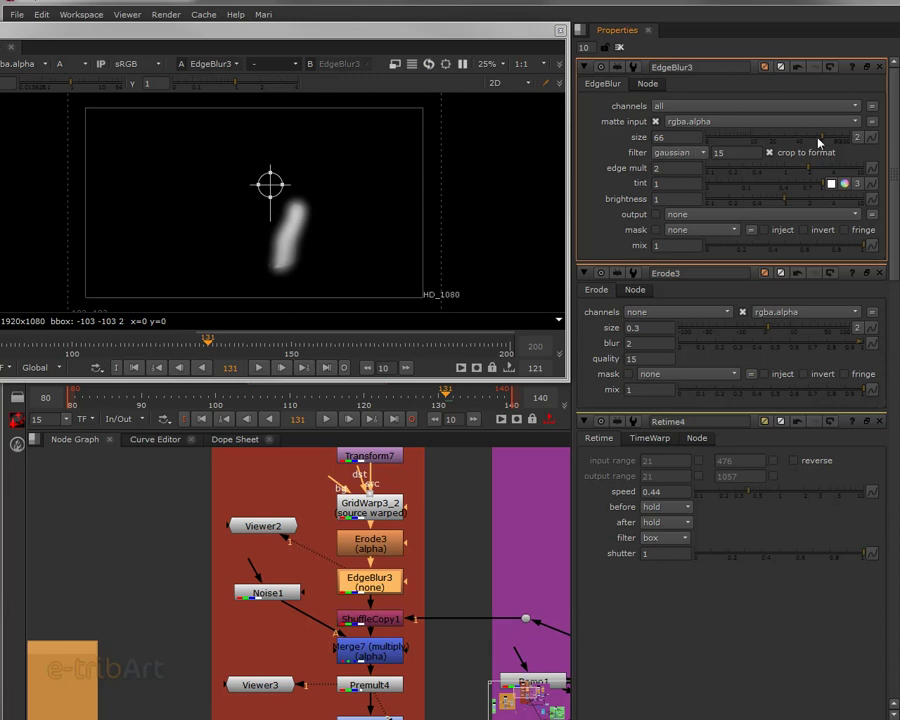
left_click_drag(818, 143, 768, 150)
left_click(680, 154)
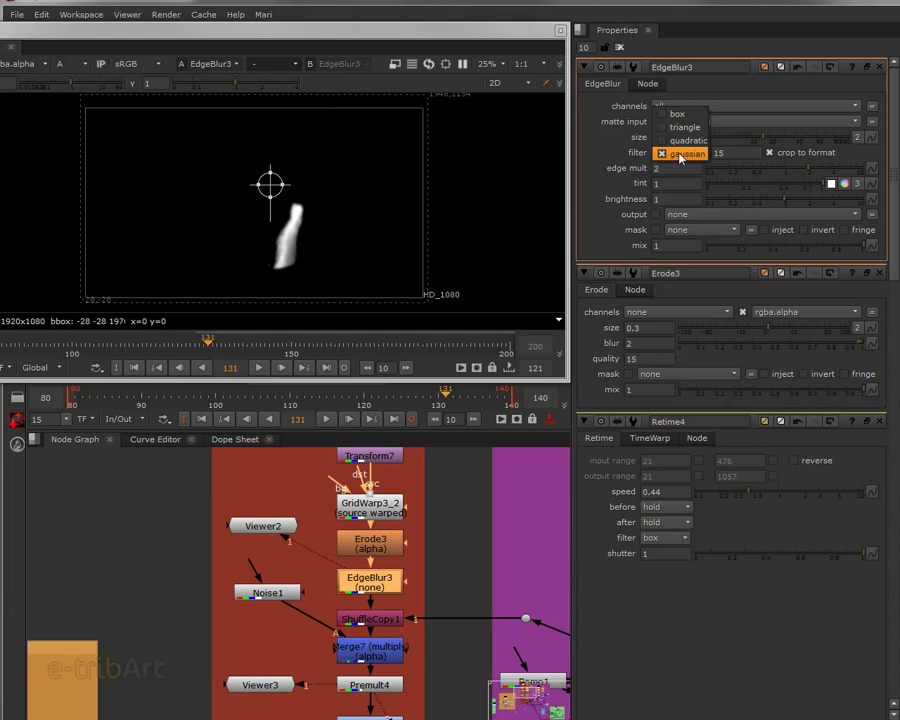
left_click(679, 154)
left_click(742, 155)
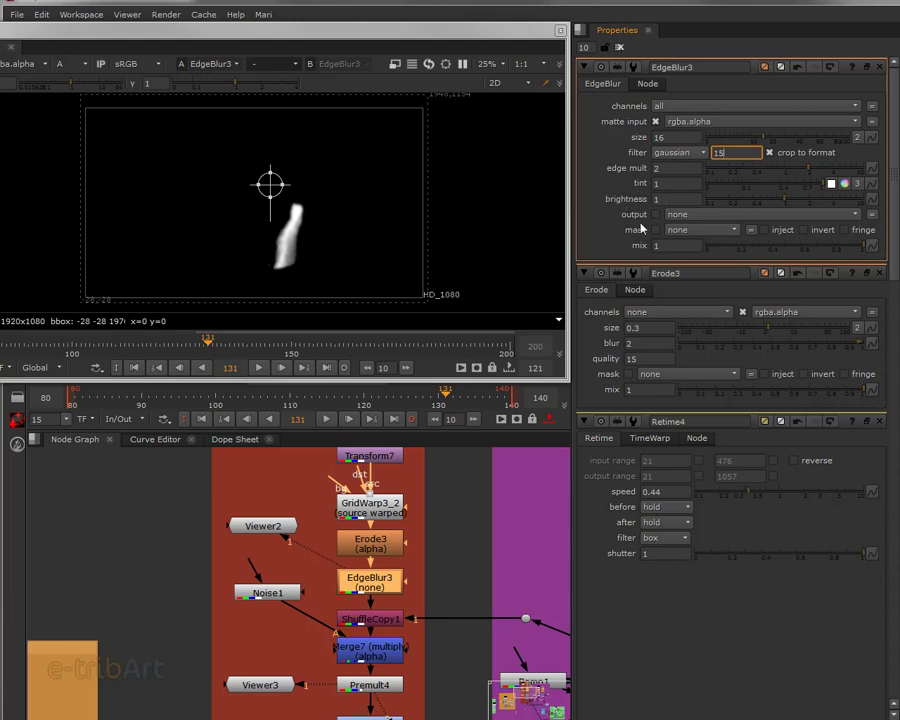
Restrict EdgeBlur3 to the alpha channel, leaving its node selected
left_click(685, 107)
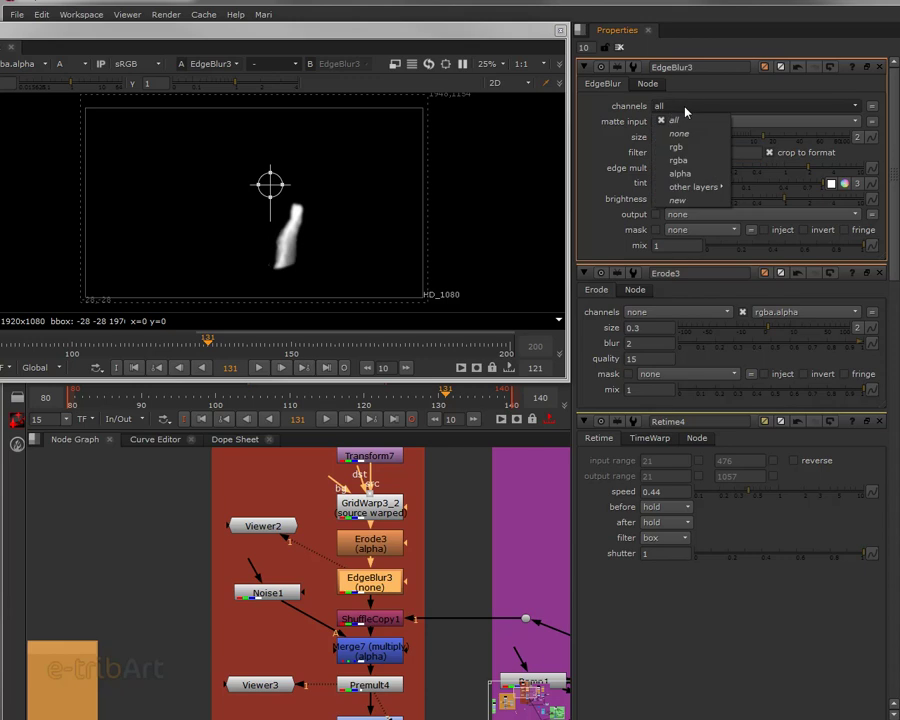
left_click(687, 175)
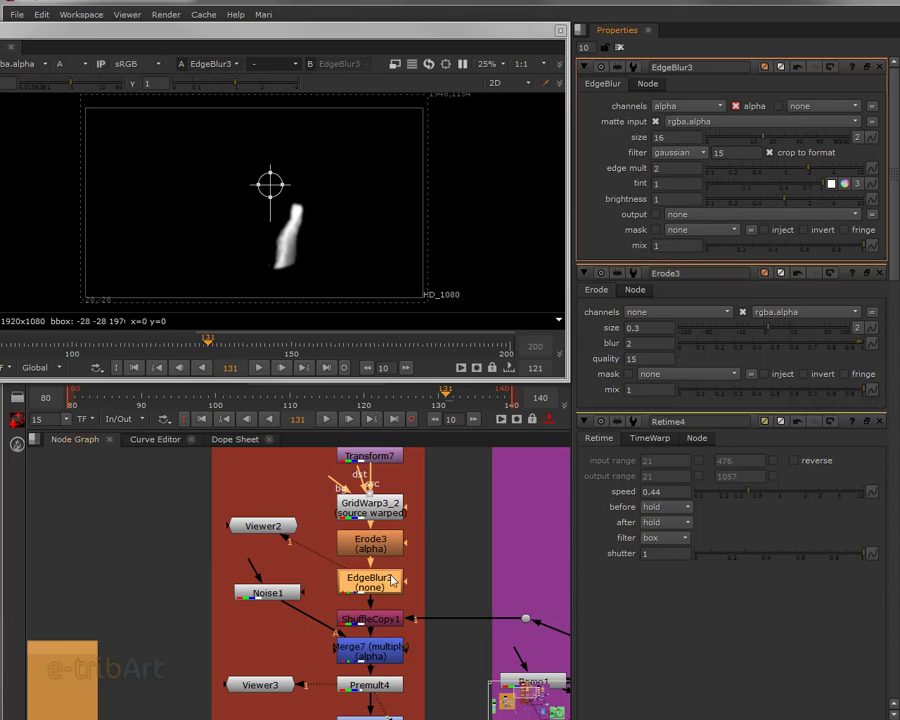
key("Up")
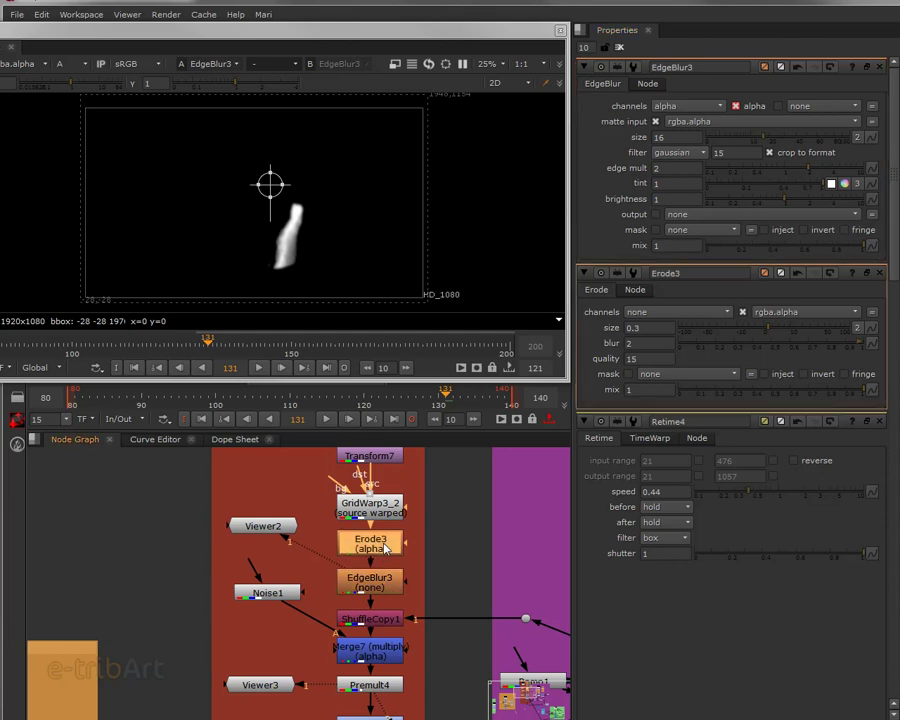
left_click(378, 584)
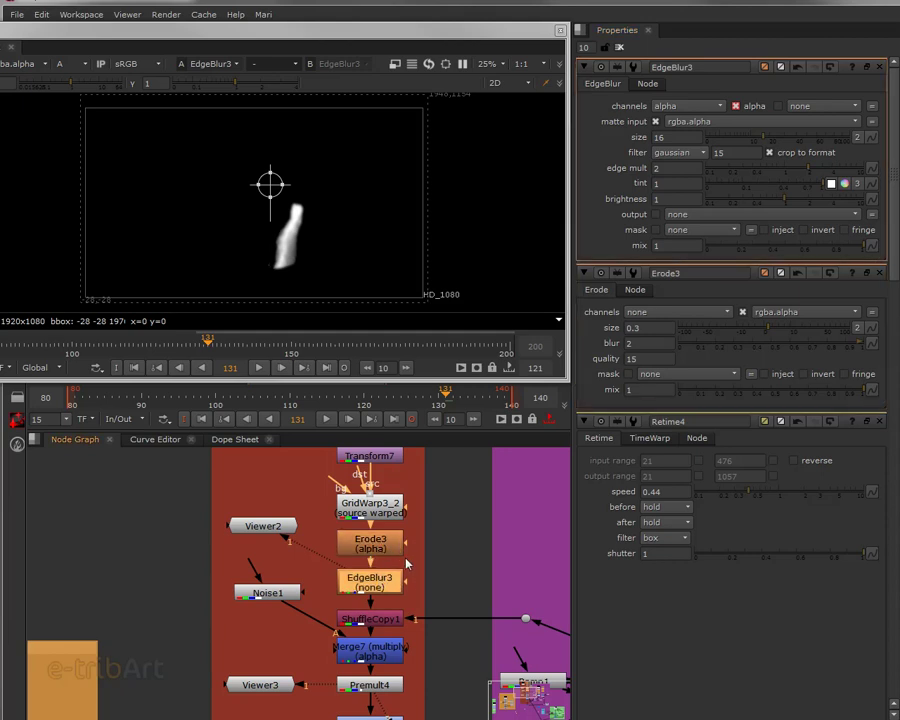
Move the floating Viewer2 window so its display controls are accessible, and switch it from alpha to RGB
left_click_drag(212, 33, 292, 40)
left_click(165, 68)
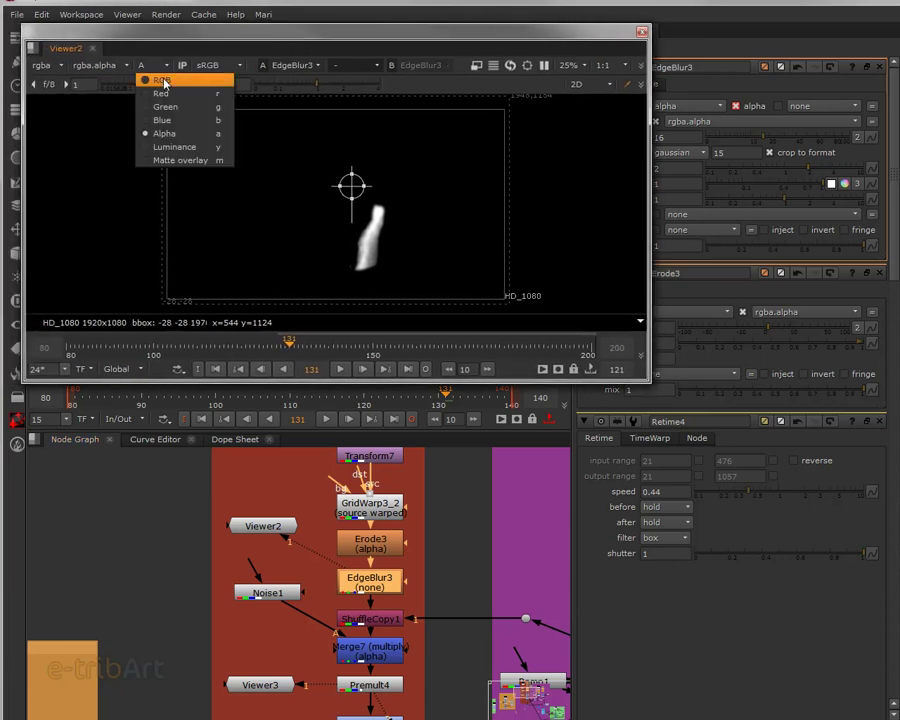
left_click(163, 80)
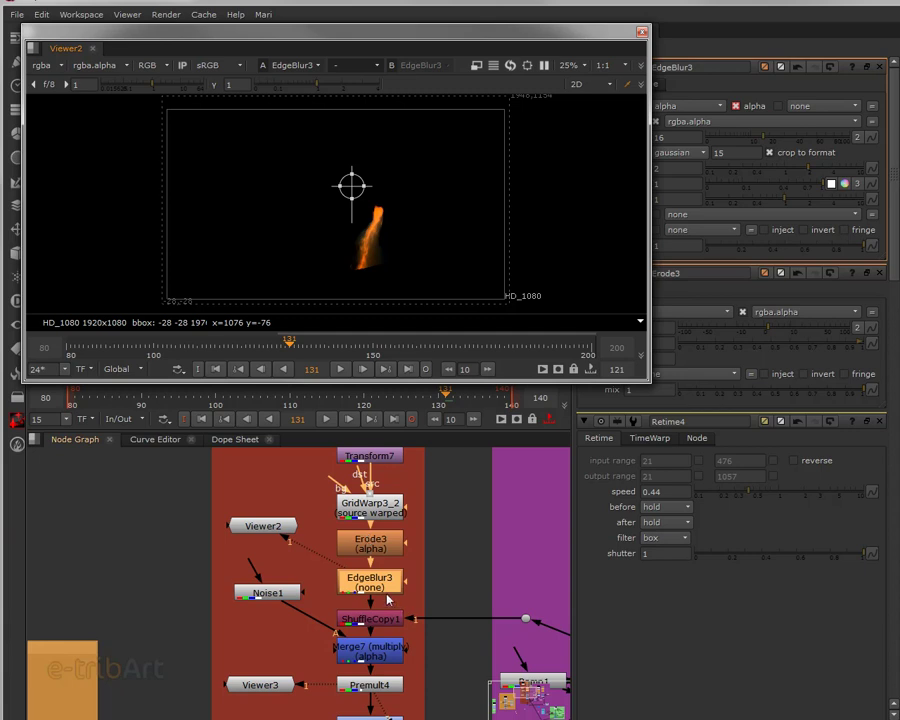
Reposition the Viewer2 node beside Merge7 and connect it to Premult4 to show the premultiplied flame
middle_click_drag(382, 604, 384, 555)
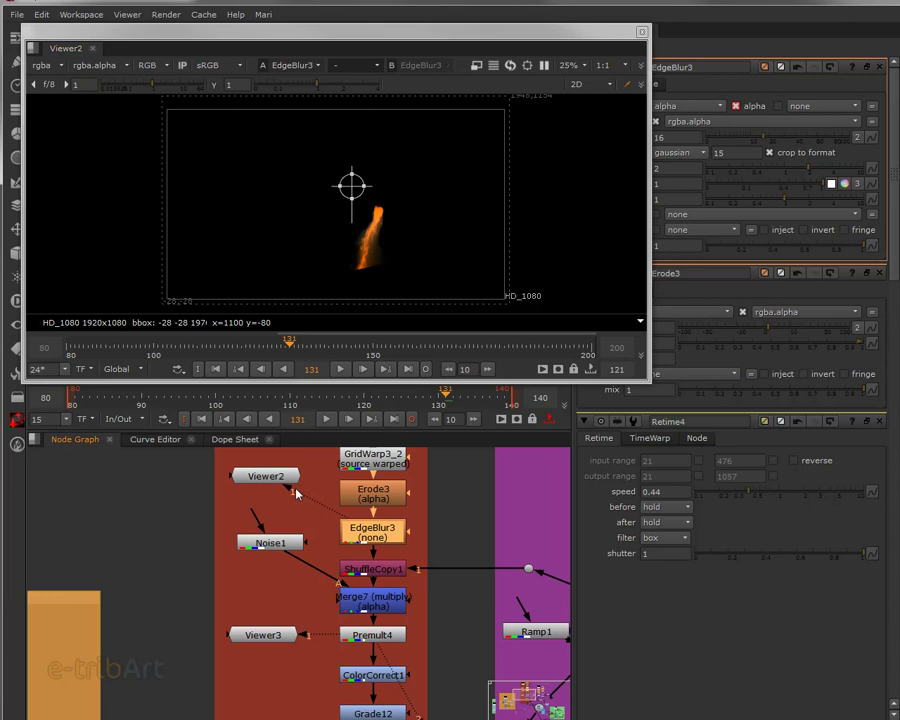
left_click_drag(297, 496, 276, 588)
key("ctrl+i")
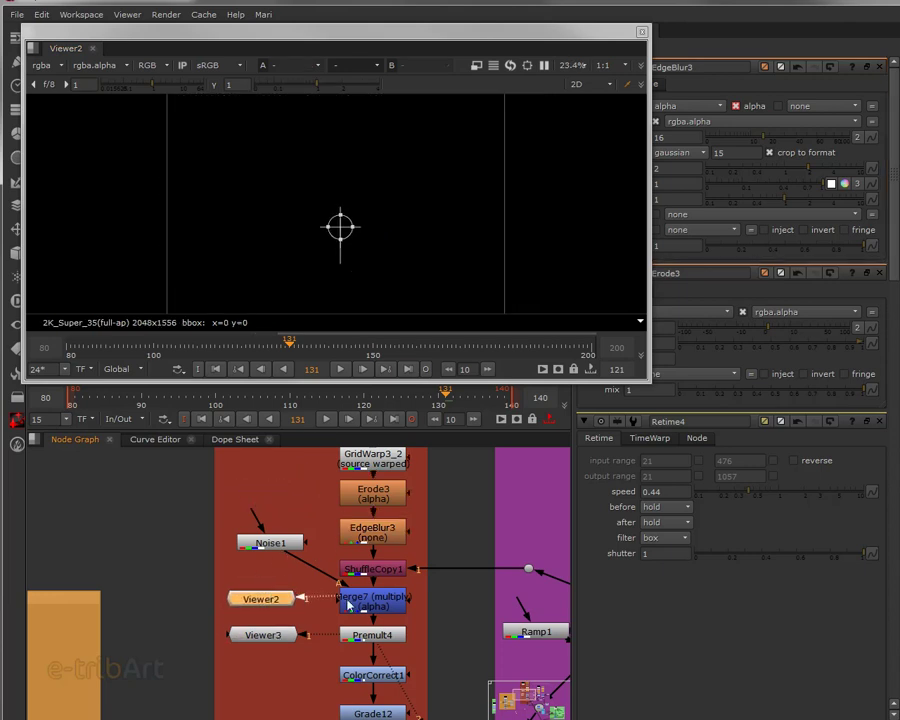
key("1")
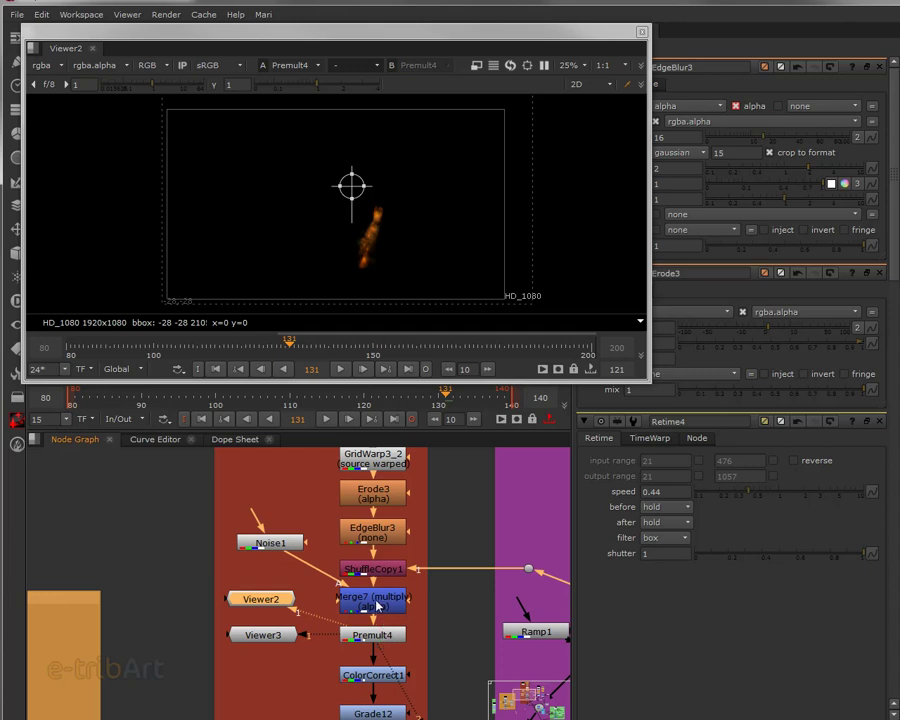
Disable the ShuffleCopy1 and Merge7 nodes above Premult4 to view the flame without the noise multiplication
left_click(381, 570)
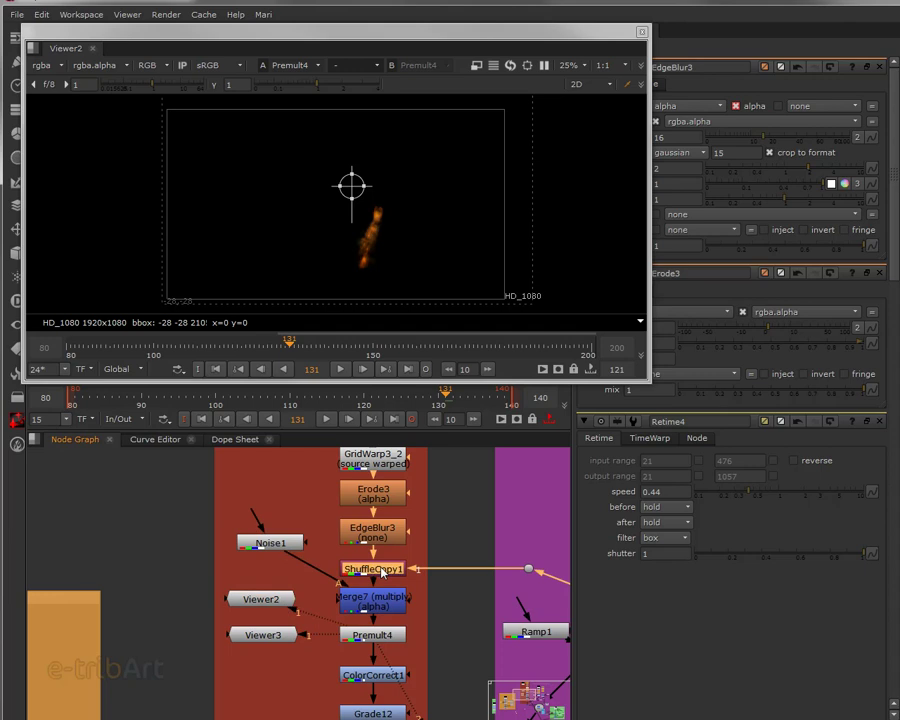
key("d")
left_click(381, 602)
key("d")
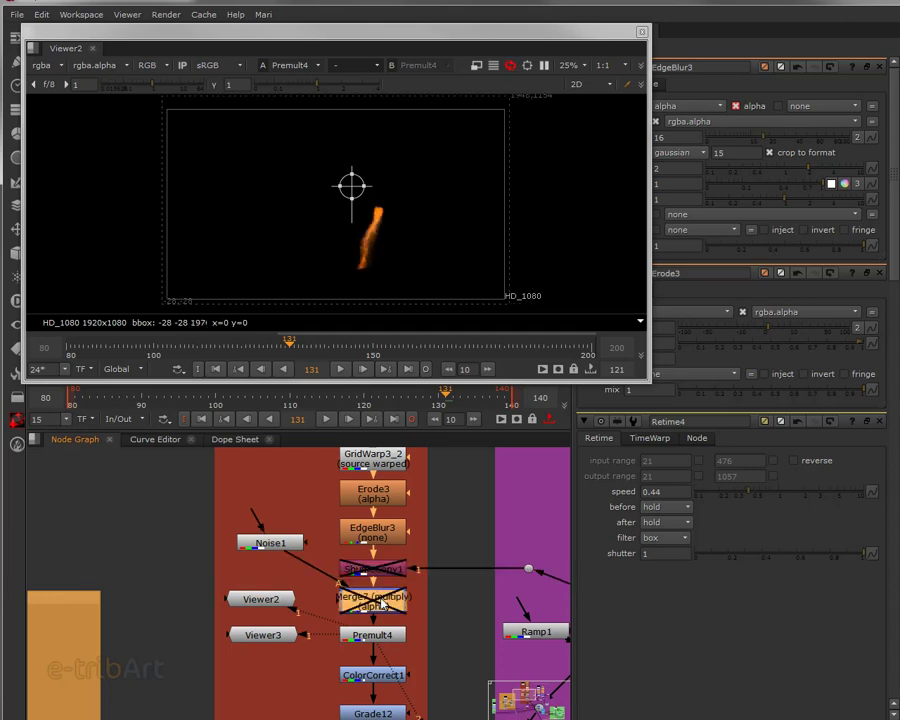
left_click(383, 639)
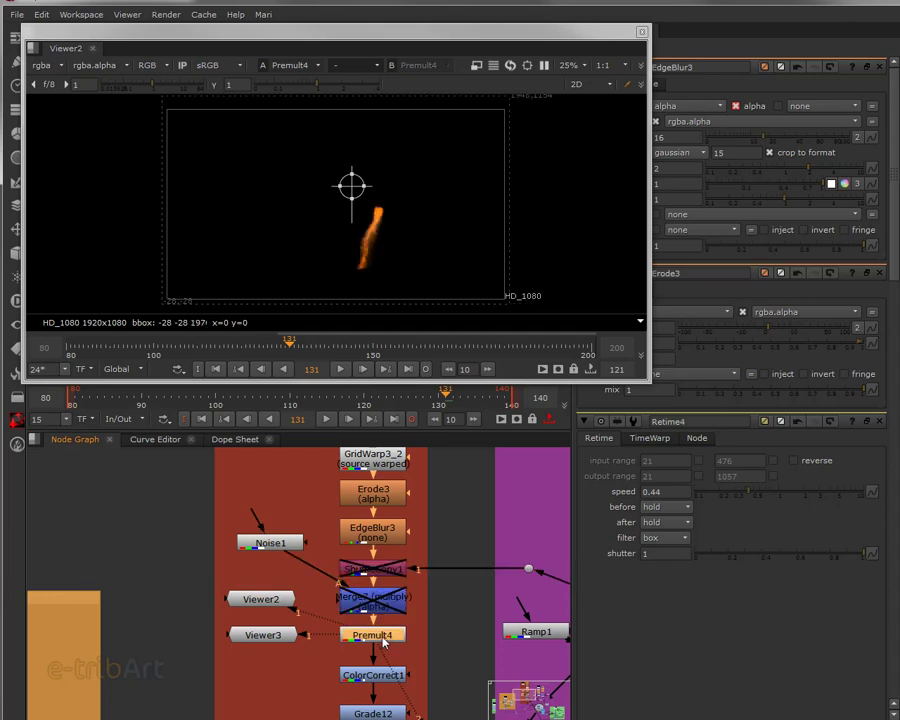
Move the Viewer2 window off the EdgeBlur3 settings and lower the edge blur size to 7.5
left_click(378, 500)
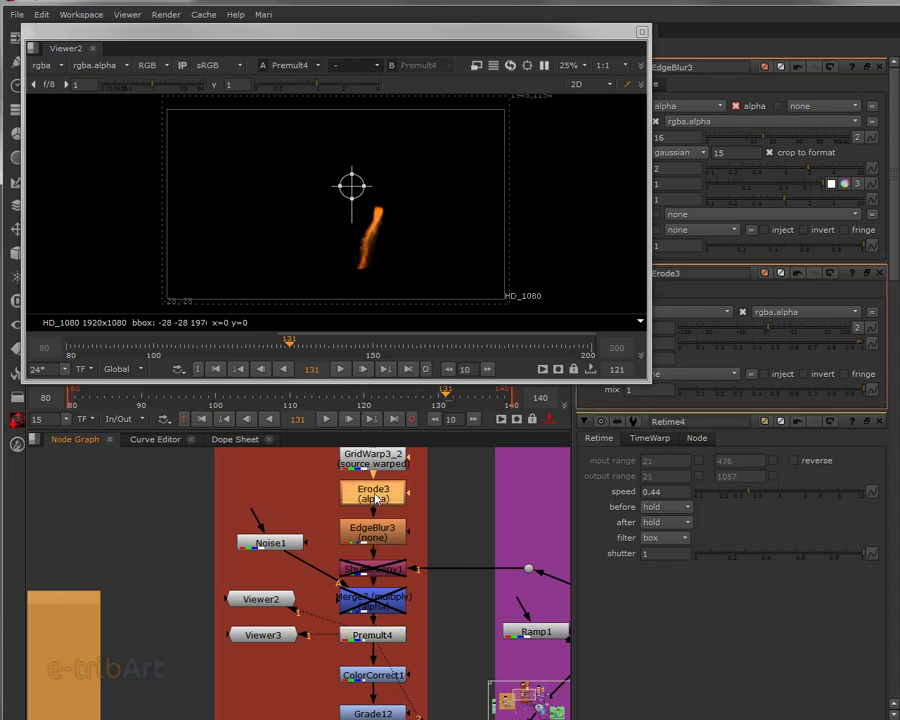
left_click(380, 545)
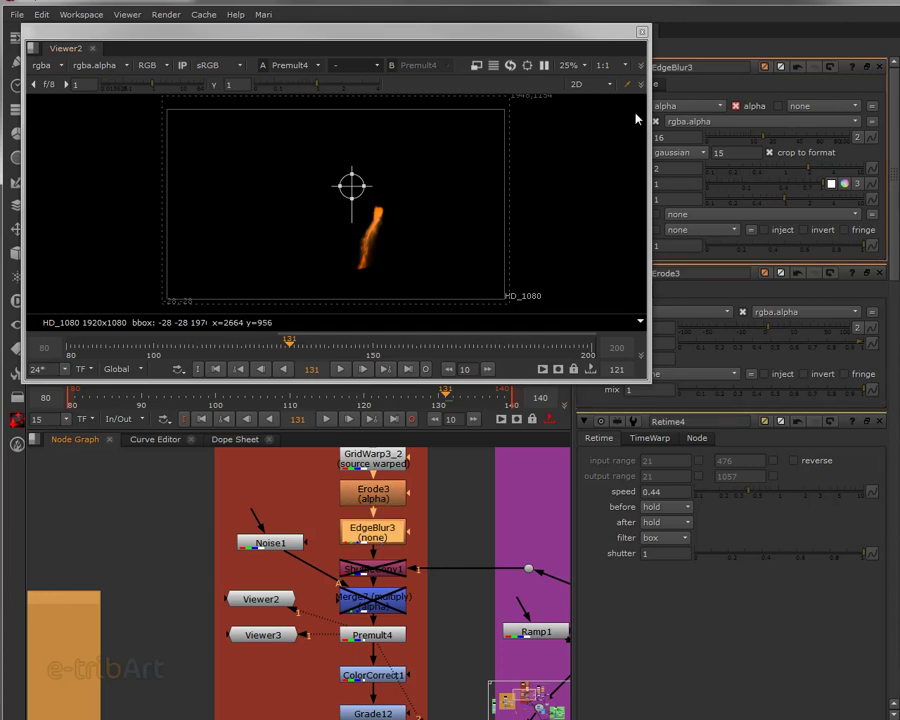
left_click_drag(566, 32, 493, 32)
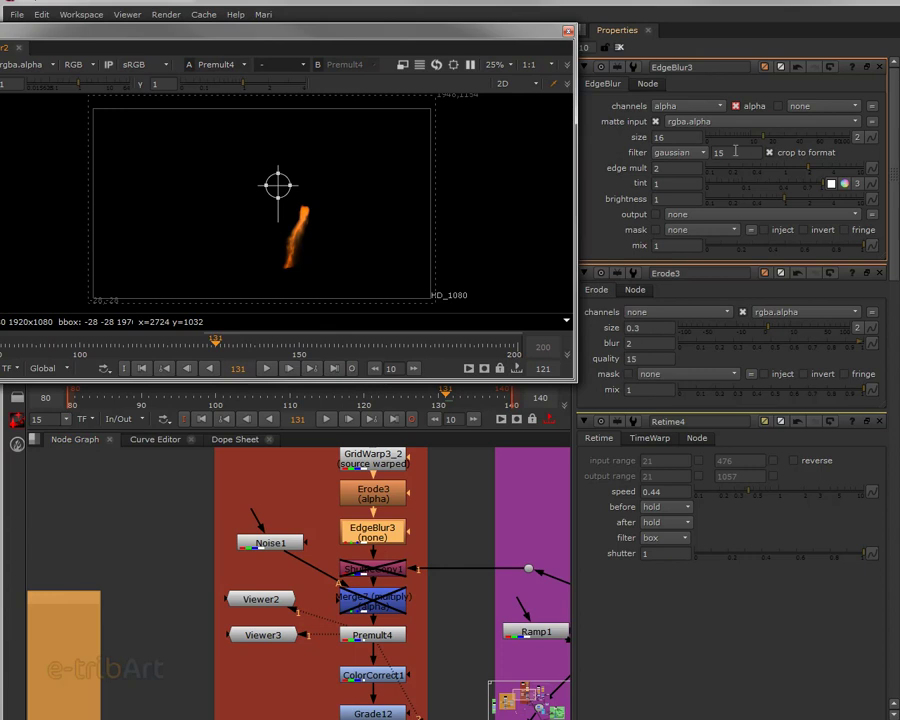
left_click_drag(765, 144, 747, 150)
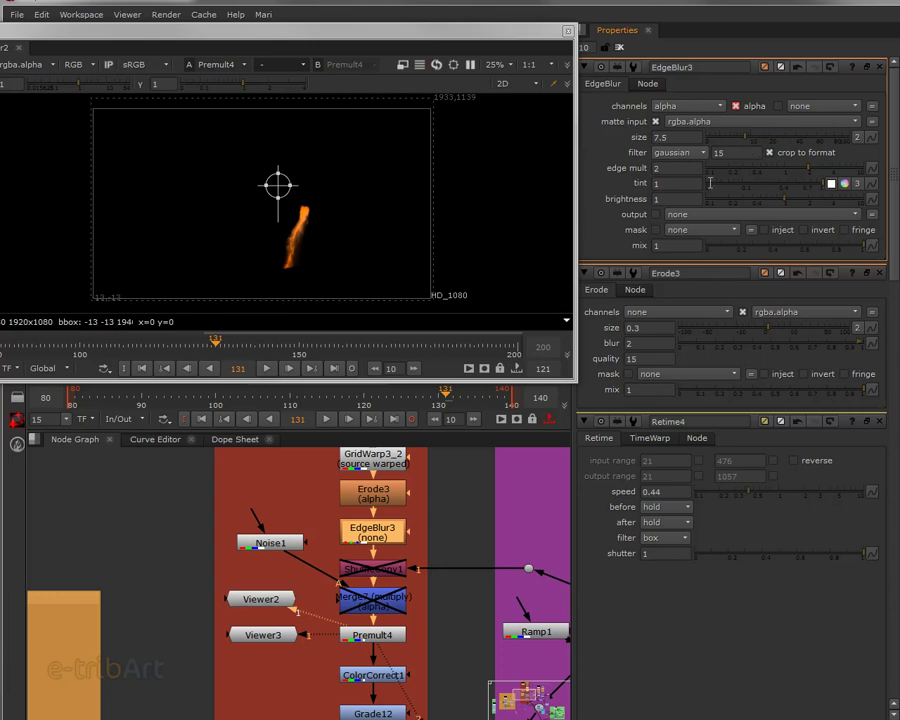
Toggle Erode3 and EdgeBlur3 off and on to compare their effect on the premultiplied flame, leaving both enabled
left_click(388, 493)
key("d")
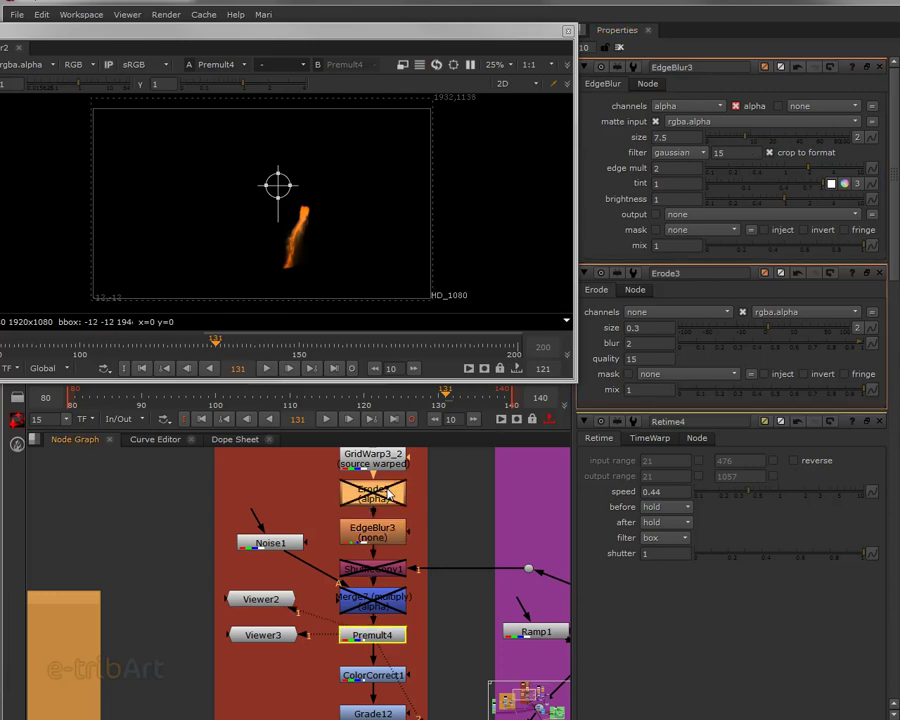
key("d")
left_click(380, 533)
key("d")
key("d")
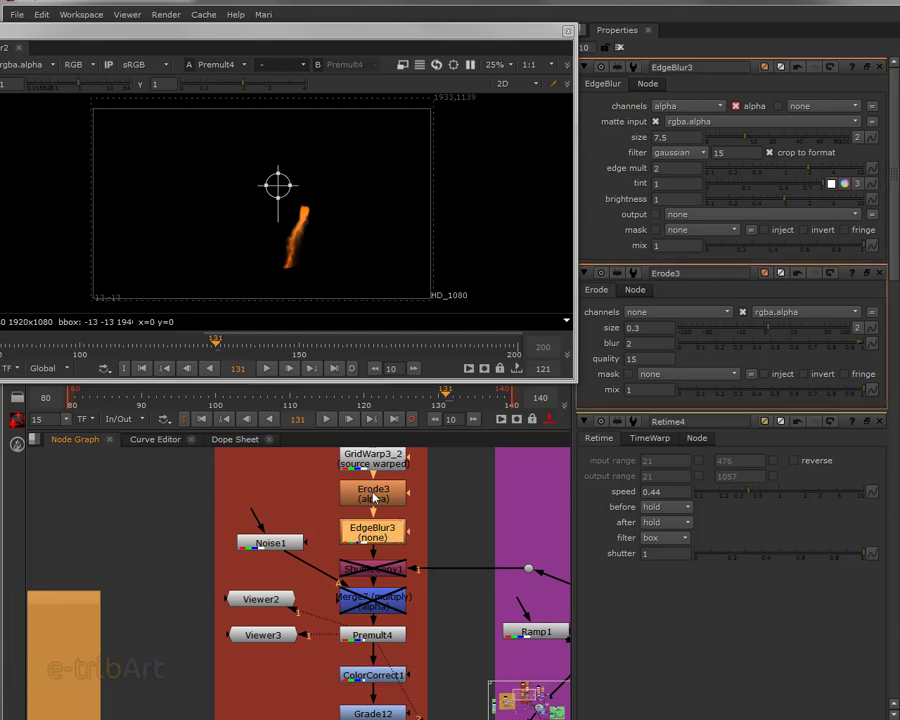
left_click(373, 497)
key("d")
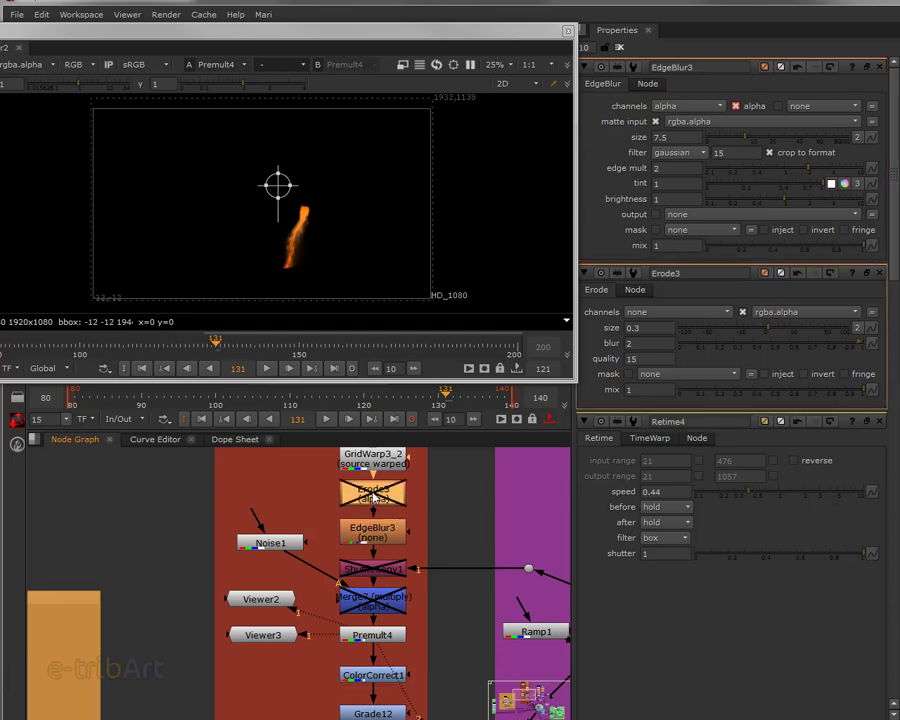
key("d")
key("d")
key("d")
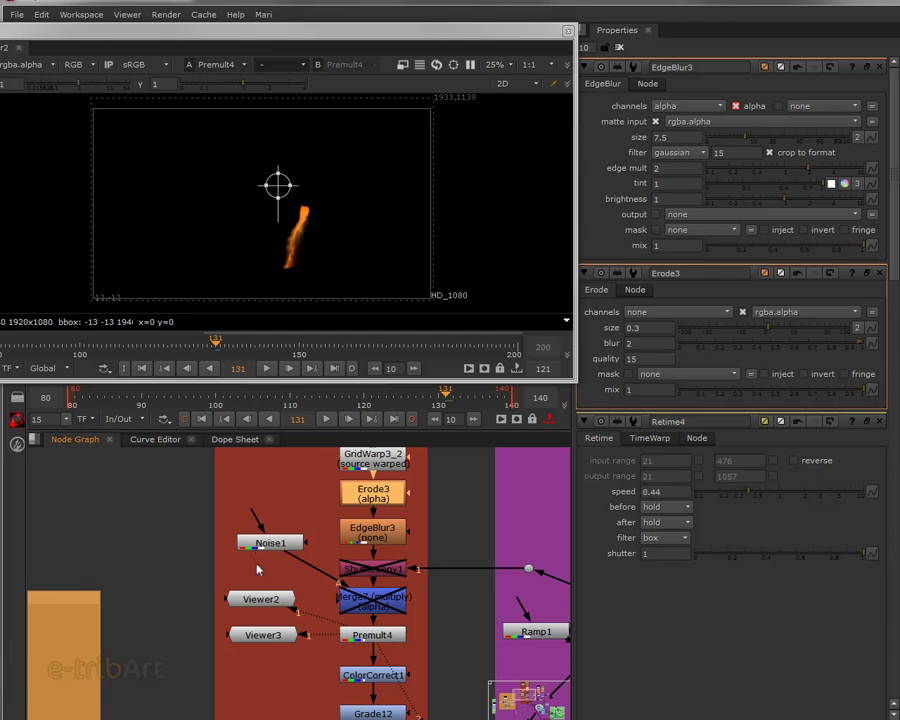
Move the Viewer2 and Viewer3 nodes lower within the red flame backdrop, placing Viewer2 beside ColorCorrect1
left_click_drag(271, 606, 282, 689)
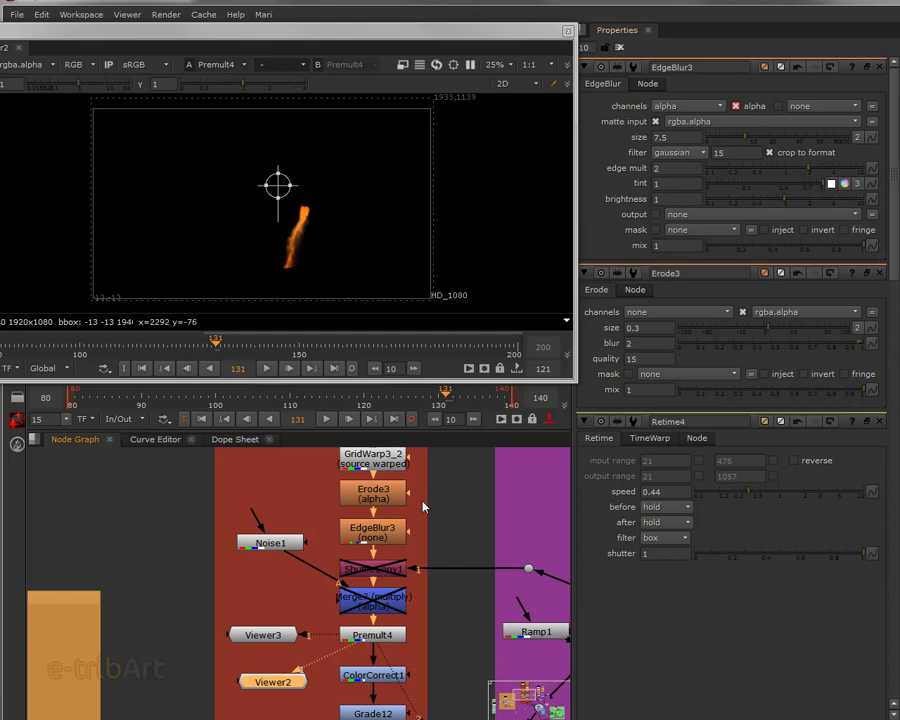
left_click_drag(290, 635, 318, 708)
scroll(298, 633, "down", 3)
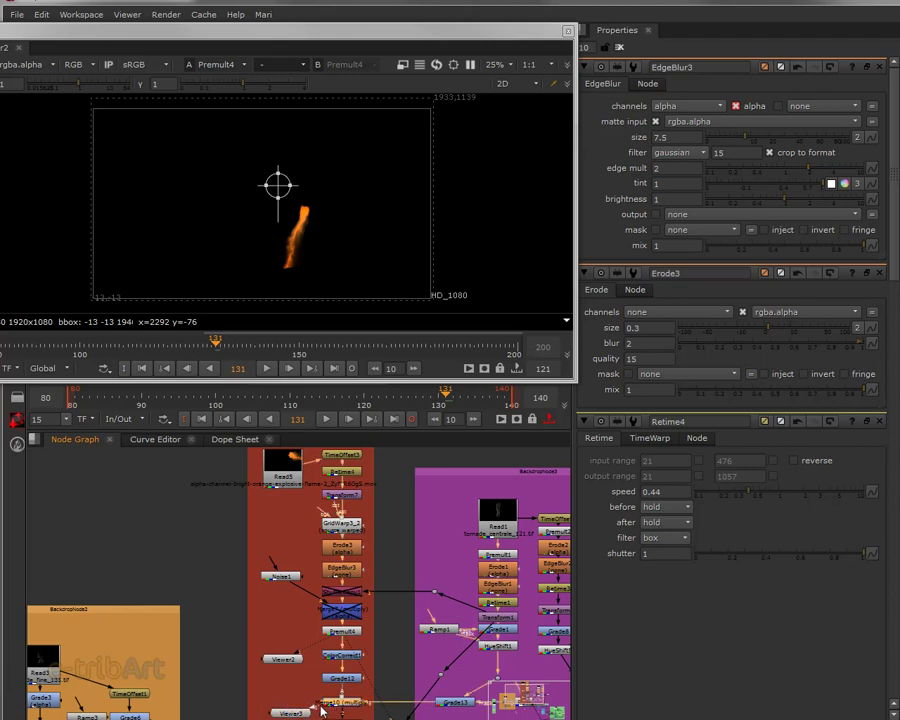
scroll(298, 606, "up", 3)
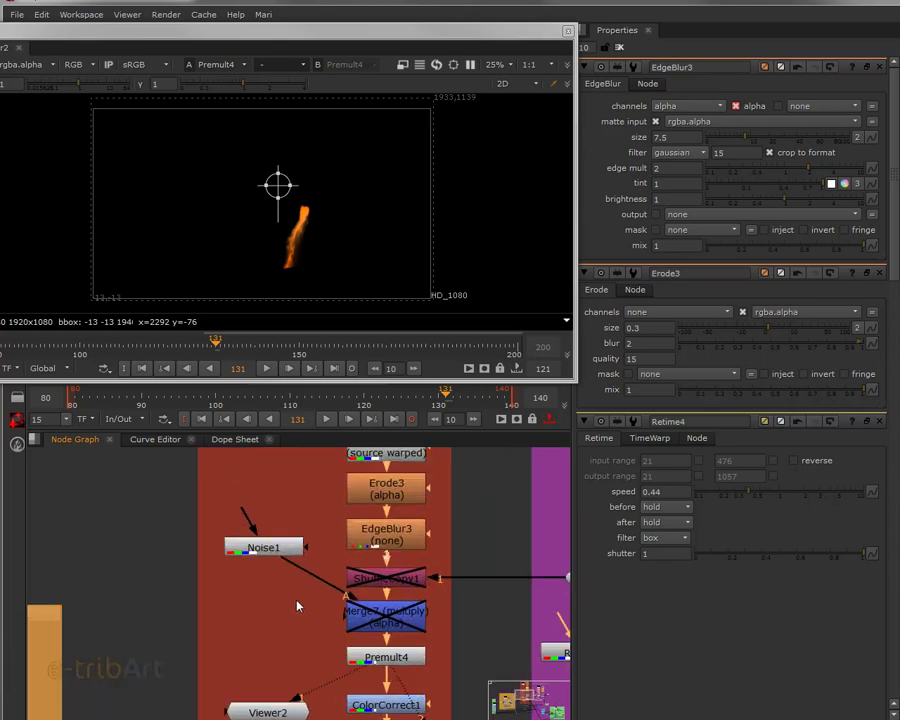
middle_click_drag(288, 655, 284, 584)
left_click_drag(270, 646, 259, 639)
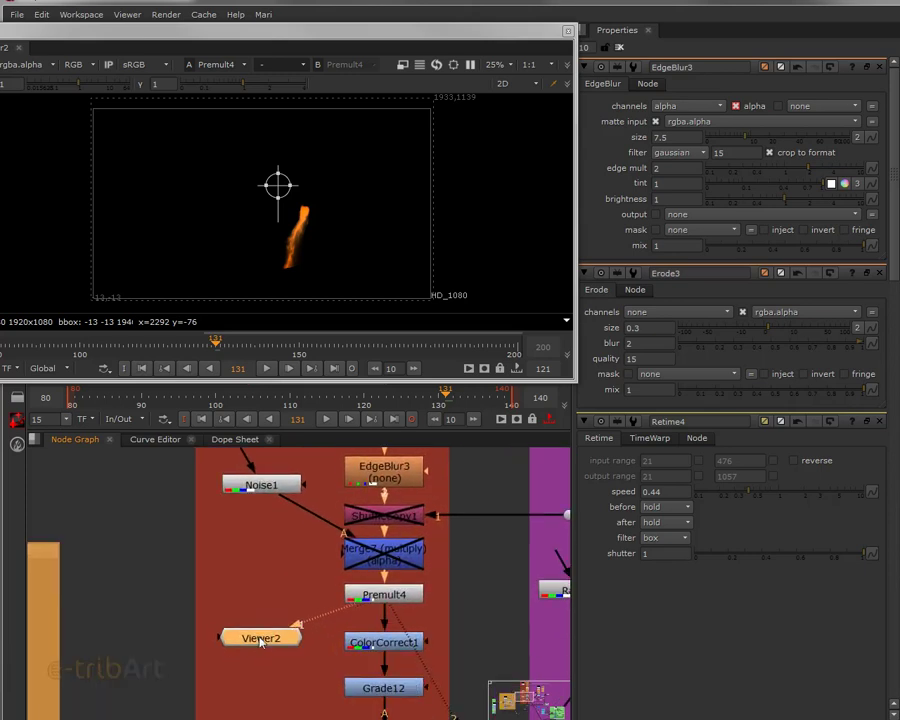
Enlarge the flame in Viewer2 for inspection, shift the floating viewer window, and bring the ShuffleCopy1 node into focus
middle_click_drag(317, 598, 298, 647)
middle_click_drag(394, 544, 386, 582)
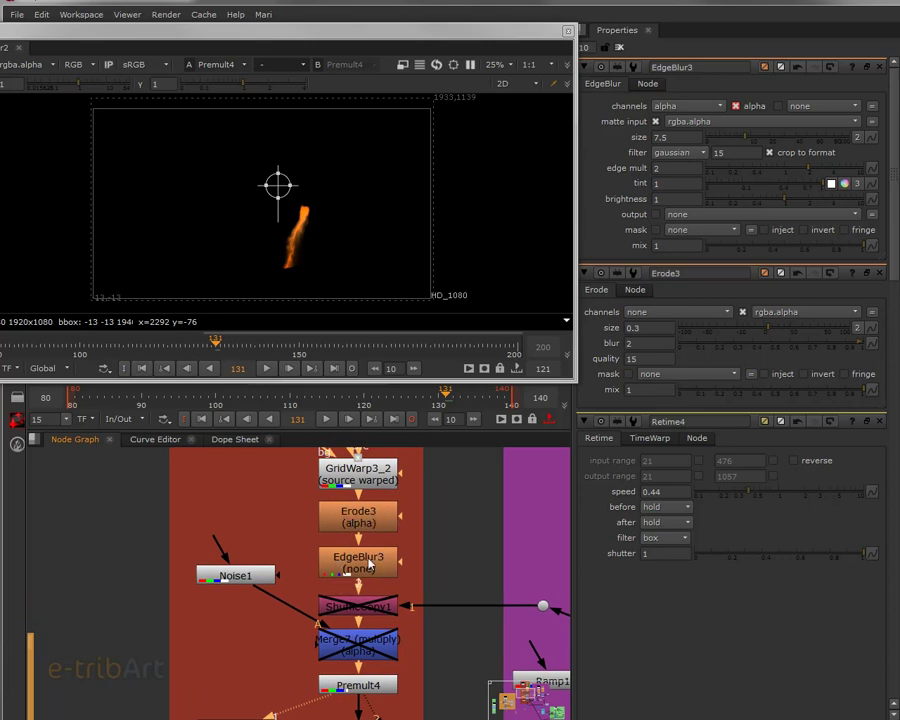
scroll(337, 212, "up", 3)
middle_click_drag(337, 214, 414, 169)
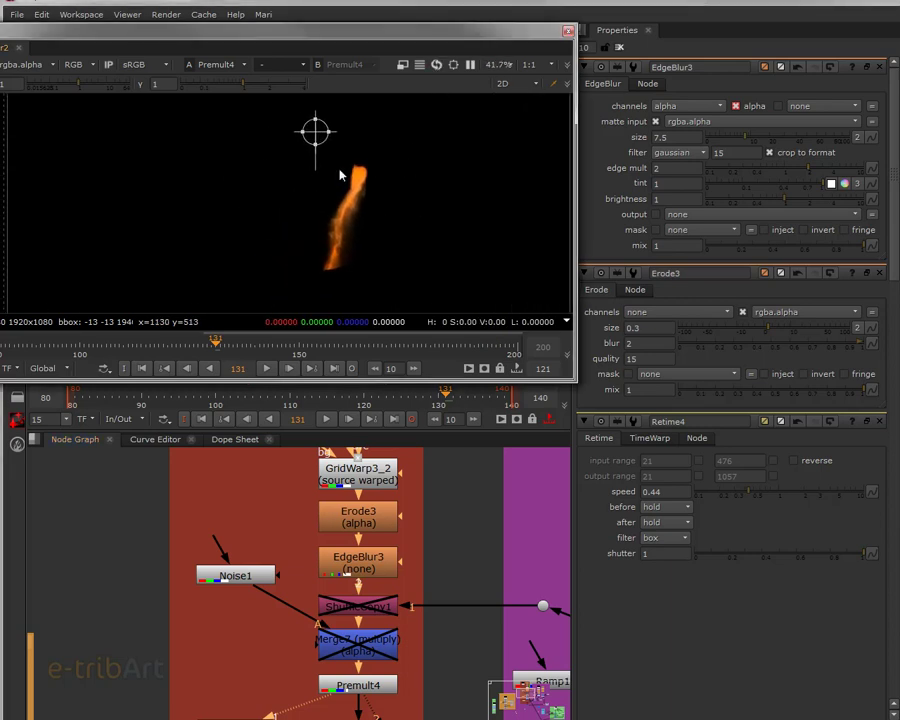
left_click_drag(367, 43, 426, 43)
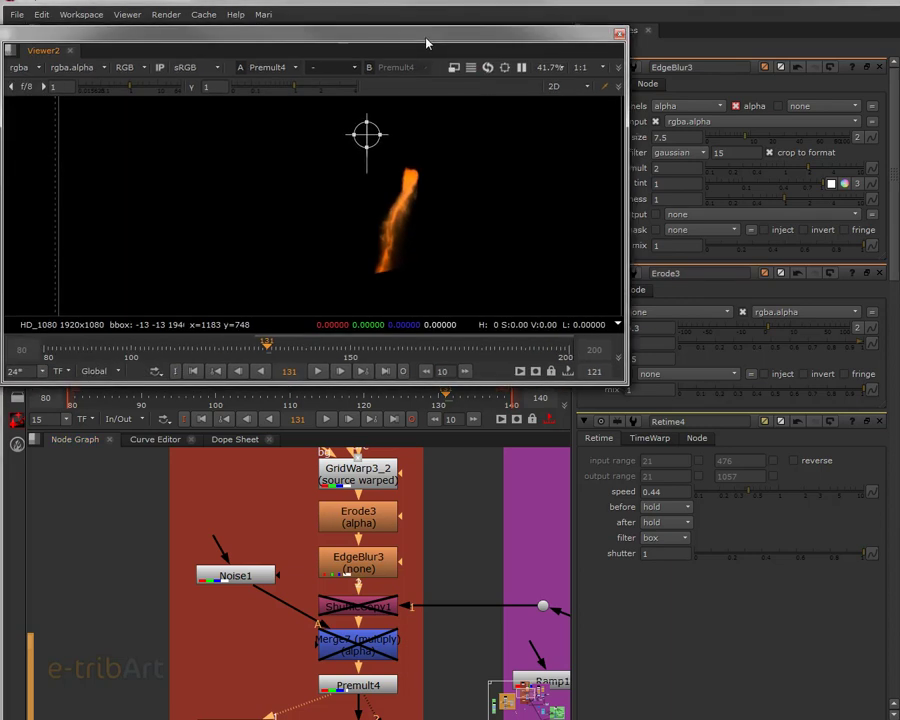
middle_click_drag(374, 545, 368, 490)
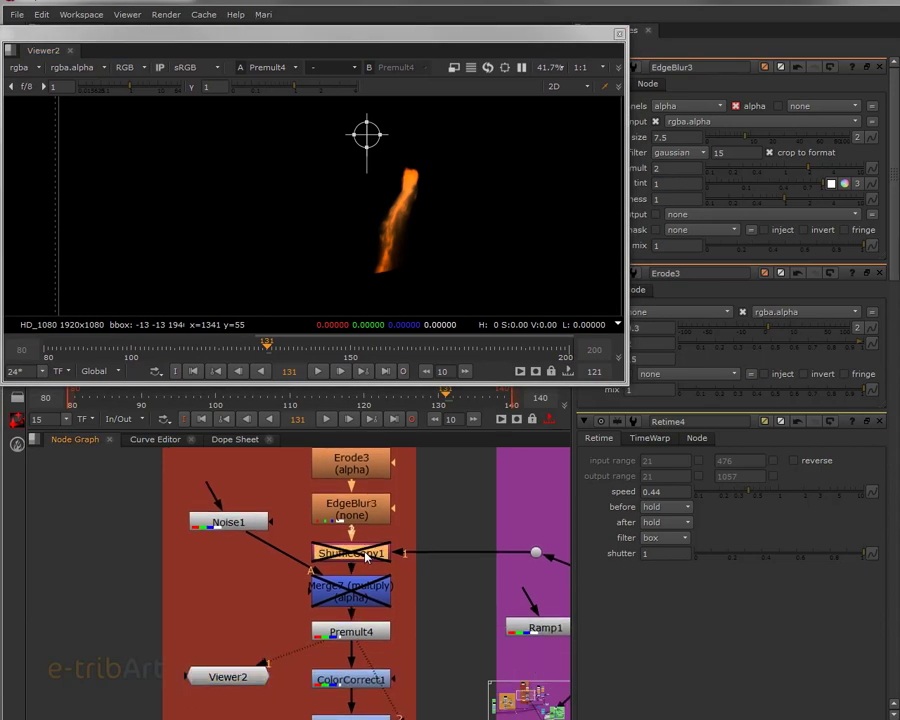
Enable ShuffleCopy1, open its settings, and move the Viewer2 window clear of the properties
left_click(366, 556)
key("d")
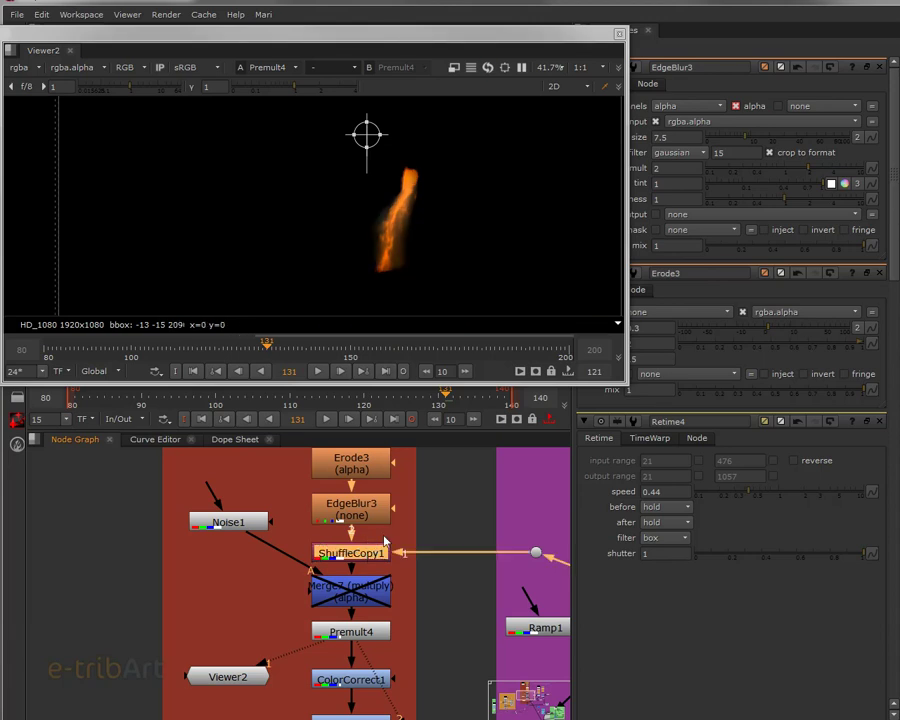
scroll(385, 540, "down", 2)
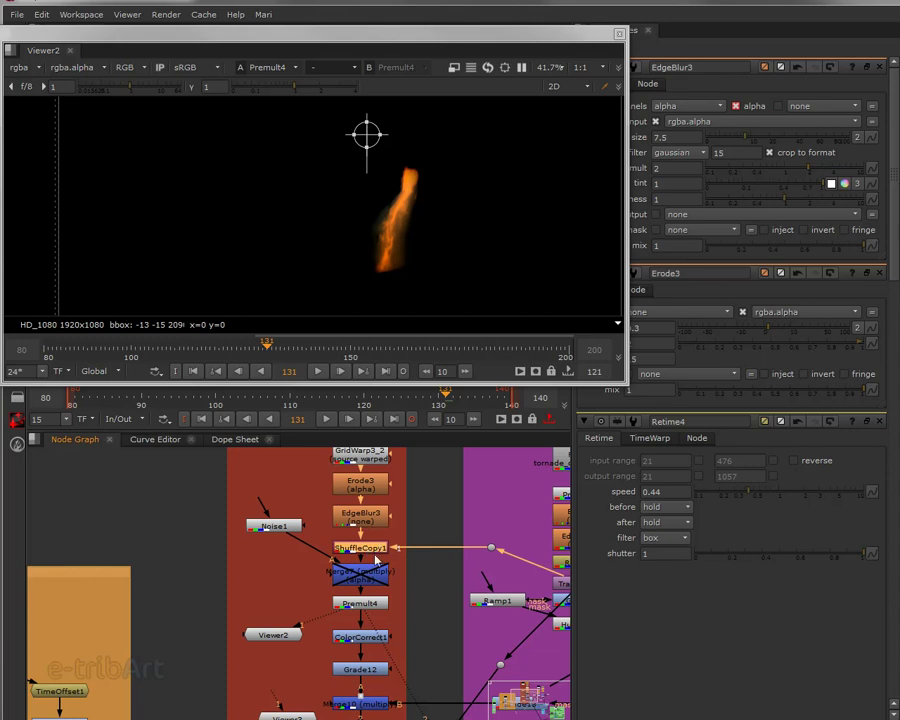
double_click(374, 553)
left_click_drag(577, 30, 511, 37)
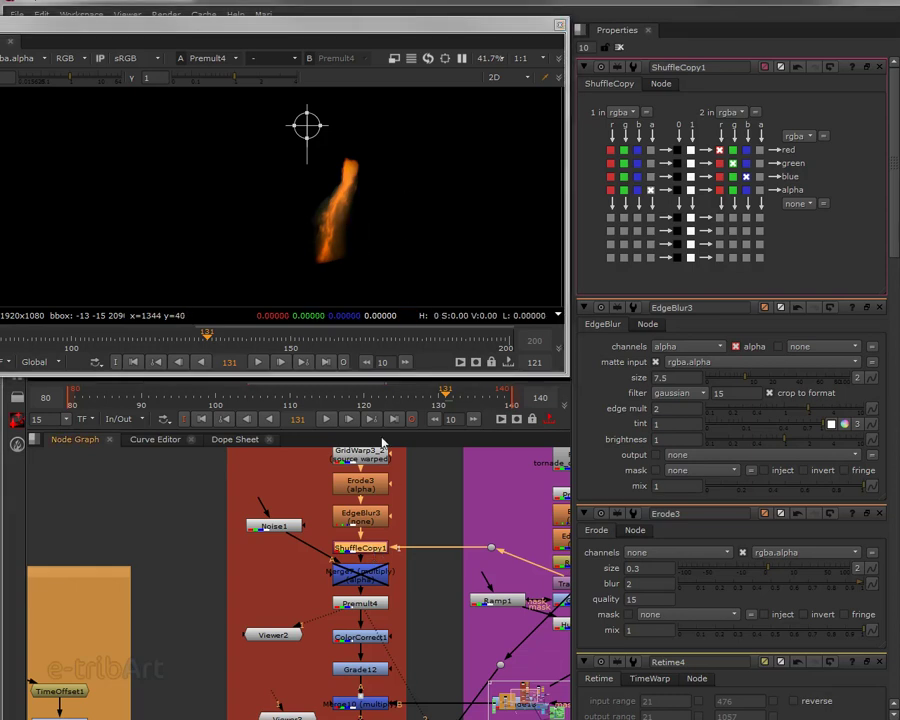
Switch Viewer2 between alpha and RGB to compare Premult4's matte with the flame colour, ending on RGB
left_click(66, 59)
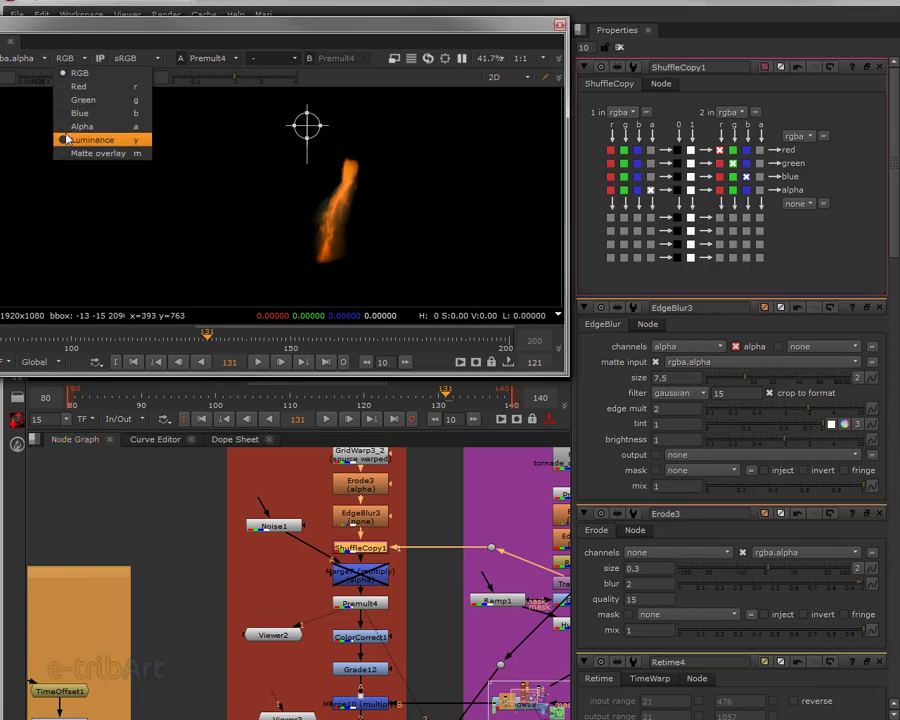
left_click(60, 126)
scroll(354, 258, "down", 3)
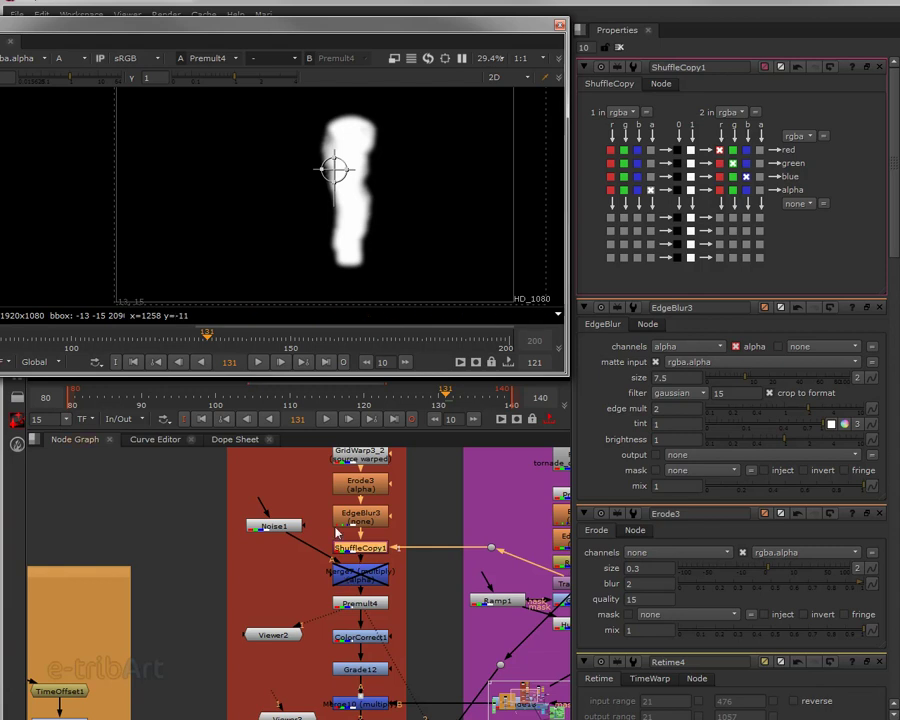
left_click(60, 58)
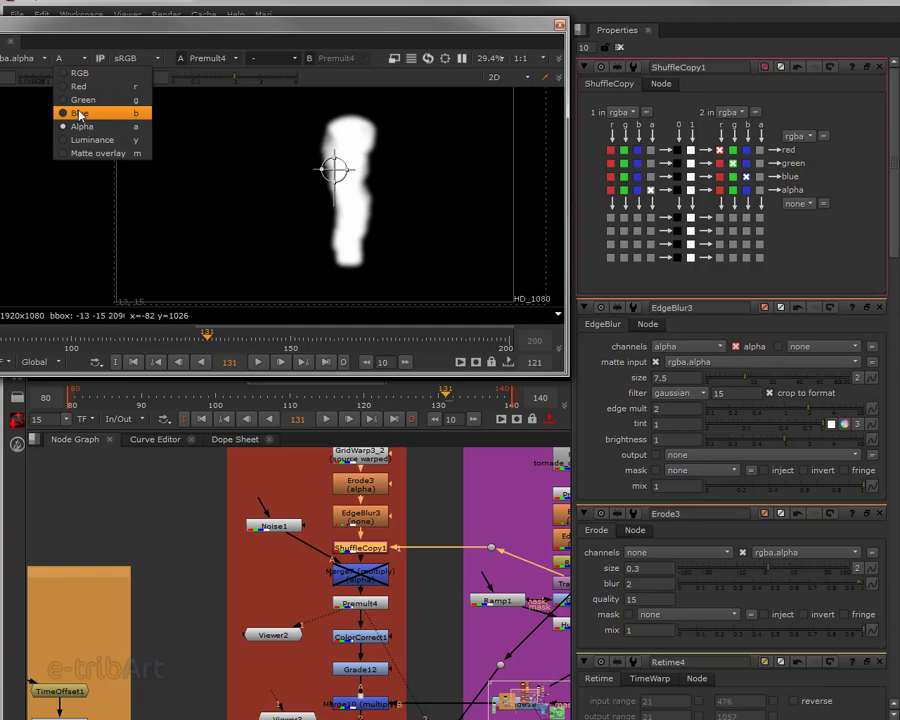
left_click(78, 73)
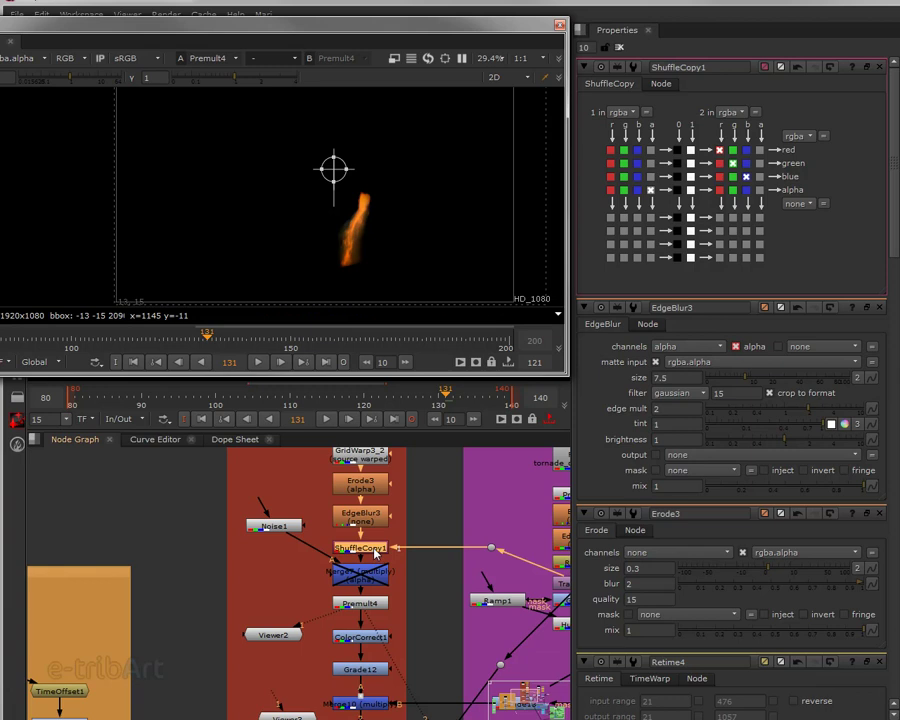
left_click(361, 604)
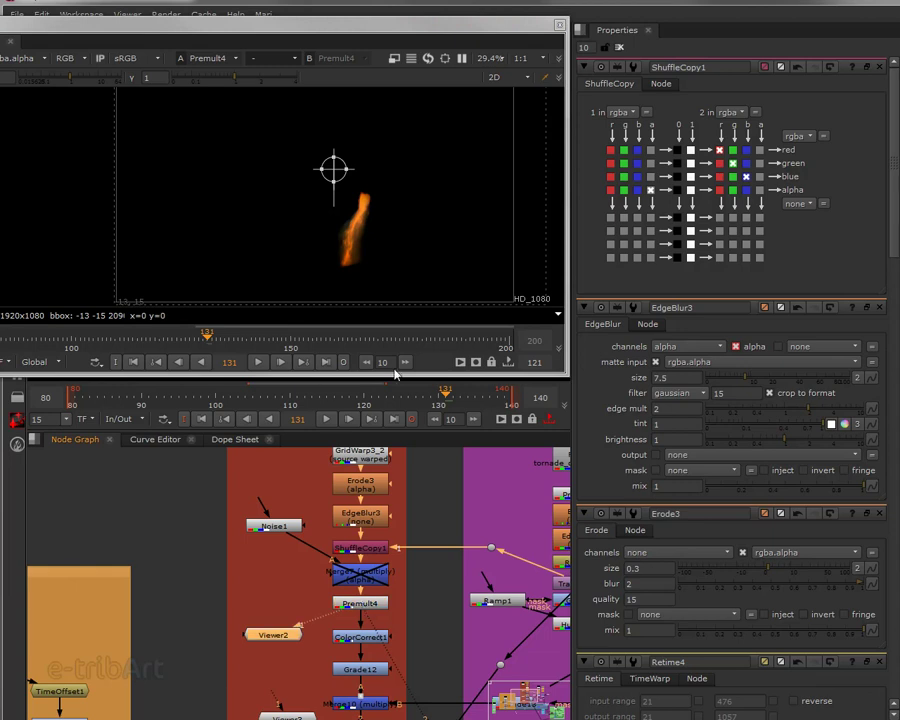
left_click(77, 59)
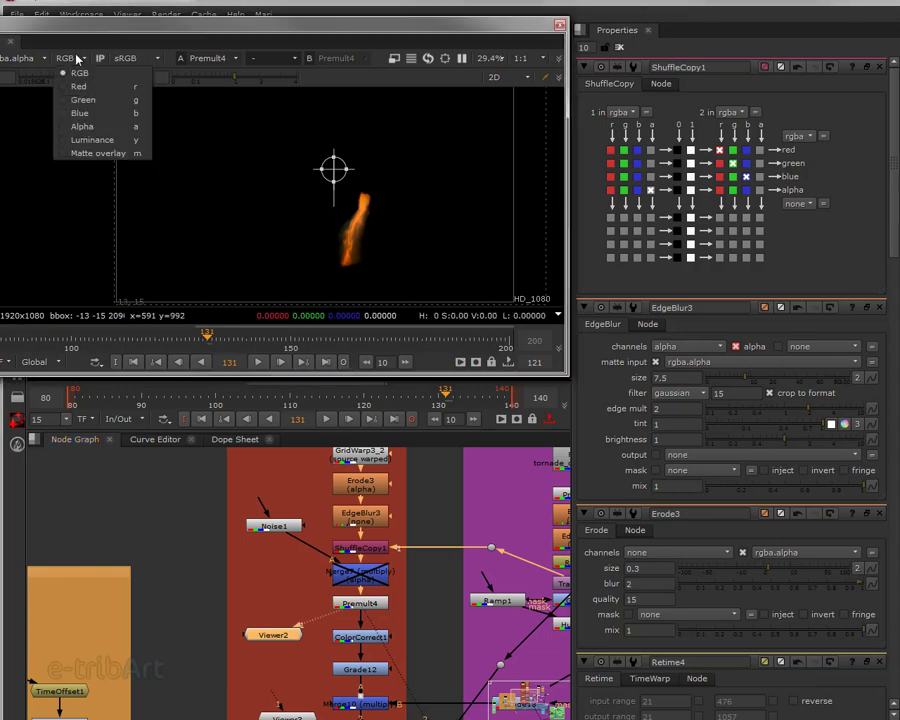
left_click(82, 126)
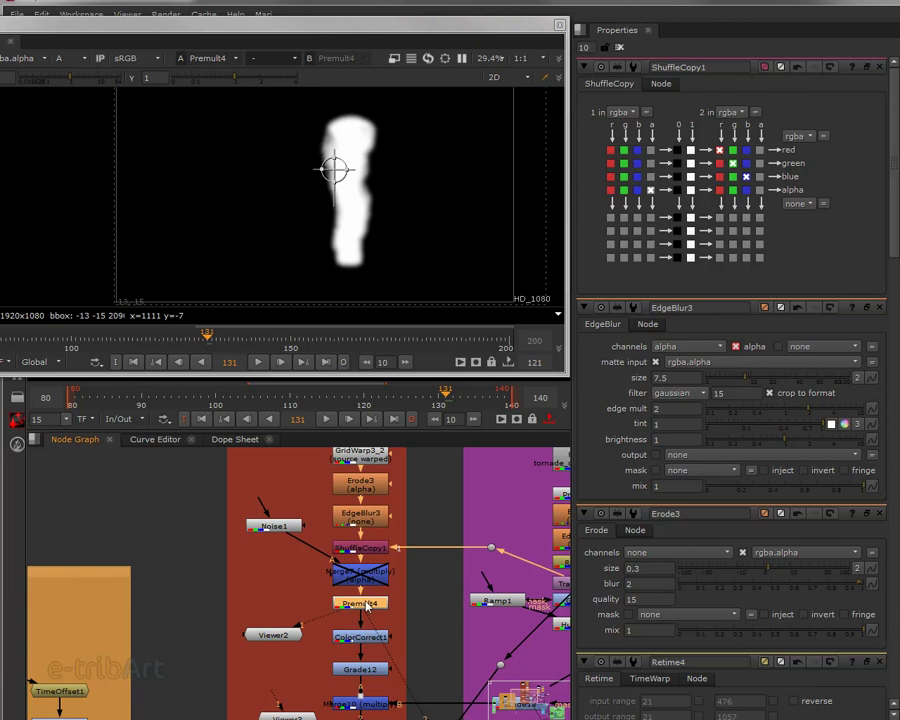
left_click(65, 58)
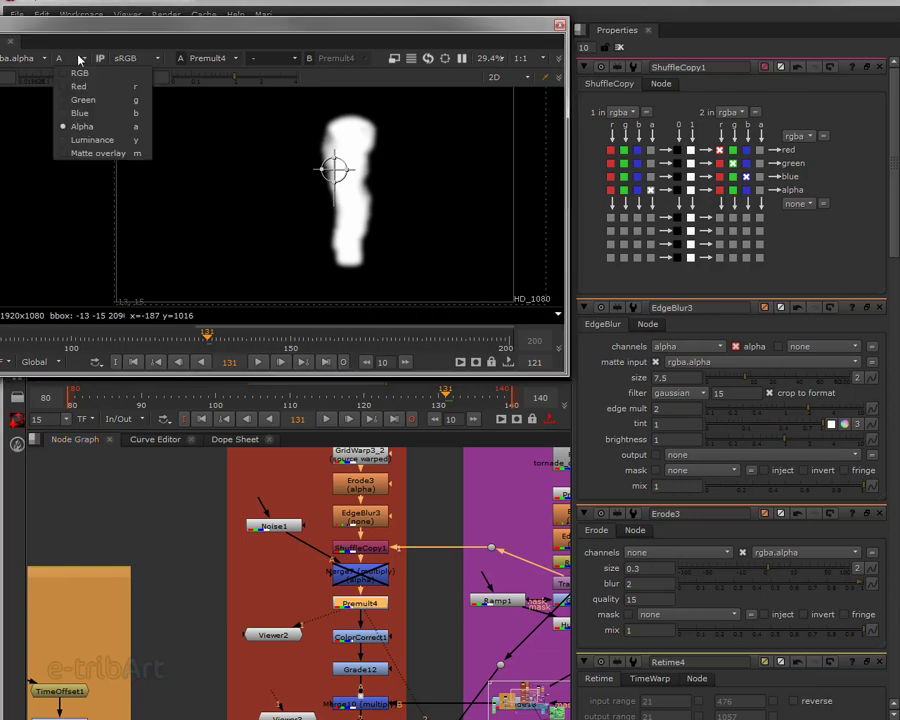
left_click(57, 54)
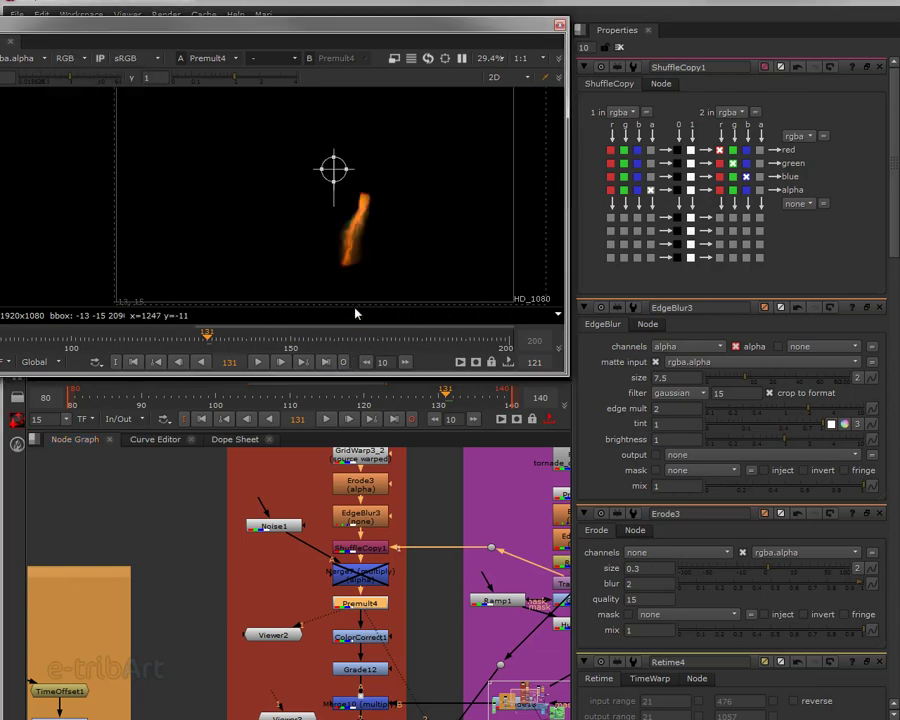
Open Transform7, test shifting the flame with its on-screen handle, and stretch its scale width to about 0.558
middle_click_drag(310, 467, 318, 550)
double_click(372, 500)
middle_click_drag(355, 613, 337, 503)
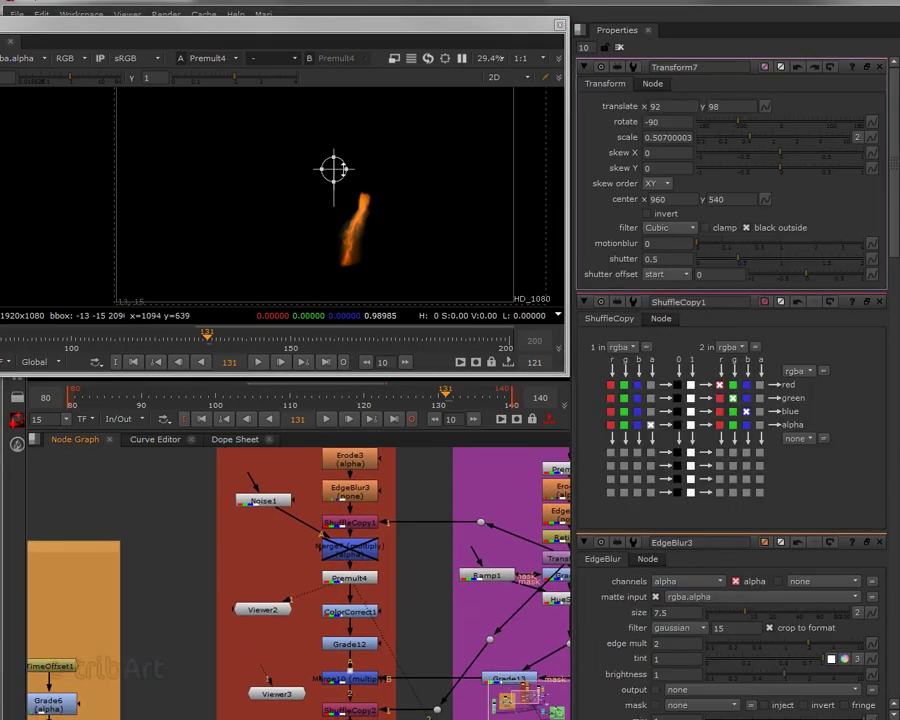
left_click_drag(334, 170, 371, 177)
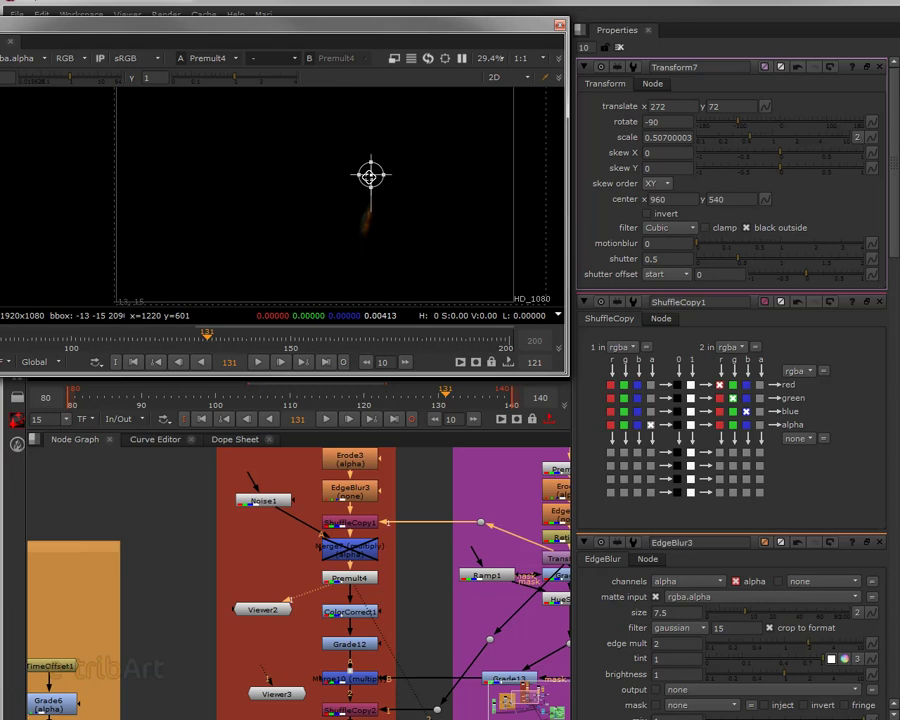
left_click_drag(370, 176, 331, 174)
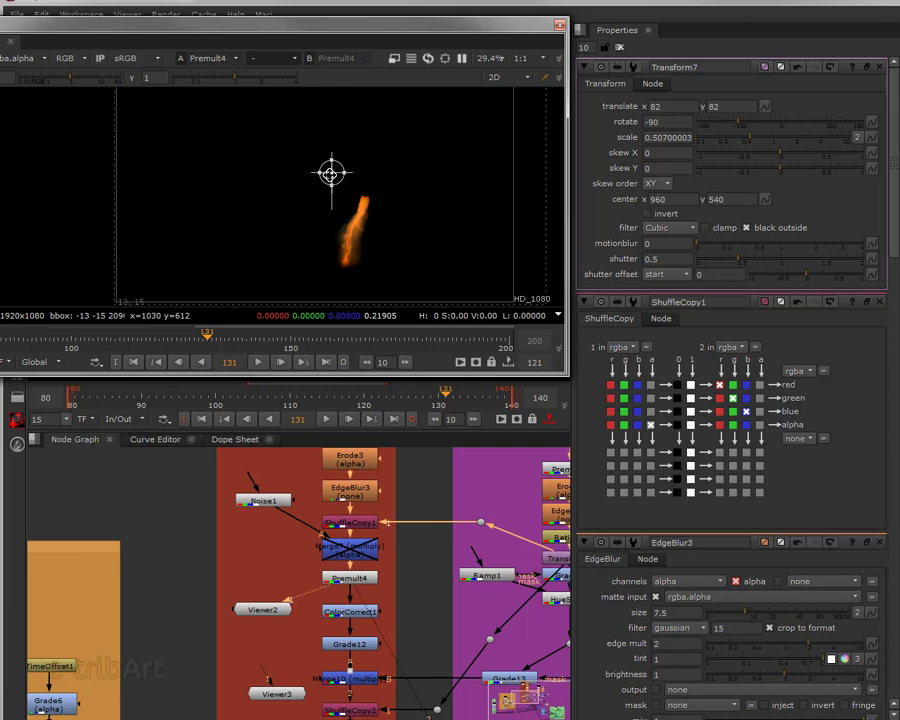
mouse_move(332, 173)
left_mouse_down()
mouse_move(375, 173)
mouse_move(318, 174)
mouse_move(366, 177)
mouse_move(325, 177)
mouse_move(329, 188)
mouse_move(364, 177)
mouse_move(321, 177)
mouse_move(377, 172)
mouse_move(331, 187)
left_mouse_up()
left_click_drag(262, 609, 266, 617)
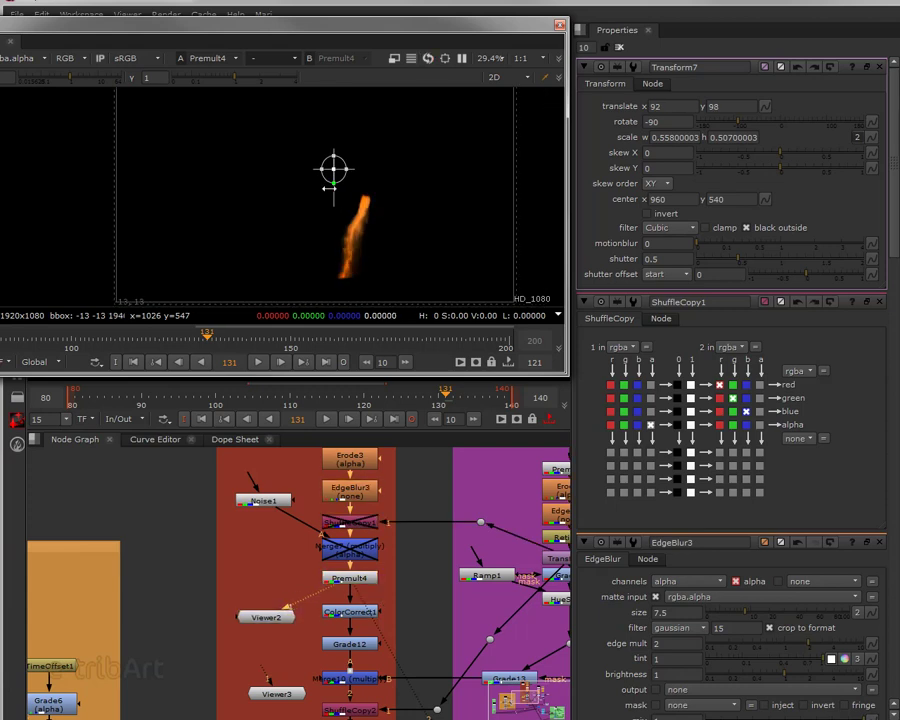
Enable ShuffleCopy1 again and reopen its channel routing settings above Transform7
left_click(343, 584)
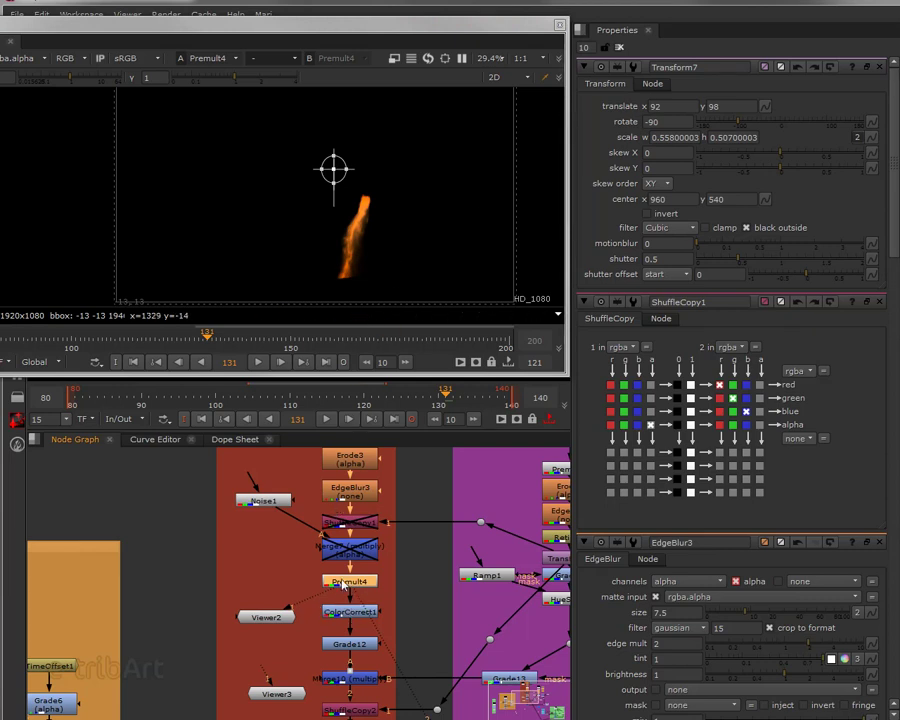
left_click(357, 525)
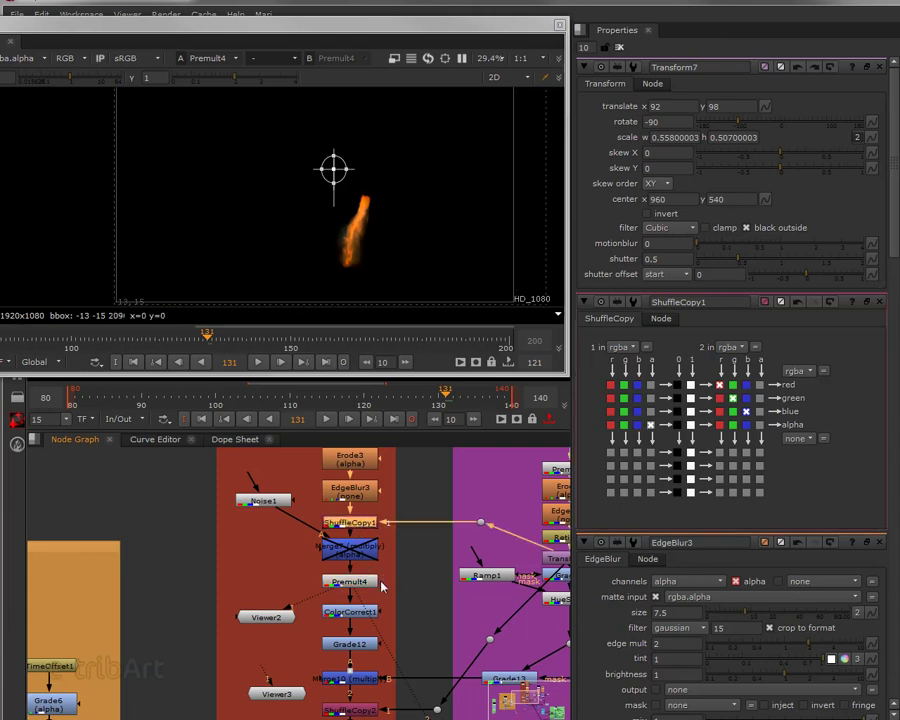
left_click(352, 549)
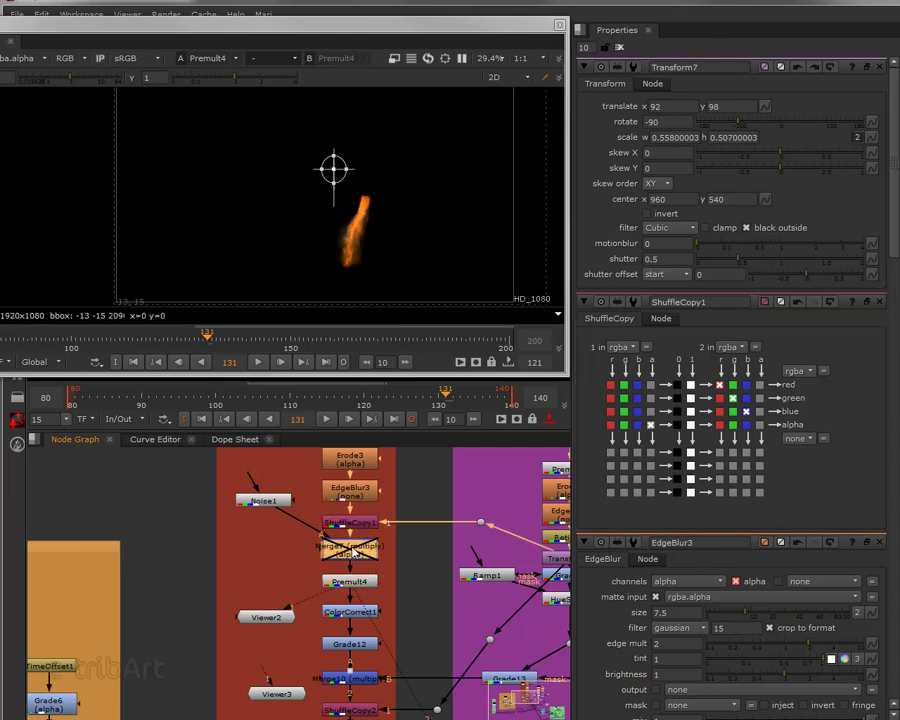
left_click(358, 526)
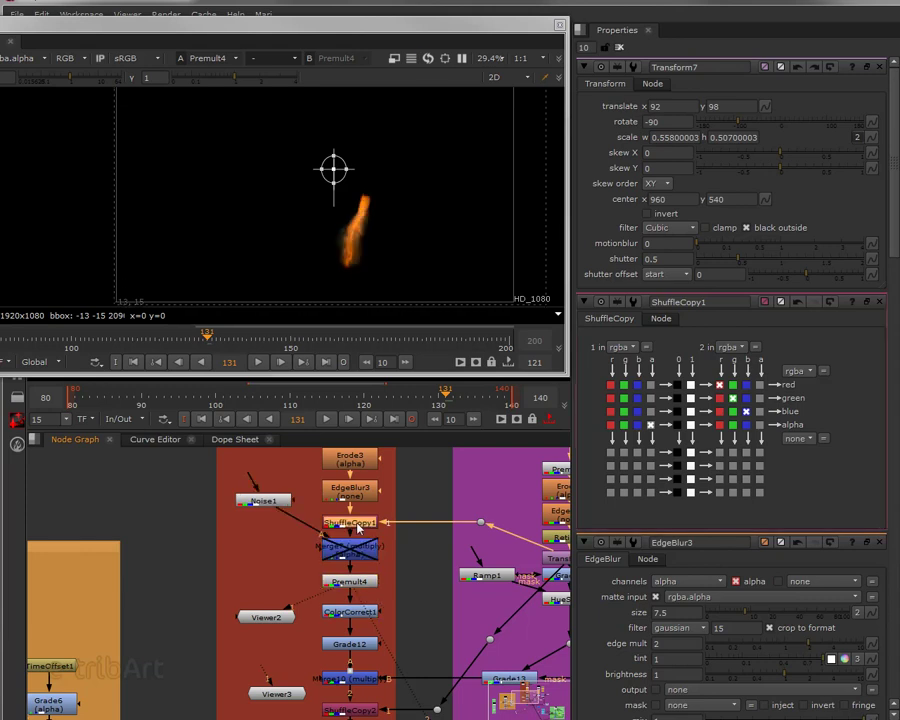
double_click(358, 526)
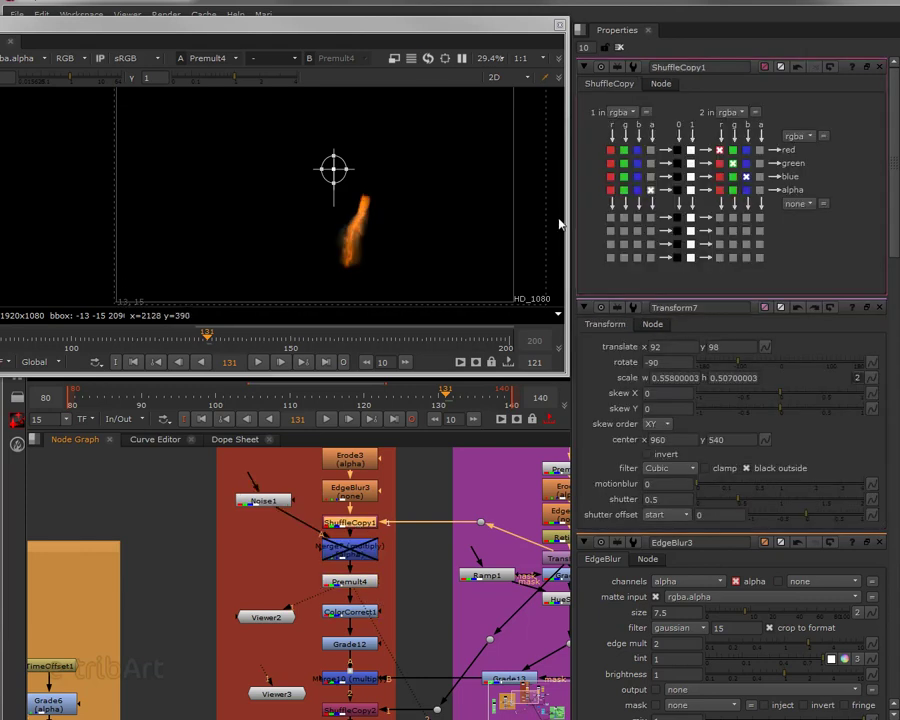
Examine ShuffleCopy1's channel routing and trace its inputs from EdgeBlur3 and from Transform1 in the purple backdrop
left_click(746, 176)
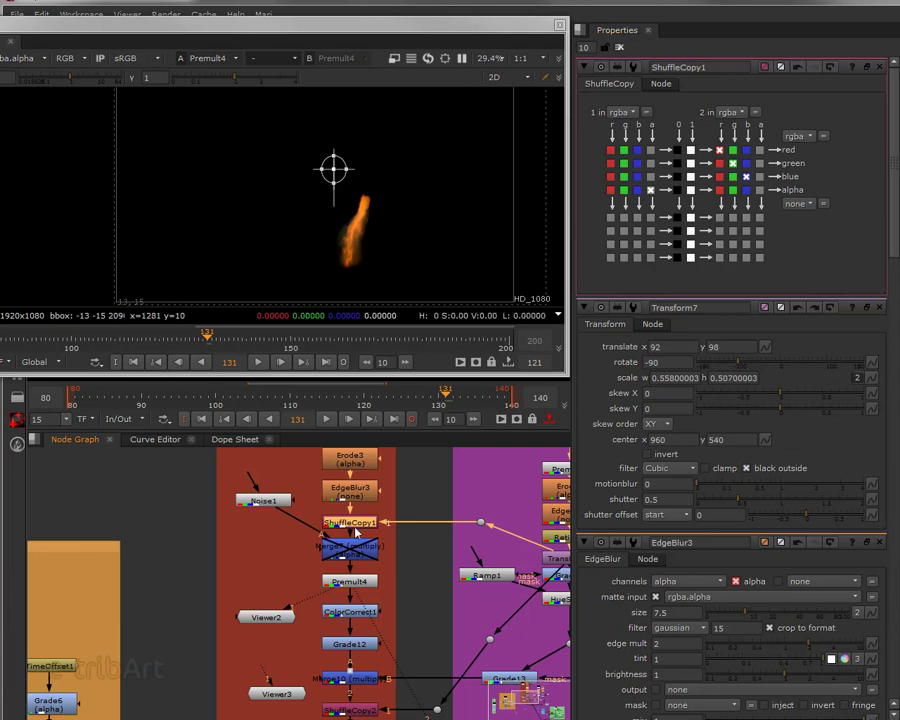
scroll(357, 528, "up", 4)
middle_click_drag(358, 528, 345, 543)
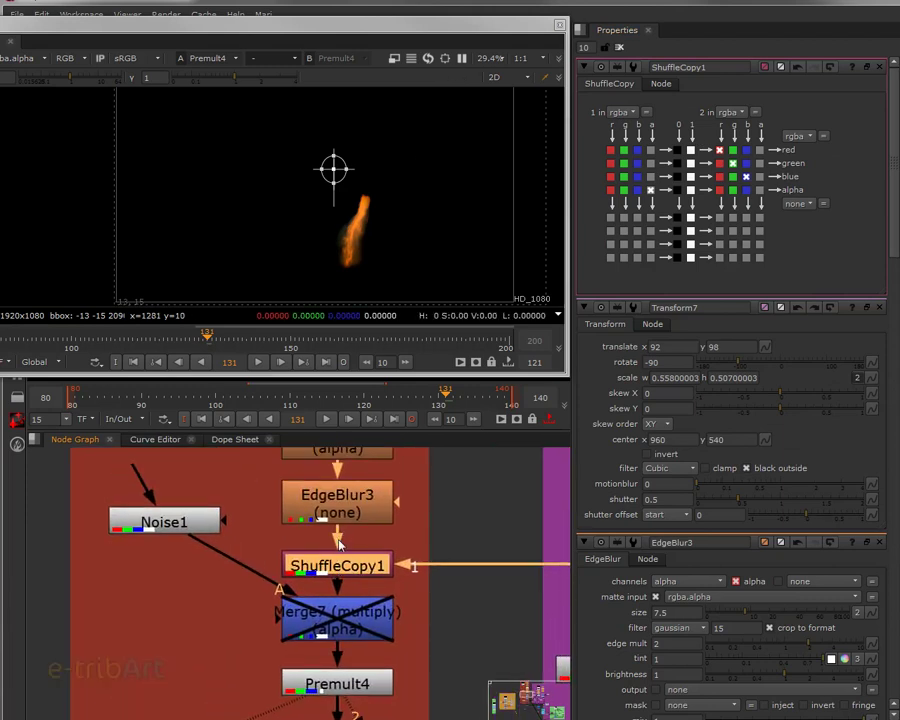
left_click(733, 163)
scroll(460, 560, "down", 3)
middle_click_drag(280, 544, 378, 576)
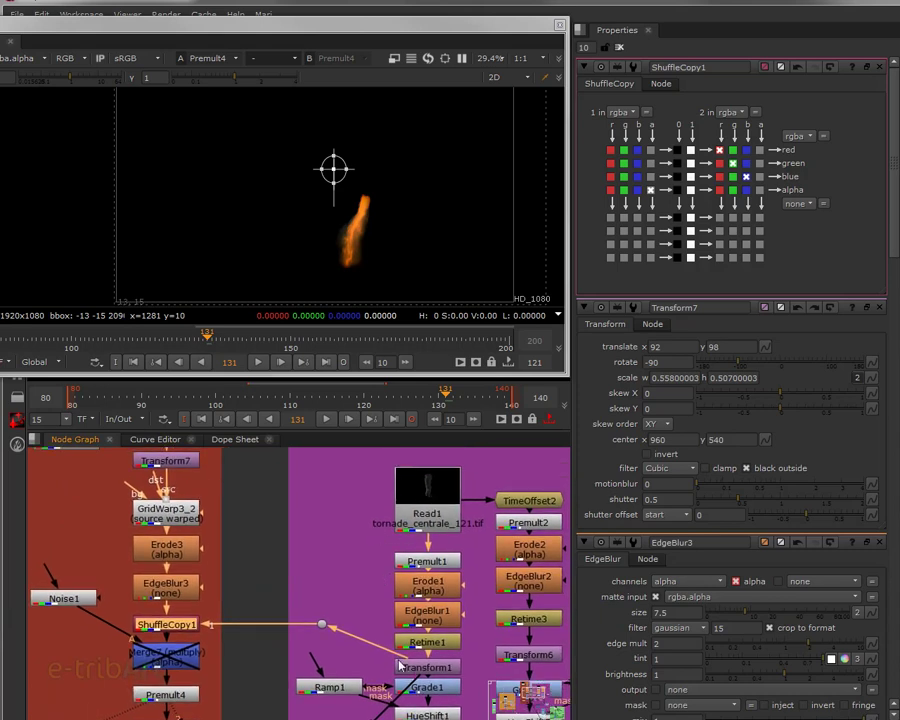
middle_click_drag(212, 638, 350, 605)
scroll(353, 601, "up", 5)
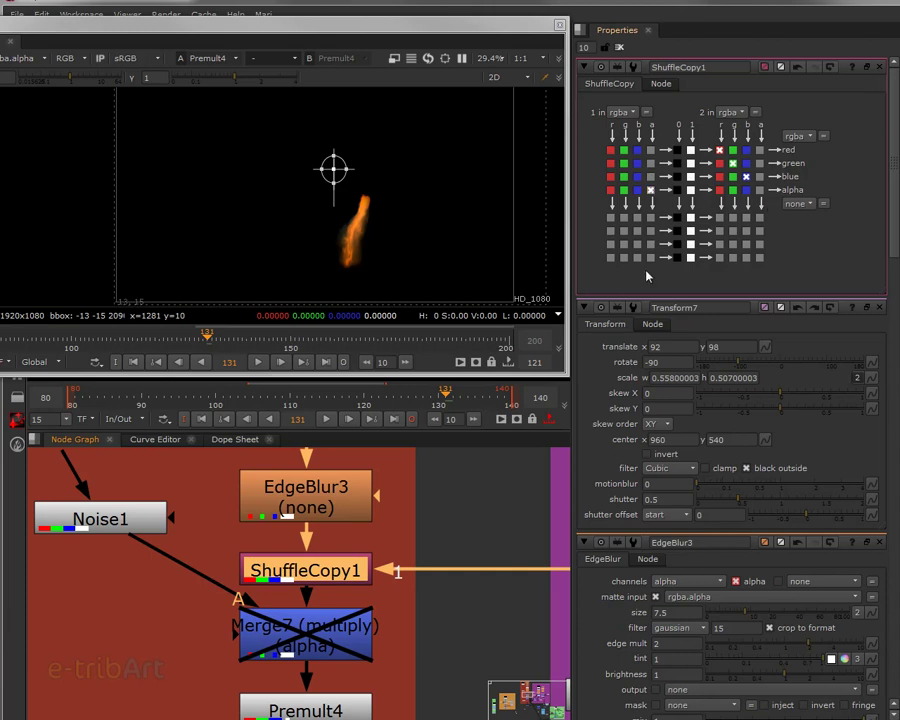
scroll(360, 555, "down", 2)
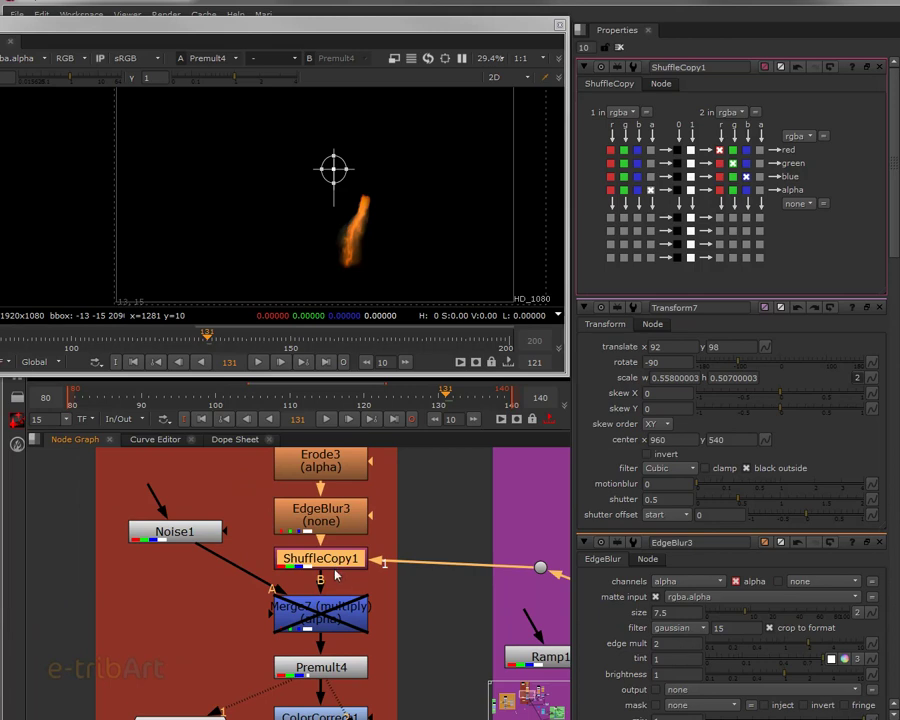
scroll(337, 576, "down", 3)
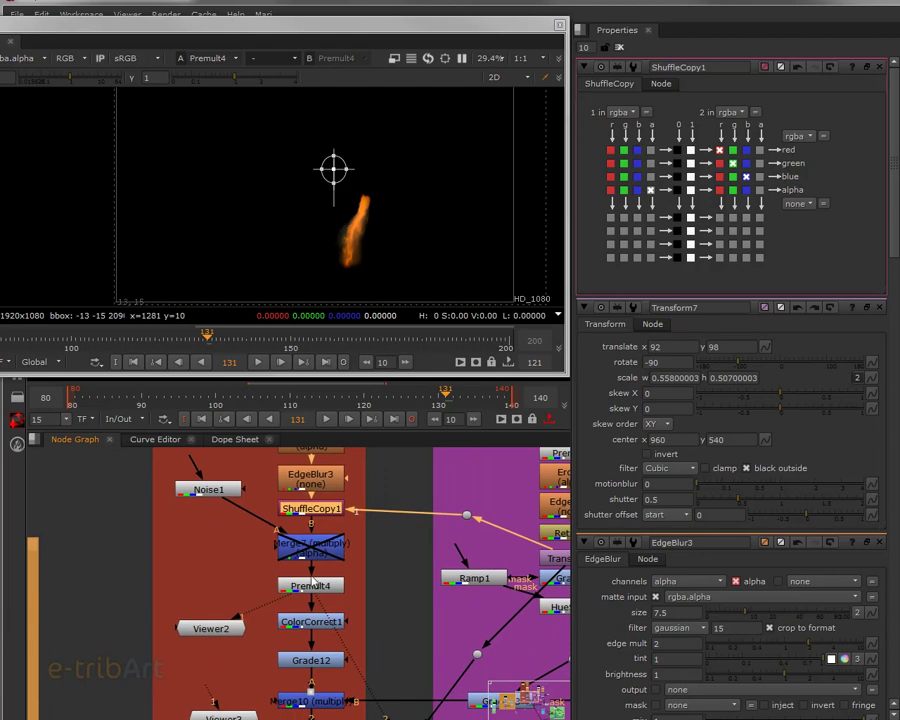
Enable the Merge7 multiply node so Noise1 breaks up the flame's alpha before Premult4
left_click(311, 585)
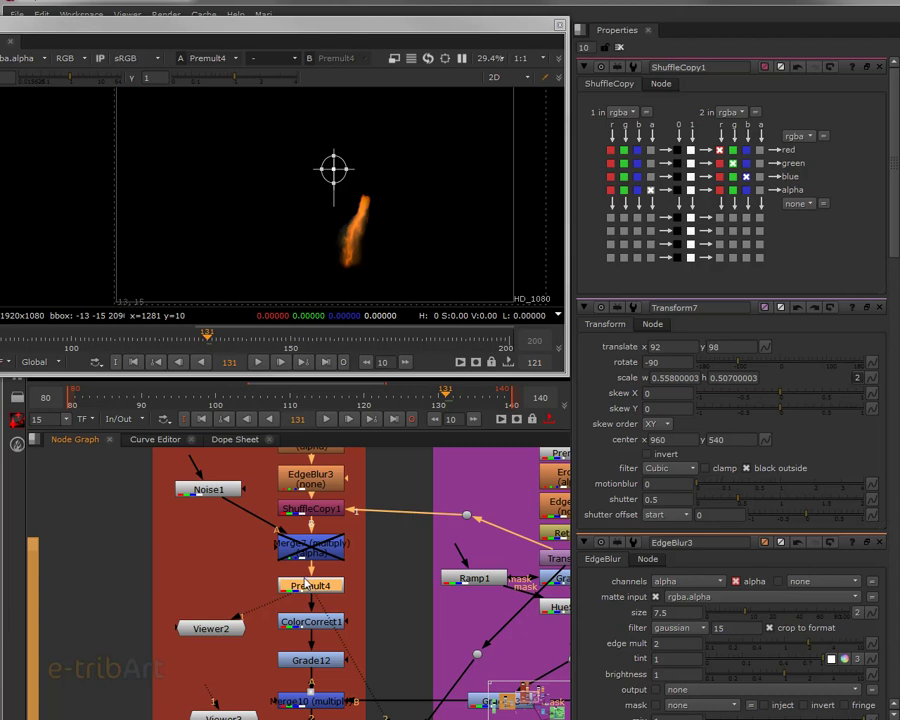
left_click(313, 558)
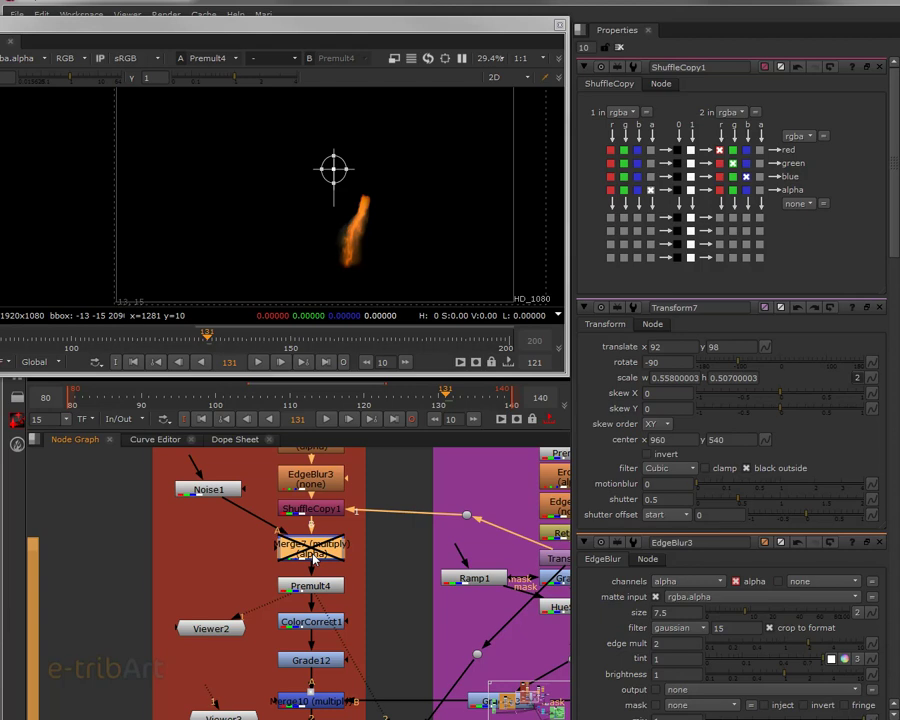
key("d")
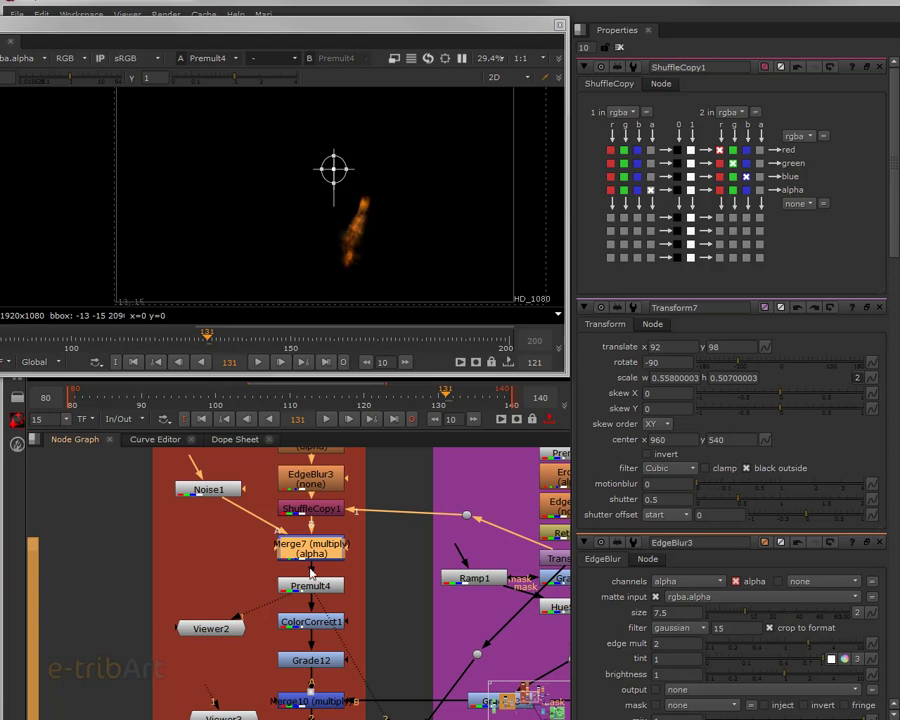
Connect Viewer2 to Merge7 instead of Premult4 and display the alpha channel to inspect the noise-multiplied matte
scroll(311, 573, "up", 4)
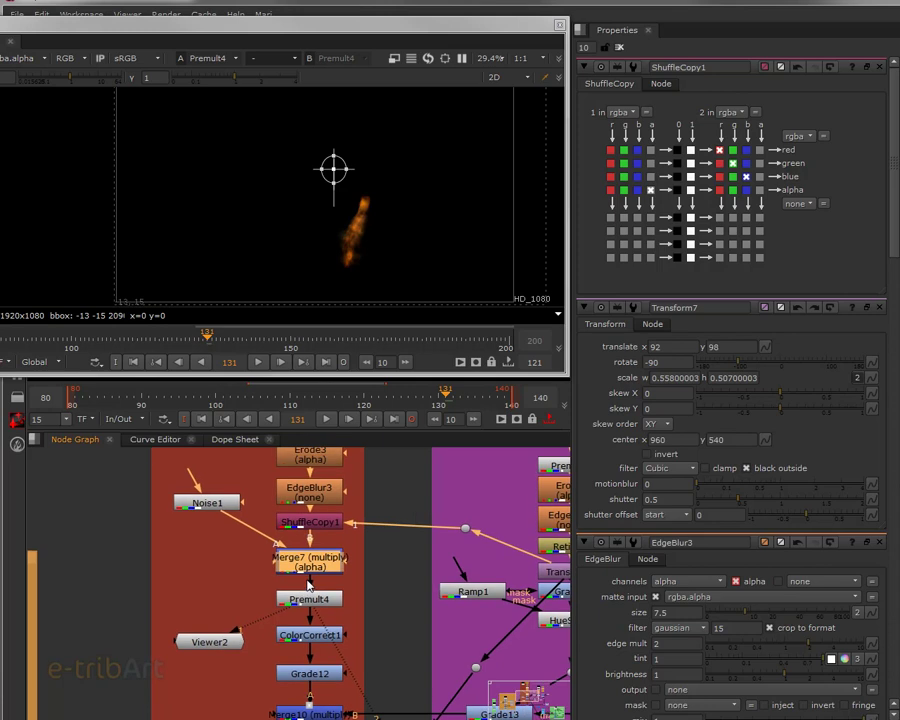
mouse_move(311, 586)
middle_mouse_down()
mouse_move(306, 598)
mouse_move(306, 589)
middle_mouse_up()
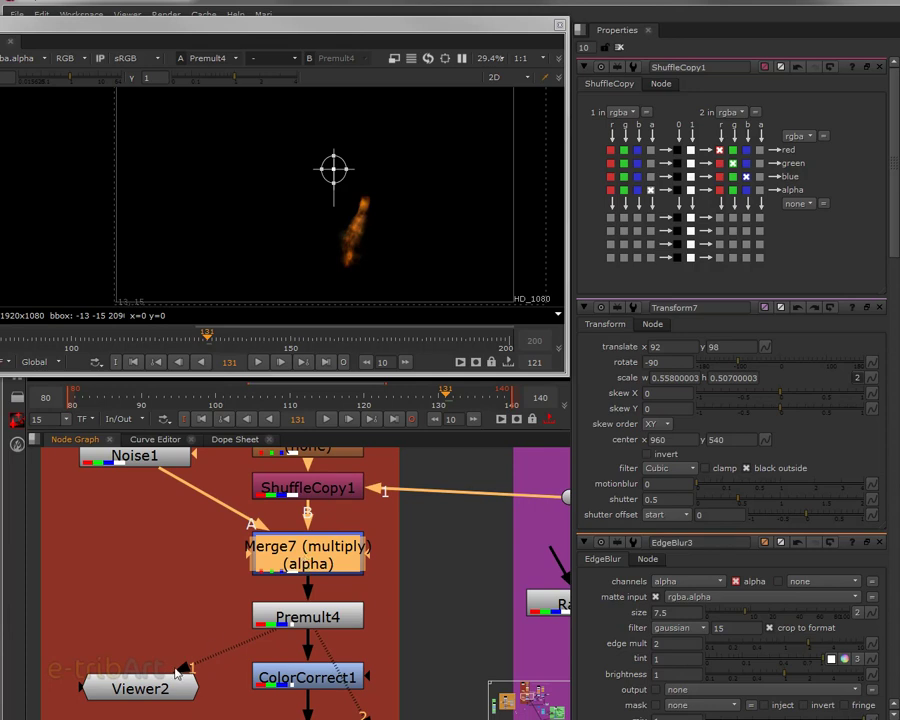
left_click_drag(188, 668, 166, 624)
left_click_drag(113, 645, 280, 548)
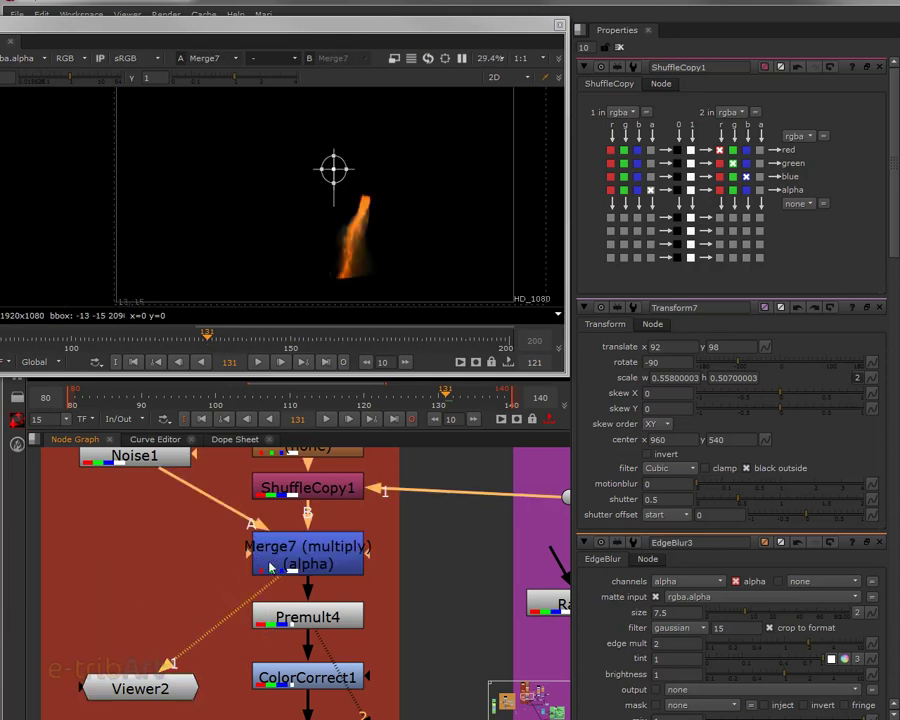
left_click(64, 58)
left_click(86, 121)
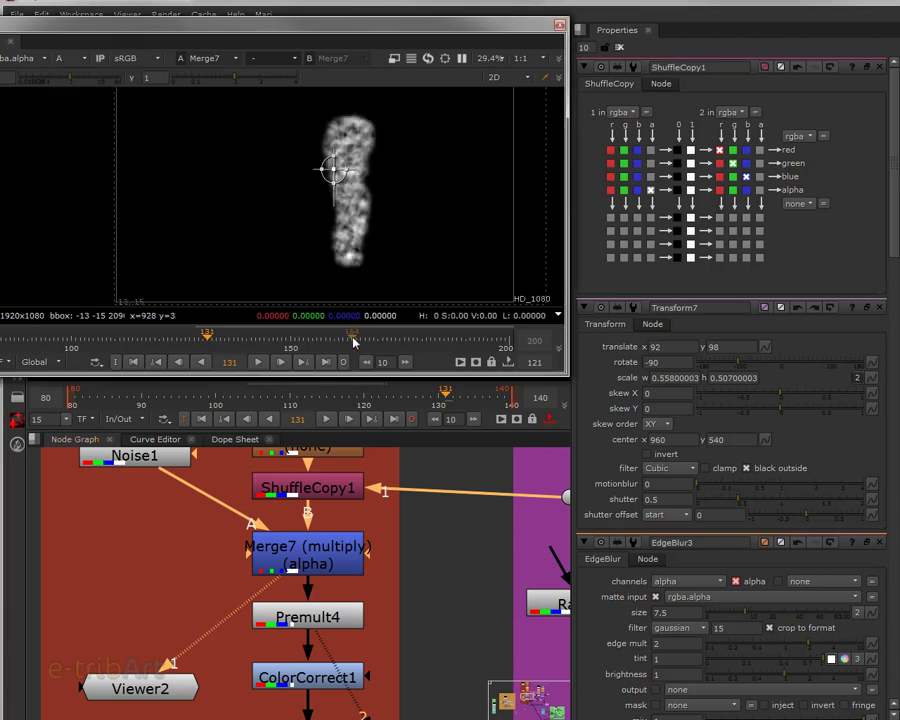
left_click(283, 561)
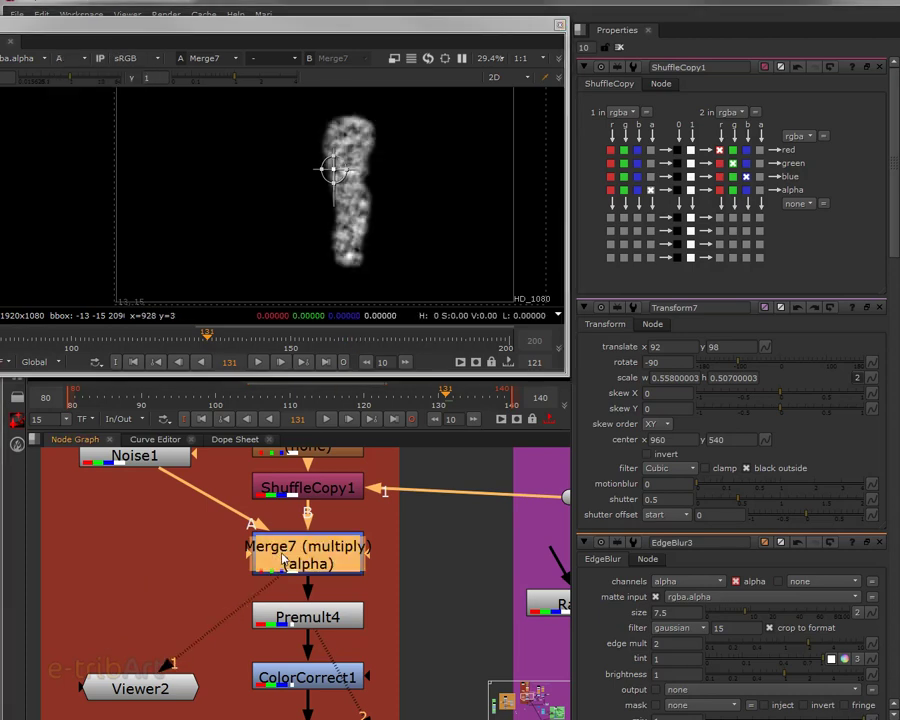
Disable Merge7 to view the alpha matte without noise, then check Noise1's connection and find the Noise node among the Draw nodes
key("d")
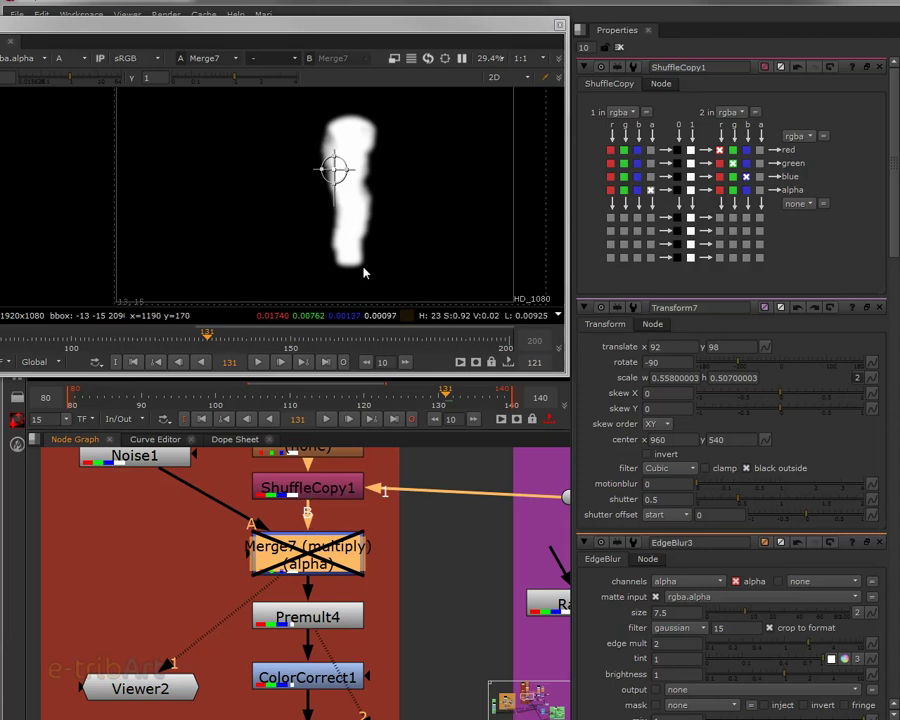
middle_click_drag(368, 488, 374, 512)
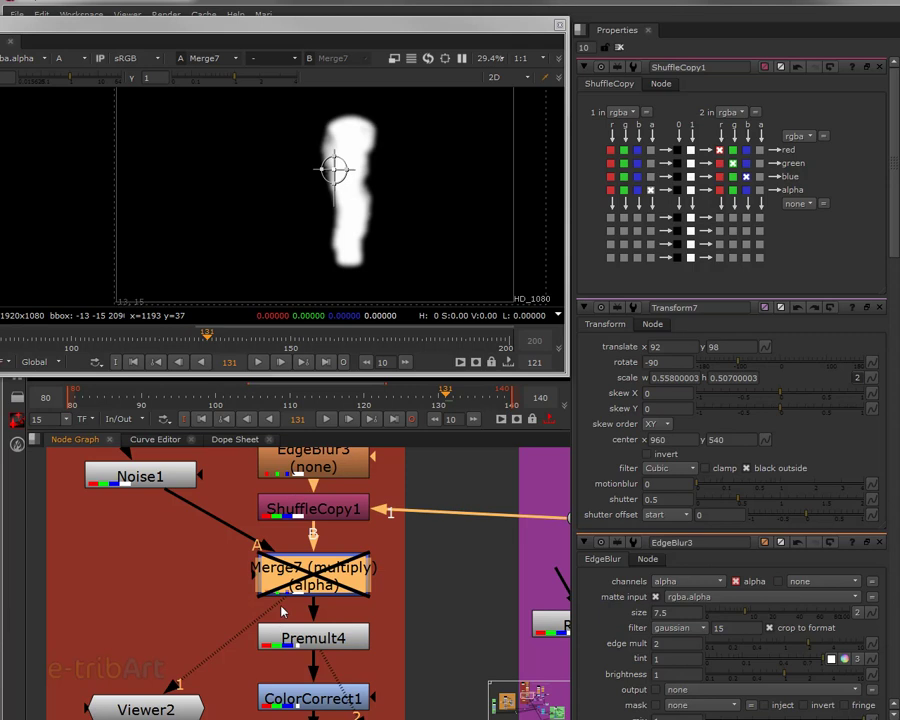
left_click(164, 484)
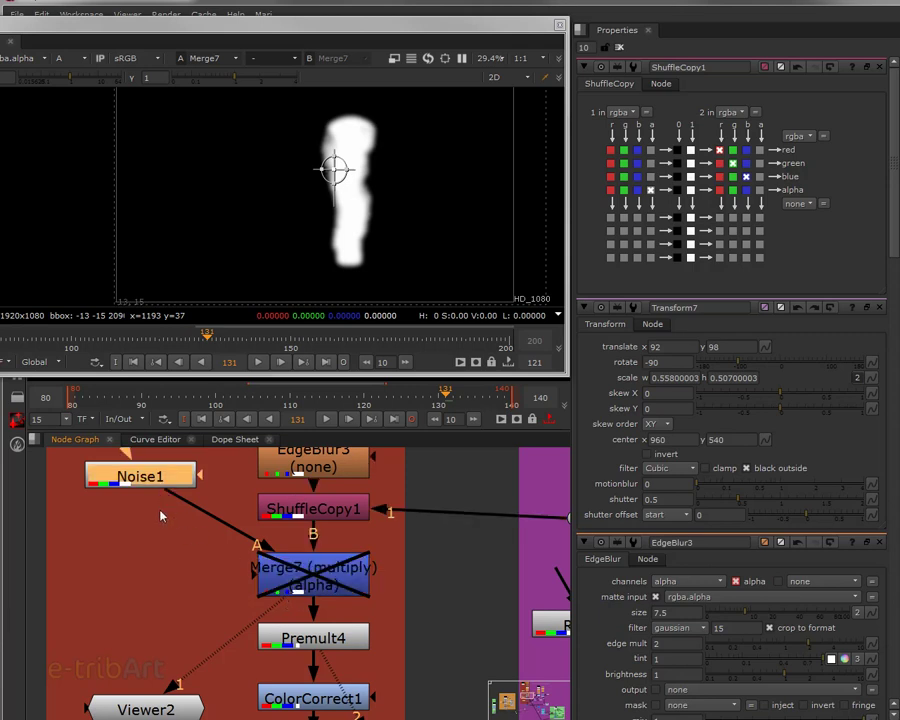
middle_click_drag(164, 510, 172, 537)
left_click_drag(163, 34, 318, 37)
left_click(18, 63)
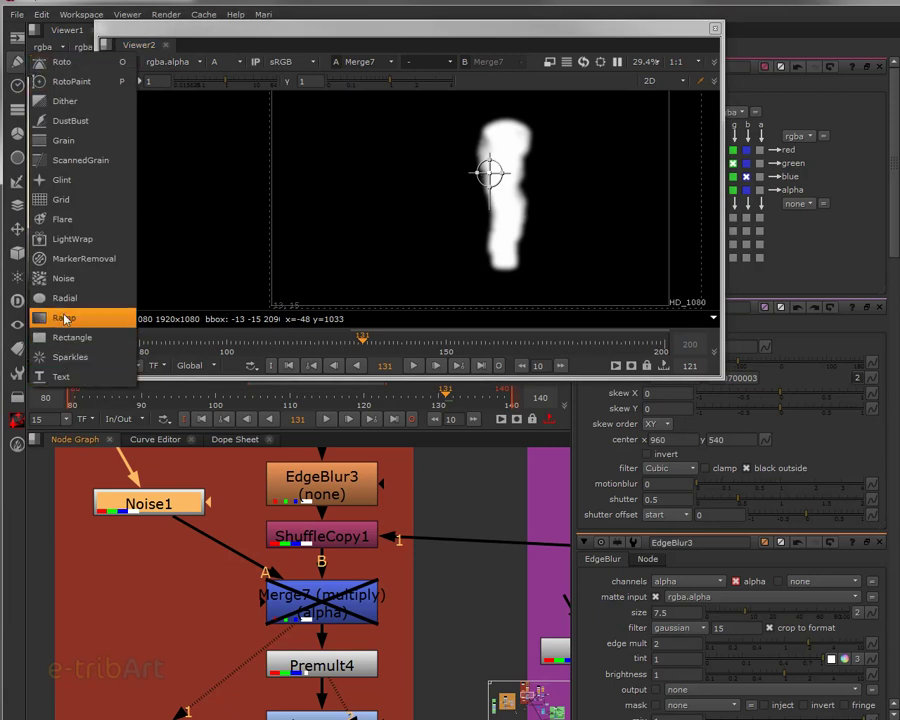
left_click(110, 540)
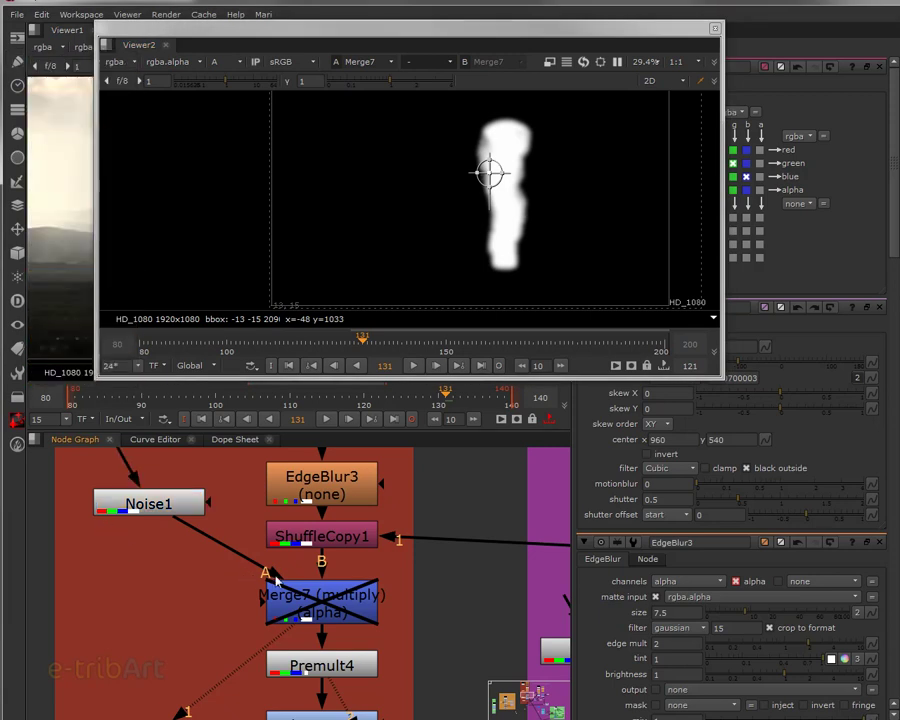
Narrow Viewer2 and reframe it on the matte, then open Merge7's settings and enable the node again
left_click(314, 610)
left_click_drag(419, 38, 321, 46)
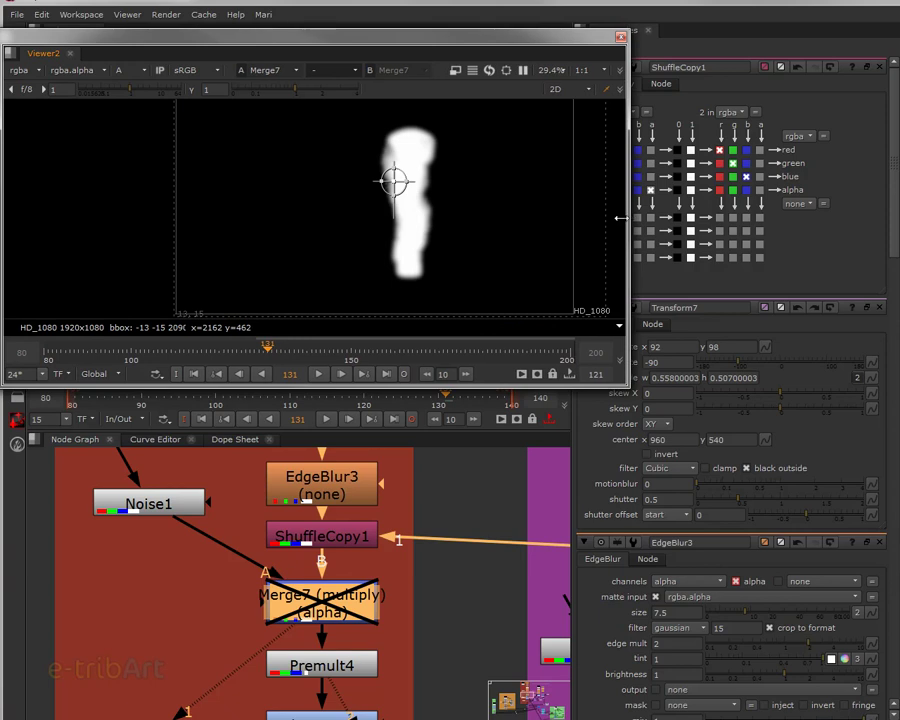
left_click_drag(626, 217, 443, 213)
scroll(198, 218, "down", 4)
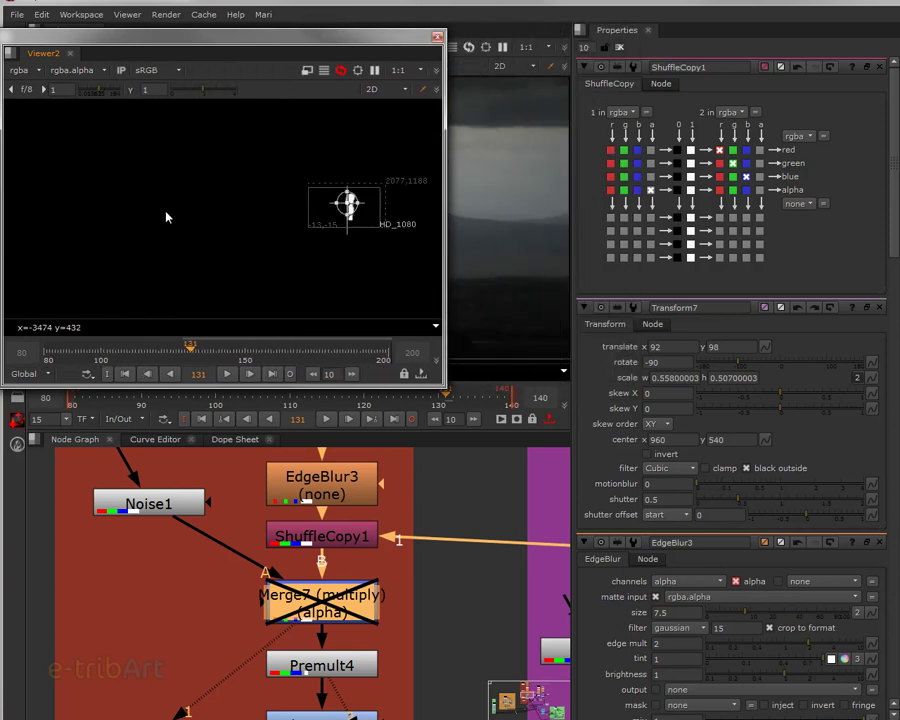
scroll(256, 210, "up", 4)
middle_click_drag(275, 230, 178, 210)
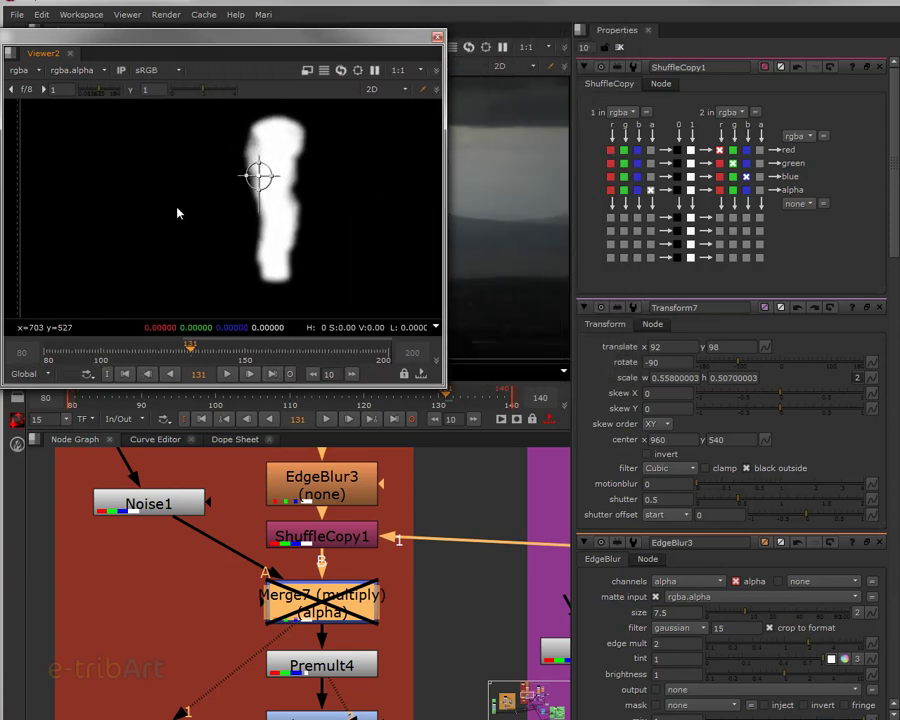
double_click(296, 604)
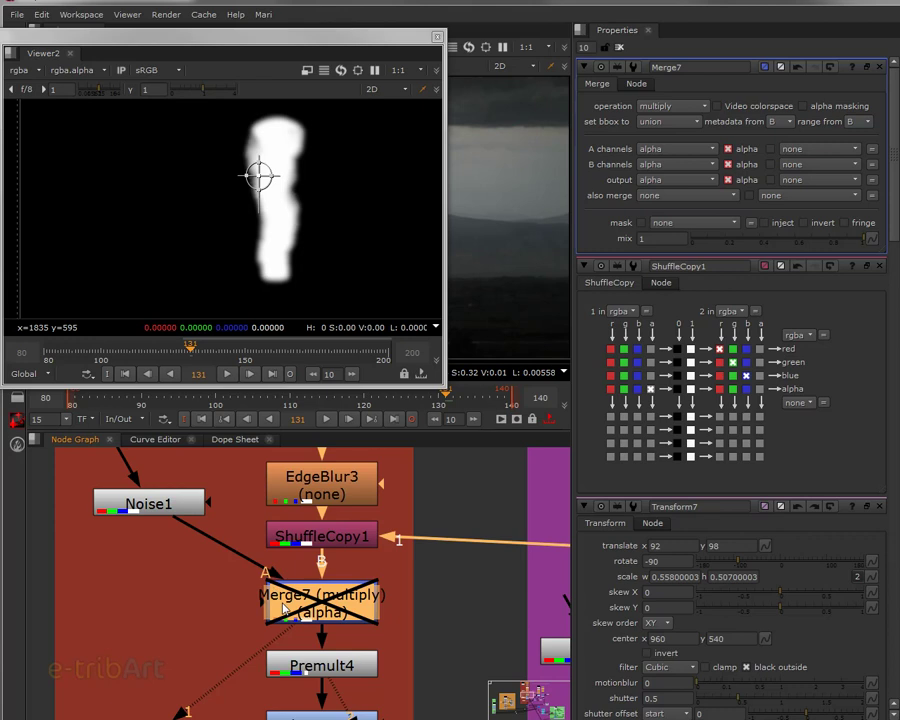
key("d")
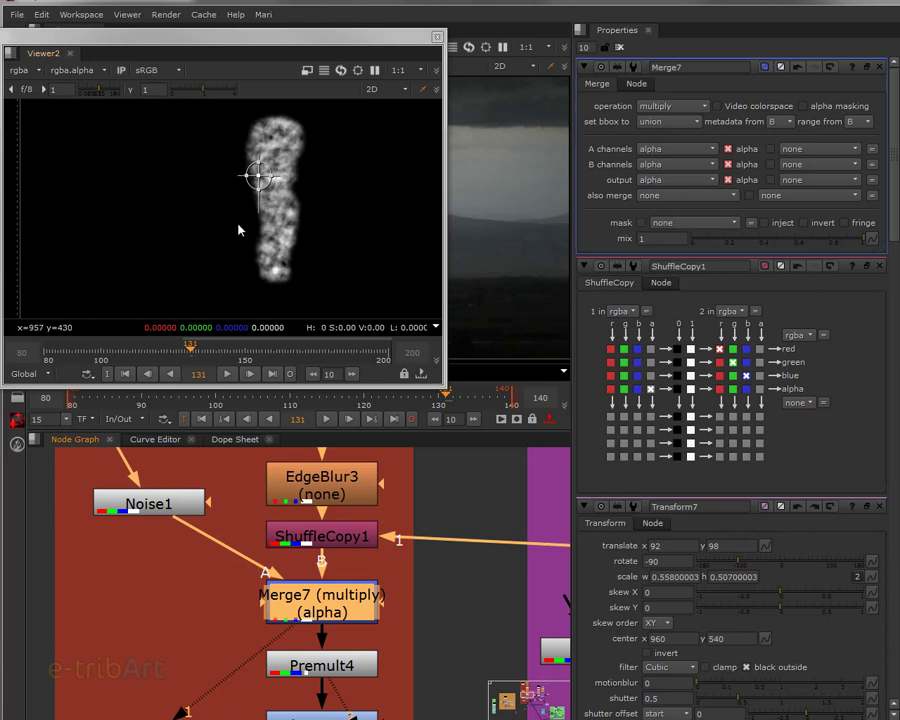
Toggle Premult4 off and on, and connect Viewer2 to Premult4 instead of Merge7
left_click(326, 668)
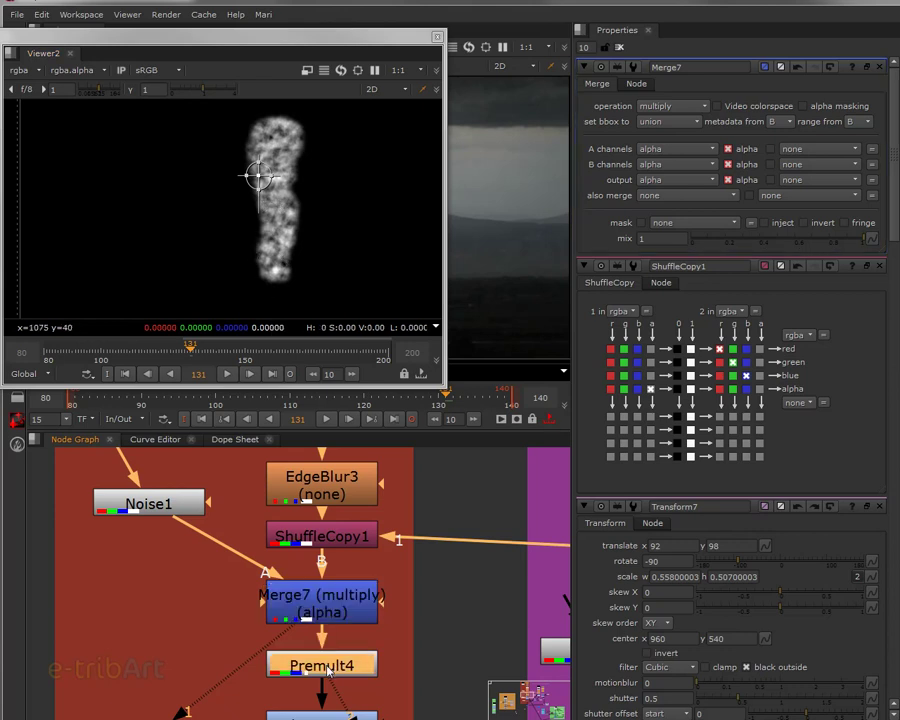
key("d")
key("d")
middle_click_drag(250, 680, 232, 605)
left_click_drag(230, 592, 285, 595)
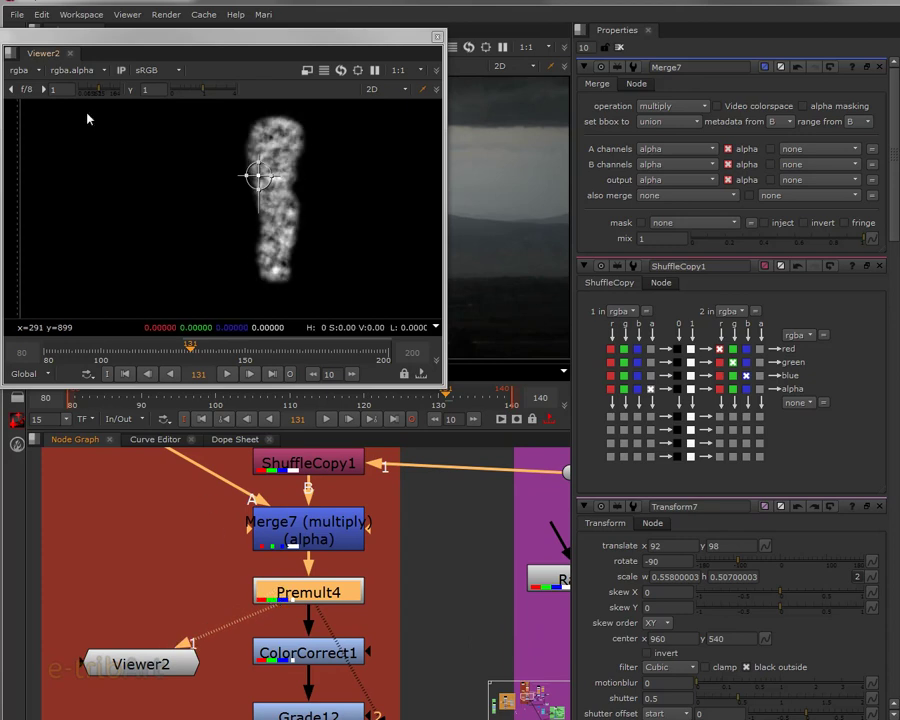
Widen the Viewer2 window and display RGB instead of alpha to inspect the premultiplied flame up close
left_click_drag(94, 36, 194, 33)
left_click(165, 67)
left_click(108, 60)
left_click_drag(97, 115, 33, 115)
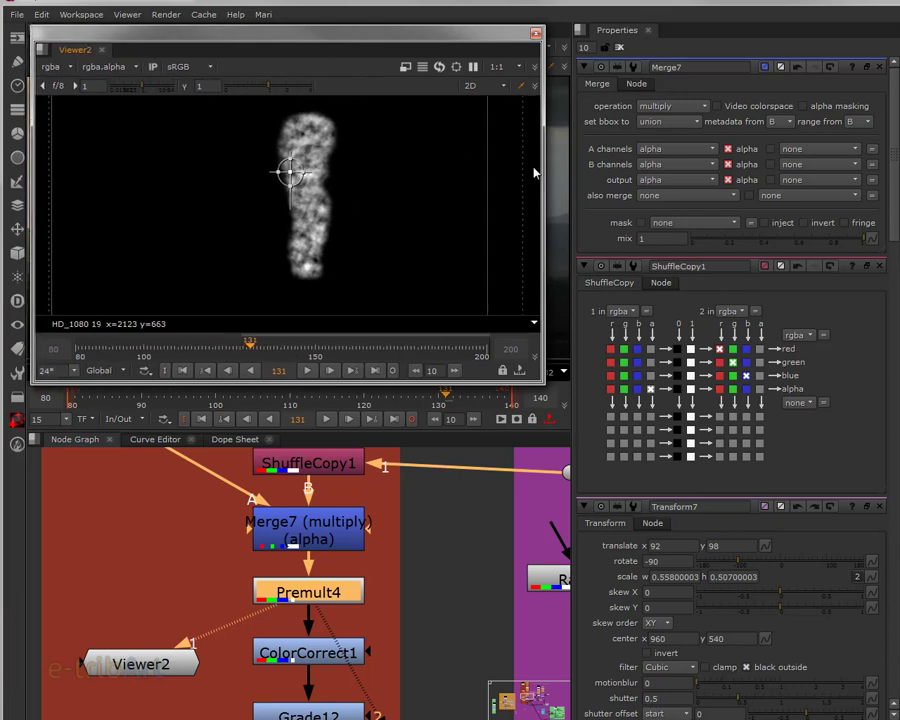
left_click_drag(541, 167, 664, 187)
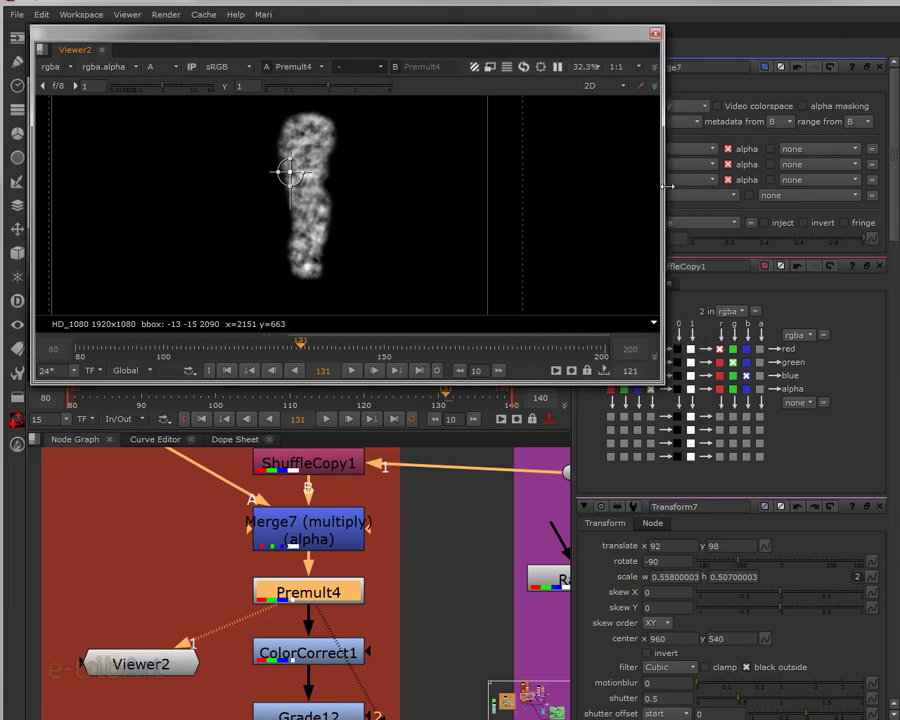
left_click(165, 67)
left_click(172, 82)
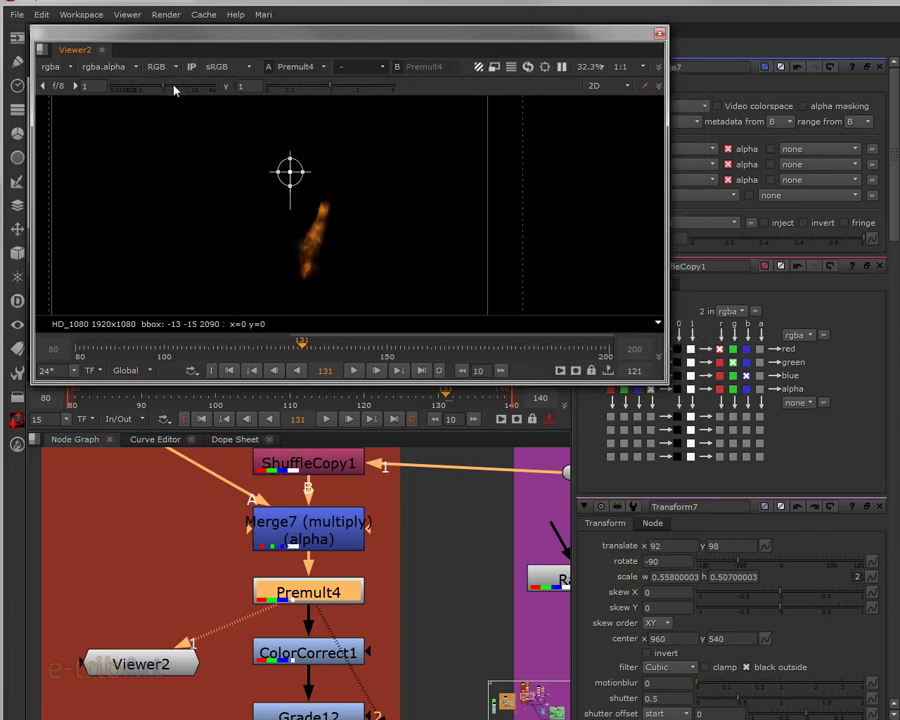
scroll(328, 262, "up", 5)
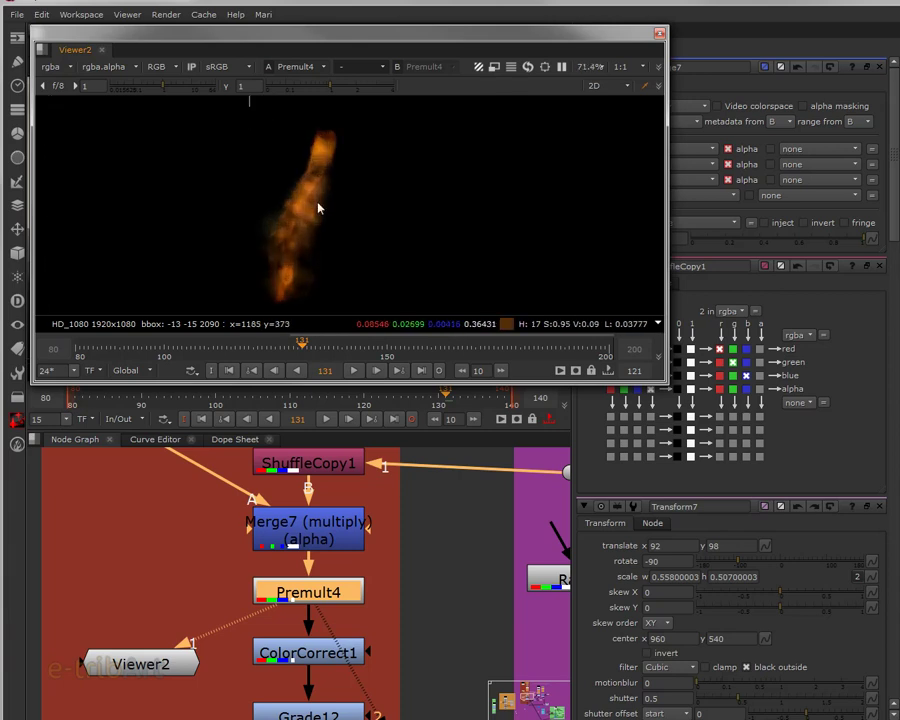
left_click_drag(666, 295, 588, 293)
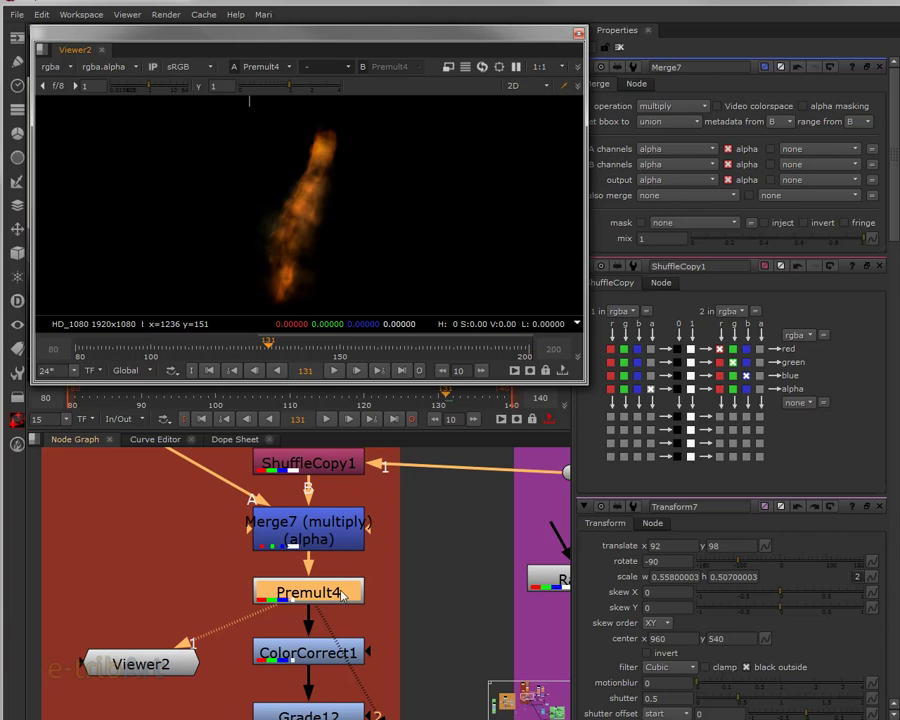
Open Noise1's settings and set its x/ysize to 36 while viewing the flame in Viewer2
middle_click_drag(204, 552, 220, 626)
left_click(150, 503)
left_click_drag(492, 40, 474, 42)
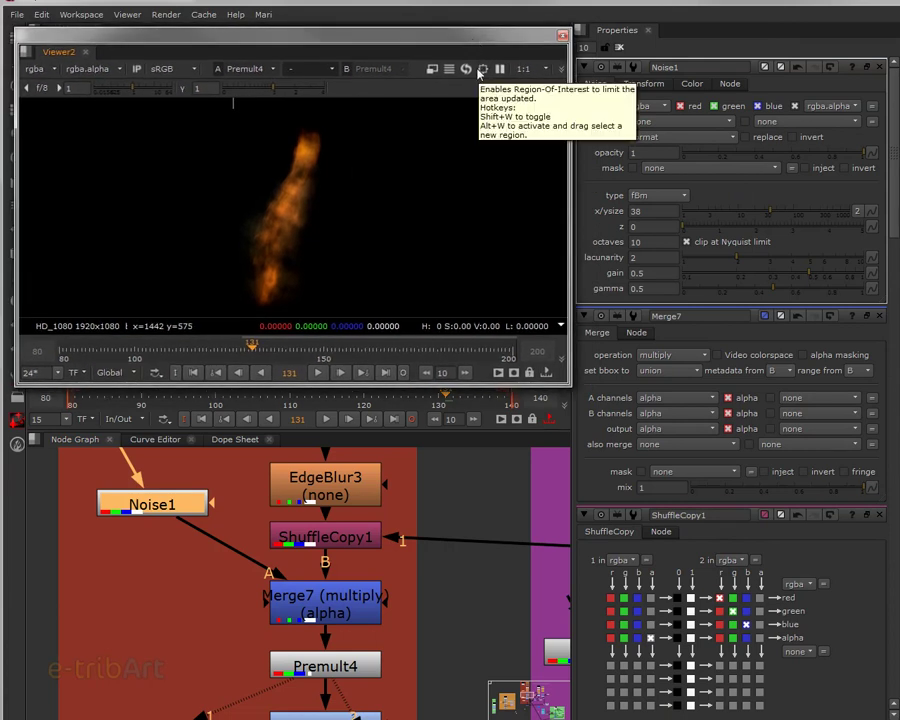
left_click(766, 214)
left_click(770, 215)
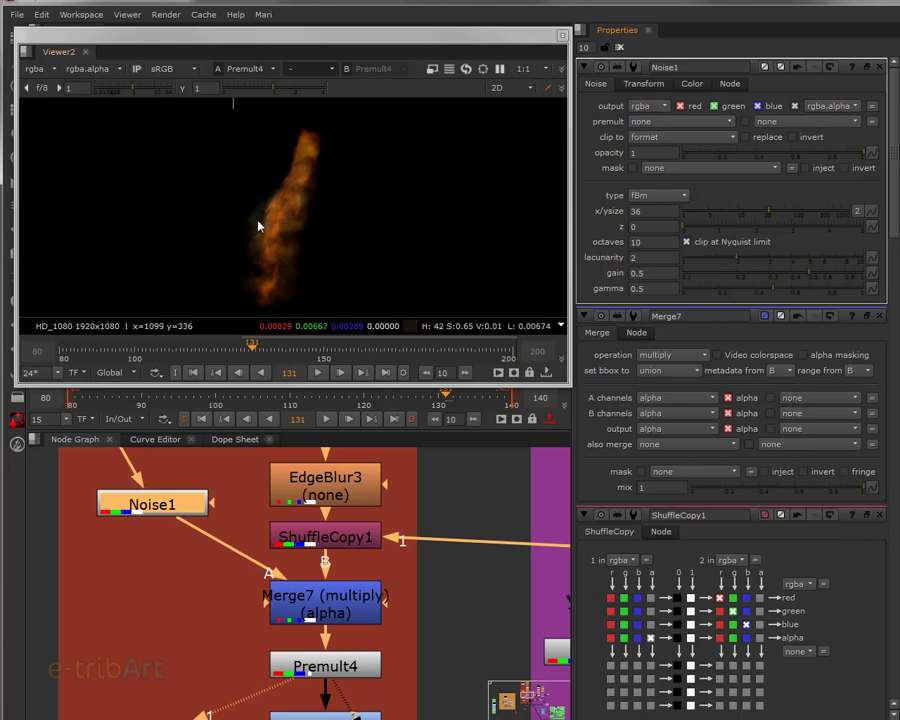
Move the floating Viewer2 window clear of the composite in Viewer1 and close it
scroll(196, 599, "down", 2)
middle_click_drag(196, 599, 163, 499)
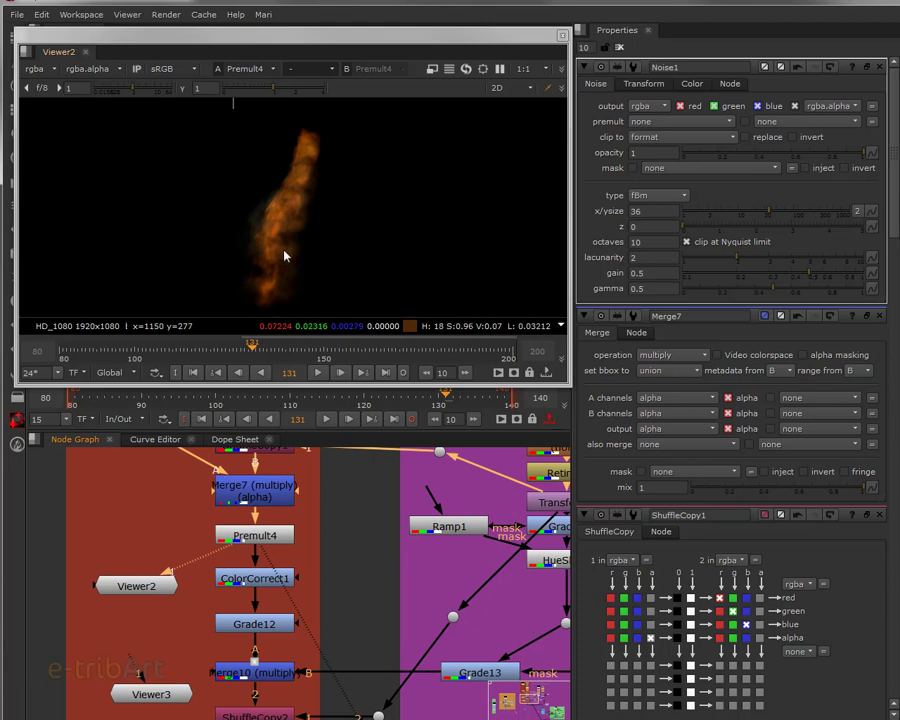
left_click_drag(301, 44, 899, 127)
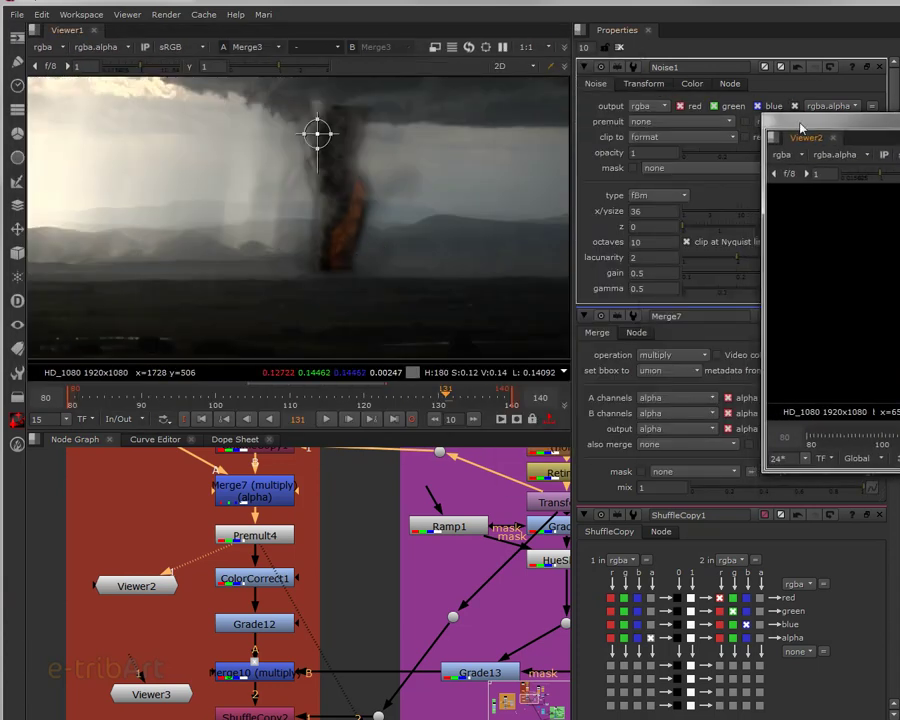
left_click(832, 137)
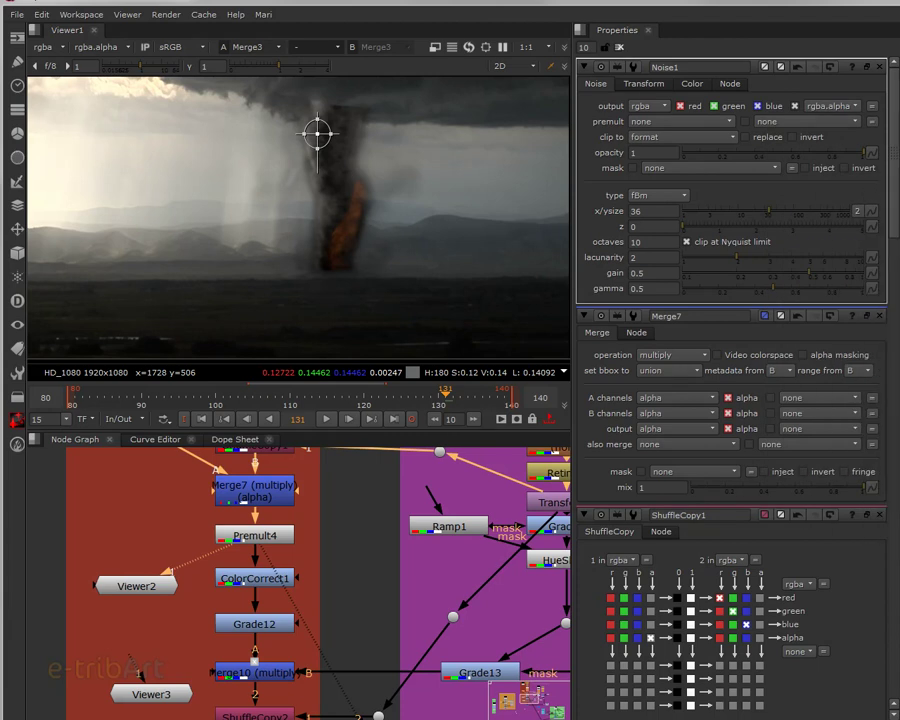
Move the Viewer2 node slightly down beside ColorCorrect1, and toggle Grade12 off and on to check its effect on the composite
left_click(255, 582)
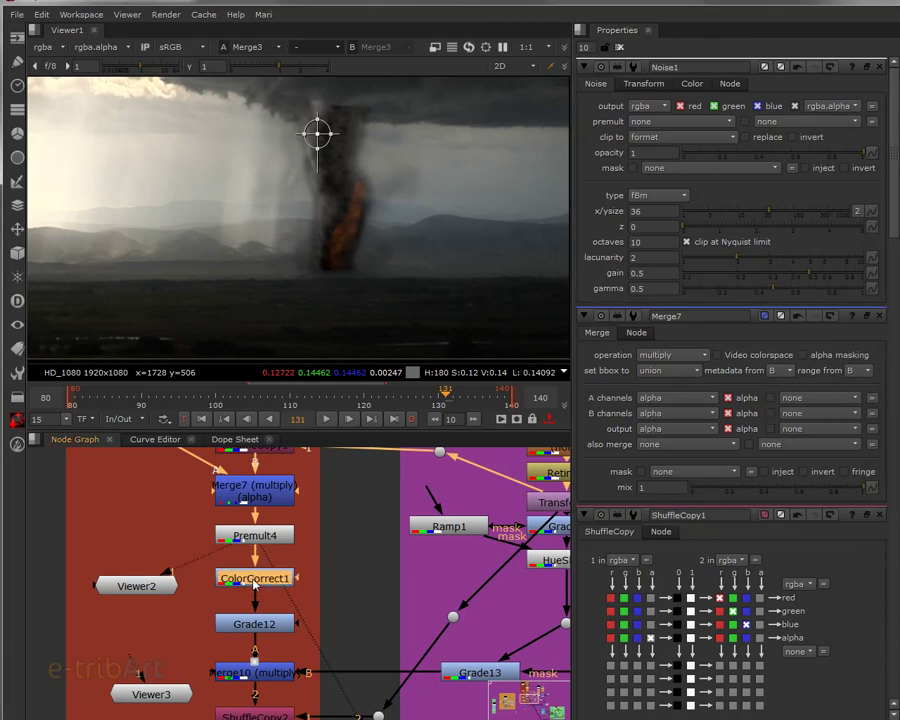
mouse_move(165, 588)
left_mouse_down()
mouse_move(172, 621)
mouse_move(172, 609)
left_mouse_up()
left_click(256, 583)
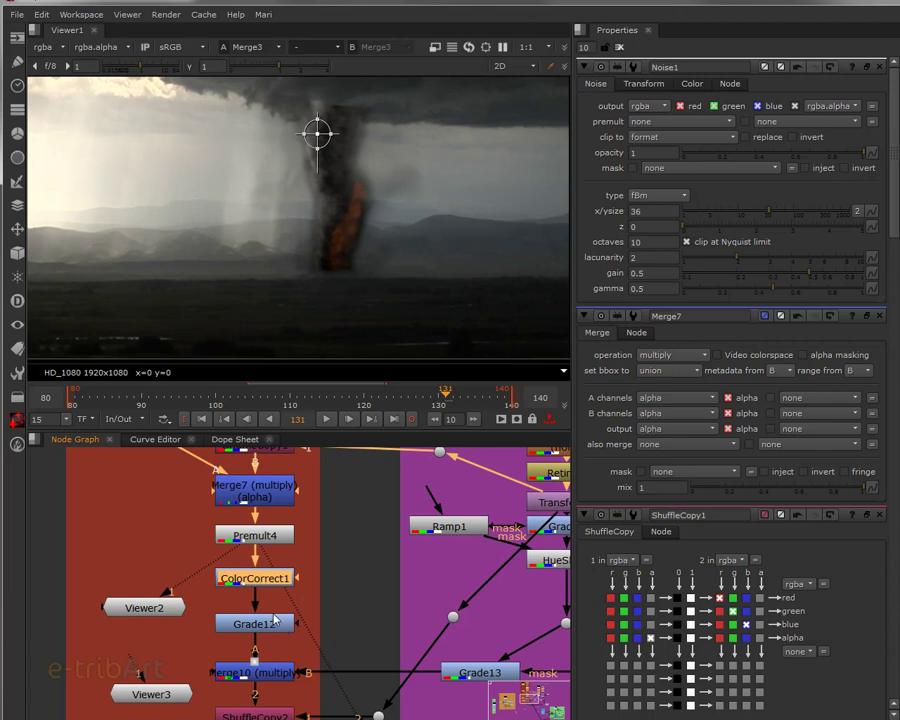
left_click(264, 627)
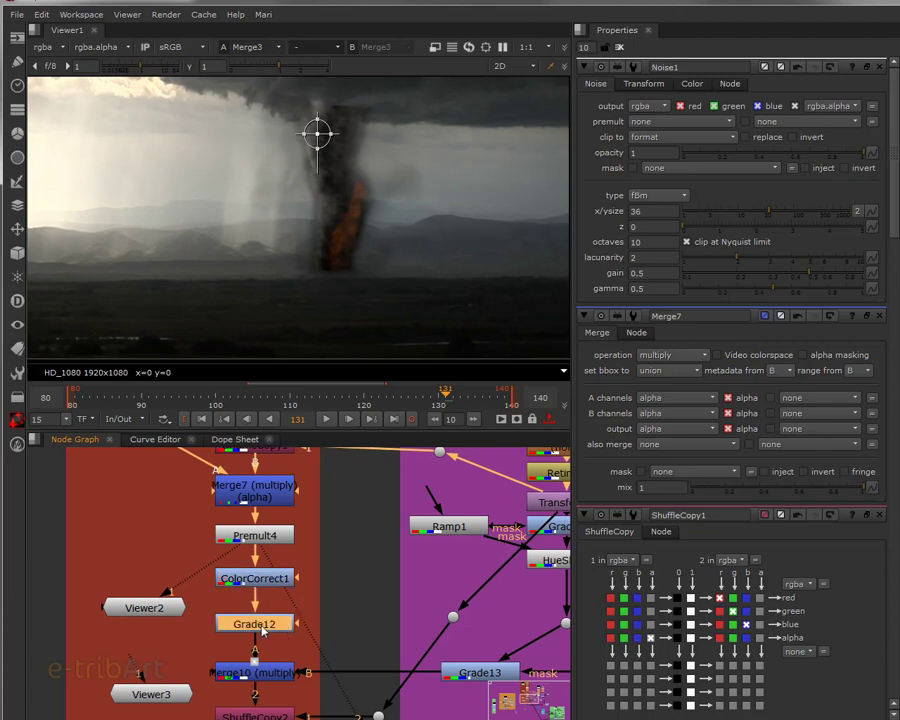
key("d")
key("d")
middle_click_drag(264, 636, 255, 544)
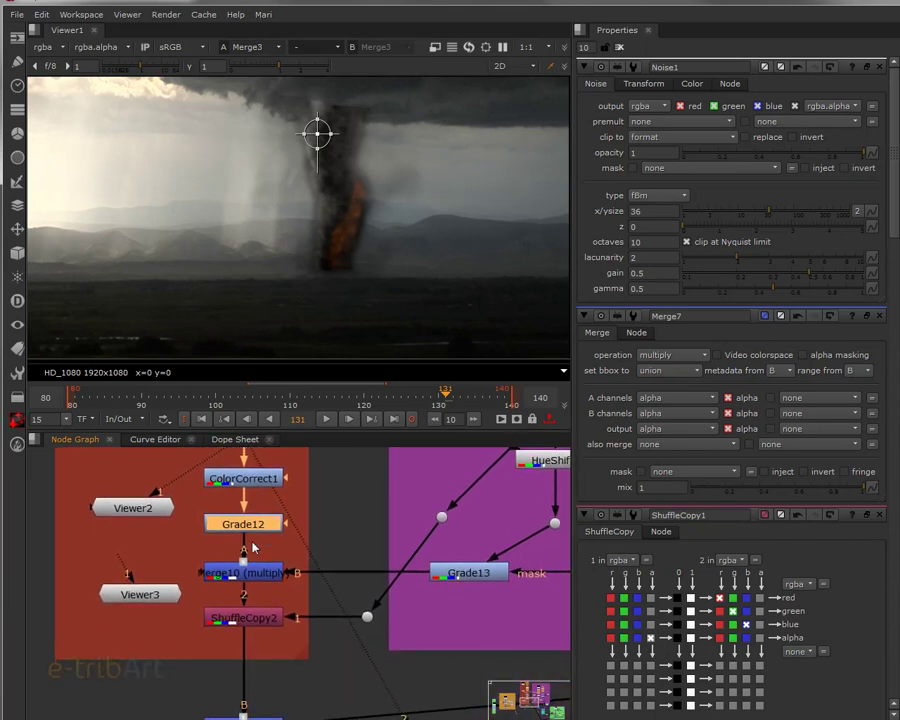
Toggle Merge10 off and on to compare, then open its settings and set the multiply mix to 0.51
left_click(250, 576)
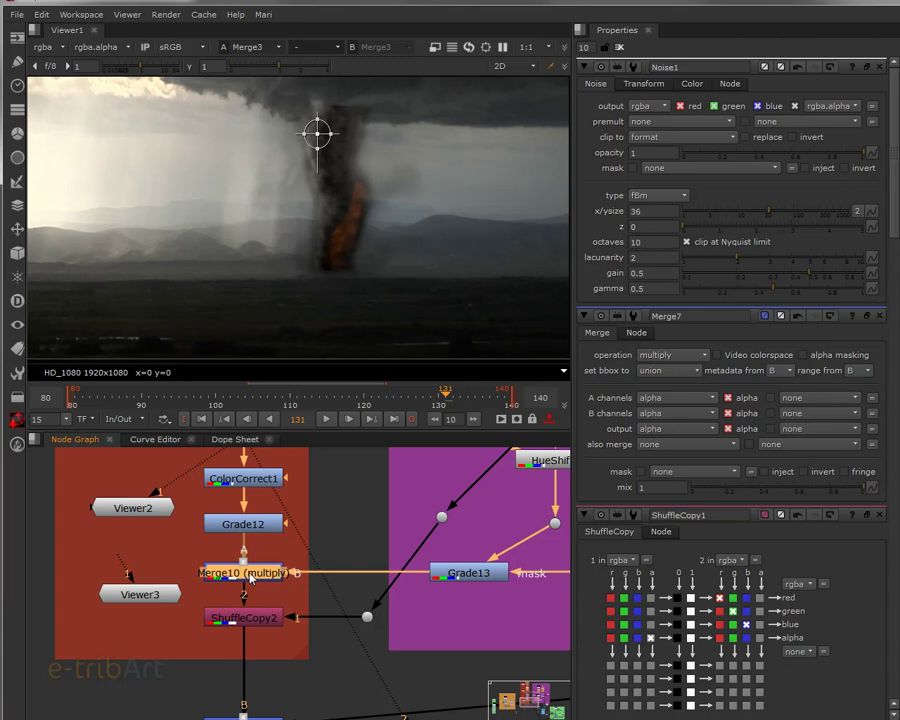
key("d")
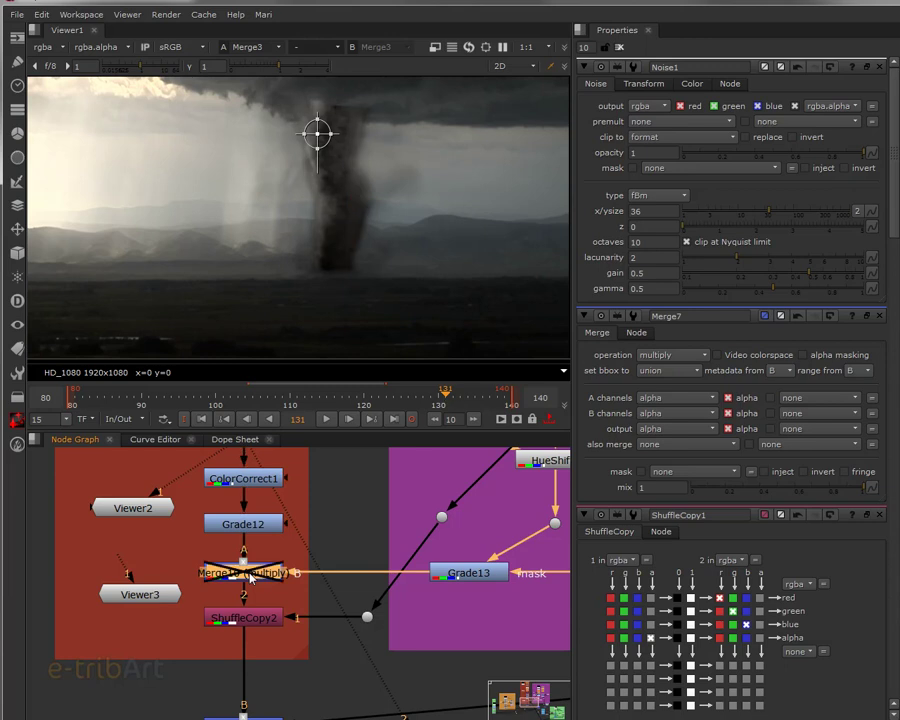
key("d")
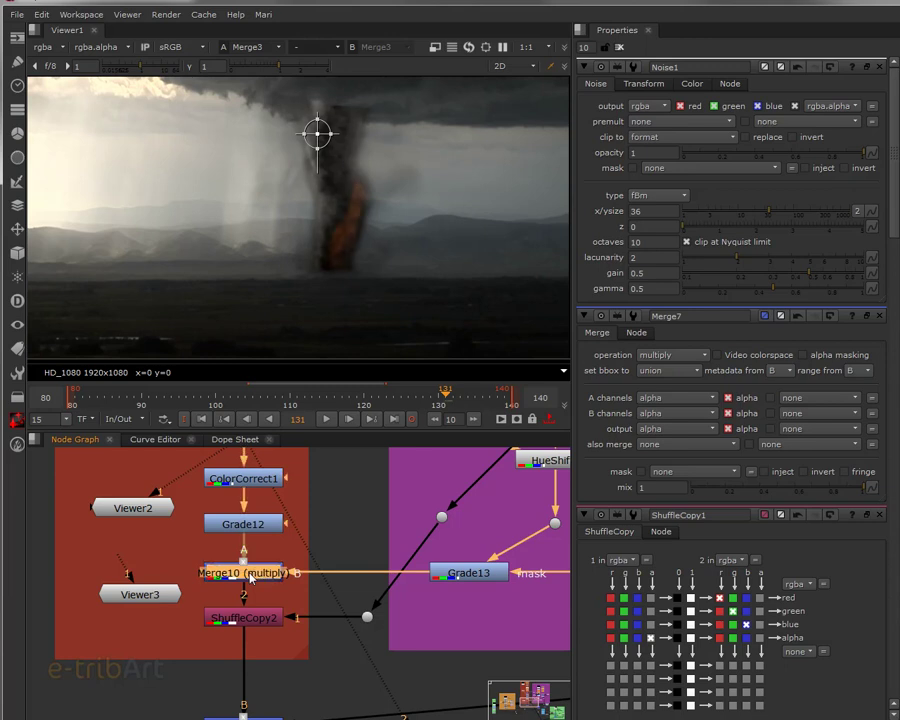
double_click(251, 578)
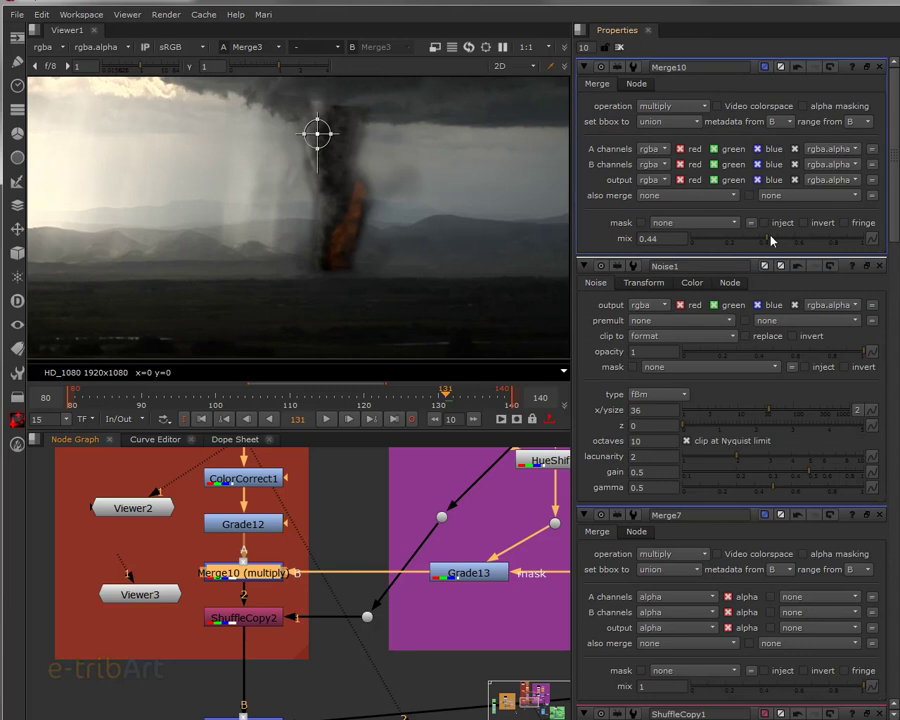
mouse_move(769, 249)
left_mouse_down()
mouse_move(850, 243)
mouse_move(752, 258)
mouse_move(781, 261)
left_mouse_up()
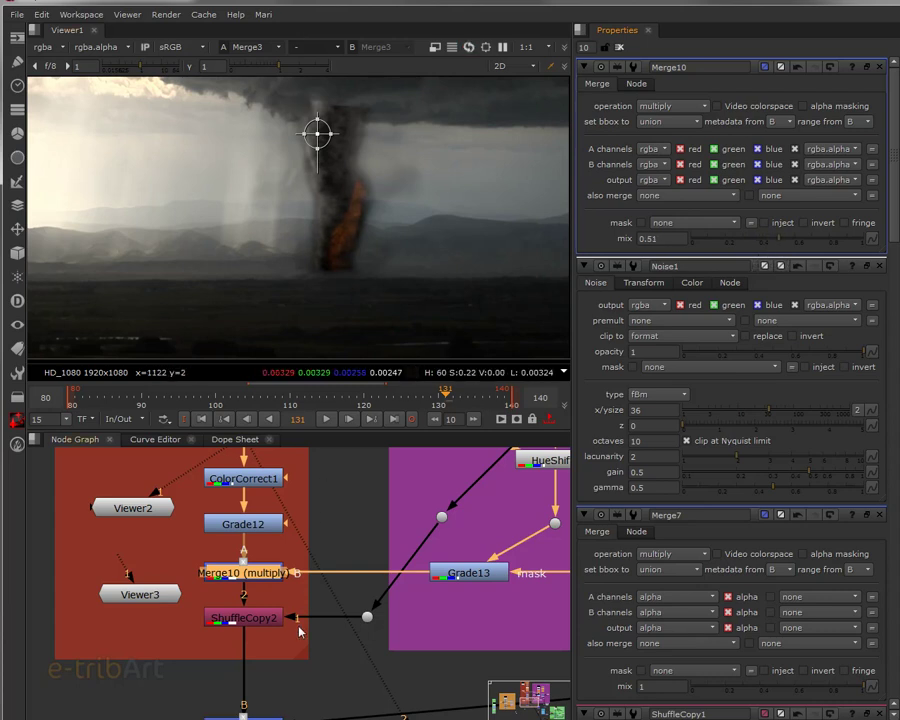
Trace the flame branch from ShuffleCopy2 down to the Merge12 screen node
middle_click_drag(284, 619, 280, 590)
left_click(277, 592)
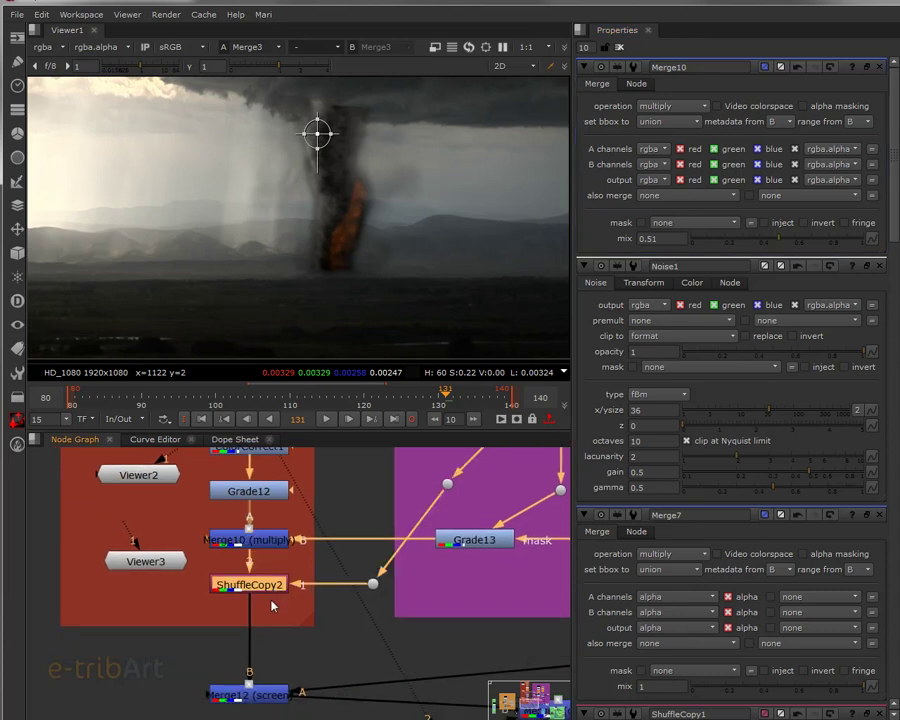
scroll(272, 605, "down", 2)
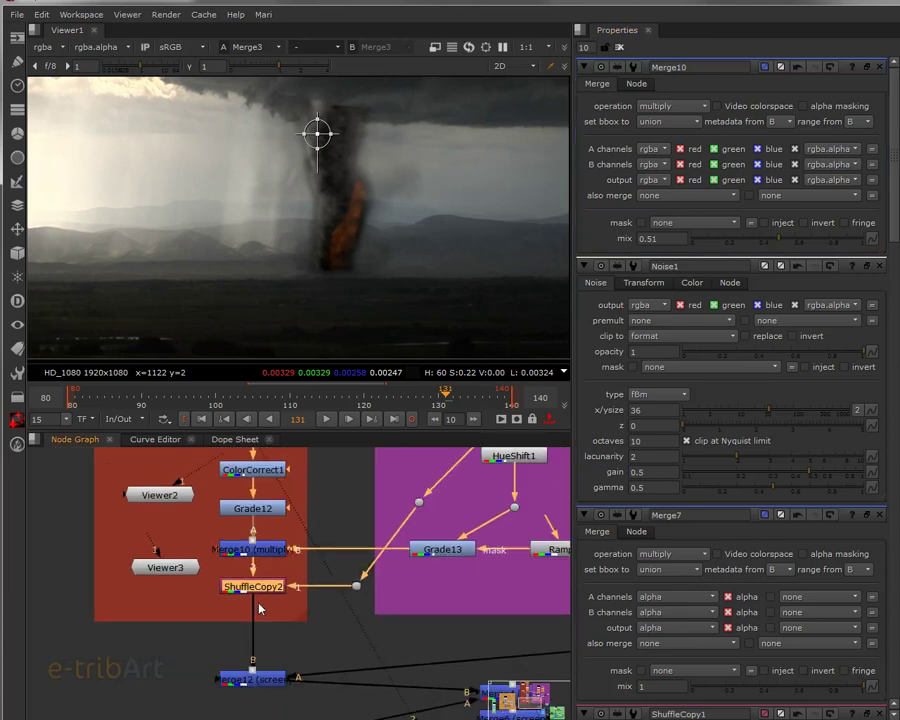
left_click(251, 681)
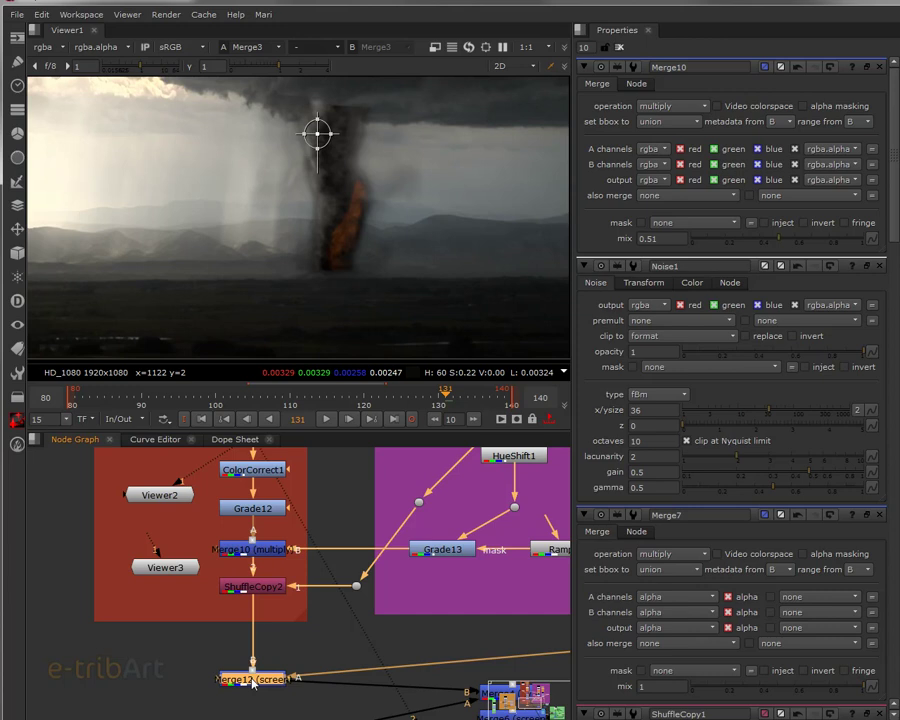
key("1")
left_click(252, 681)
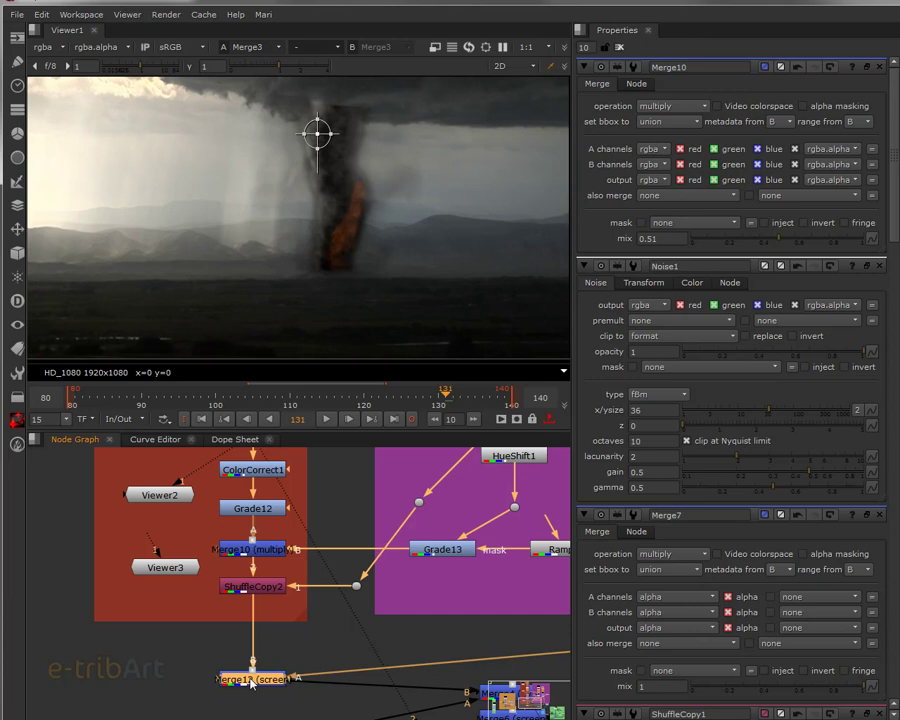
Select Merge10 and the Merge12 screen node in turn to examine the branches feeding them
scroll(338, 567, "down", 2)
middle_click_drag(289, 598, 246, 606)
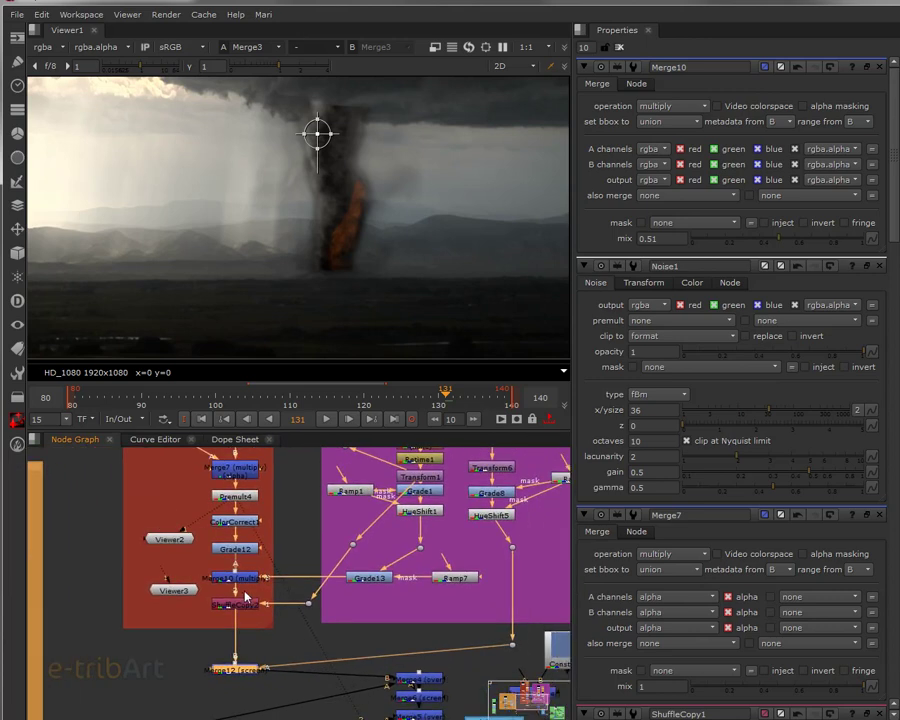
left_click(248, 584)
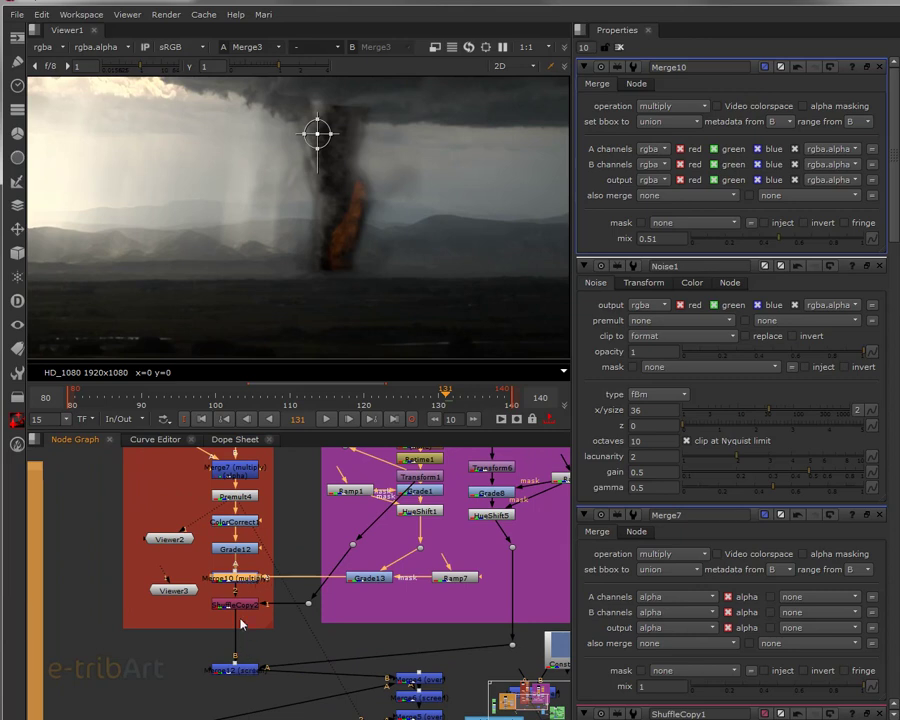
left_click(240, 670)
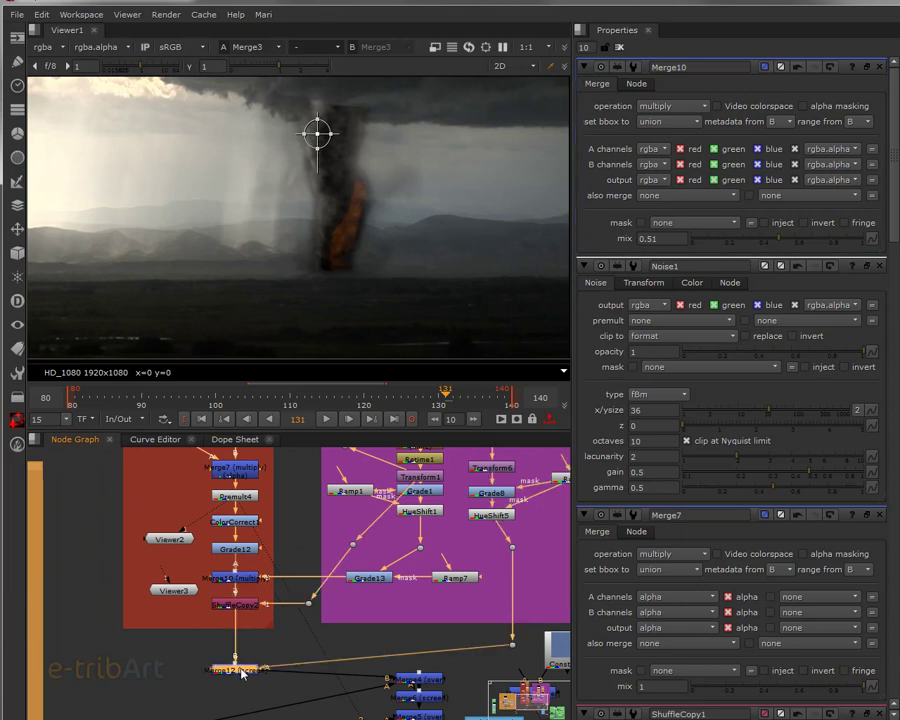
scroll(420, 610, "down", 3)
Select the second tornado chain from TimeOffset2 to HueShift5 and trace it down to Merge12's A input
middle_click_drag(420, 601, 402, 582)
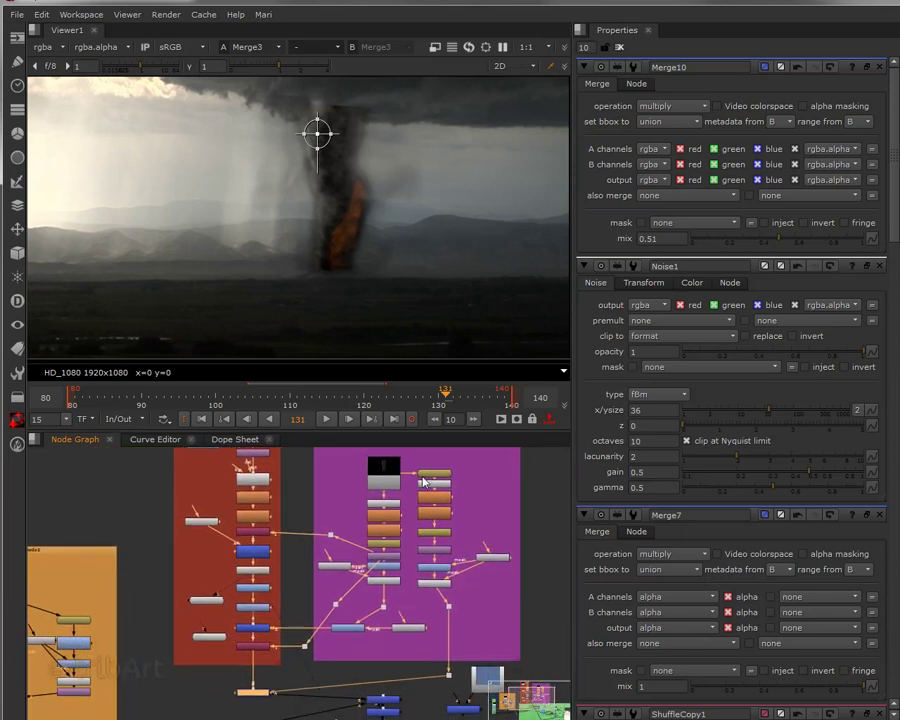
left_click_drag(405, 462, 460, 599)
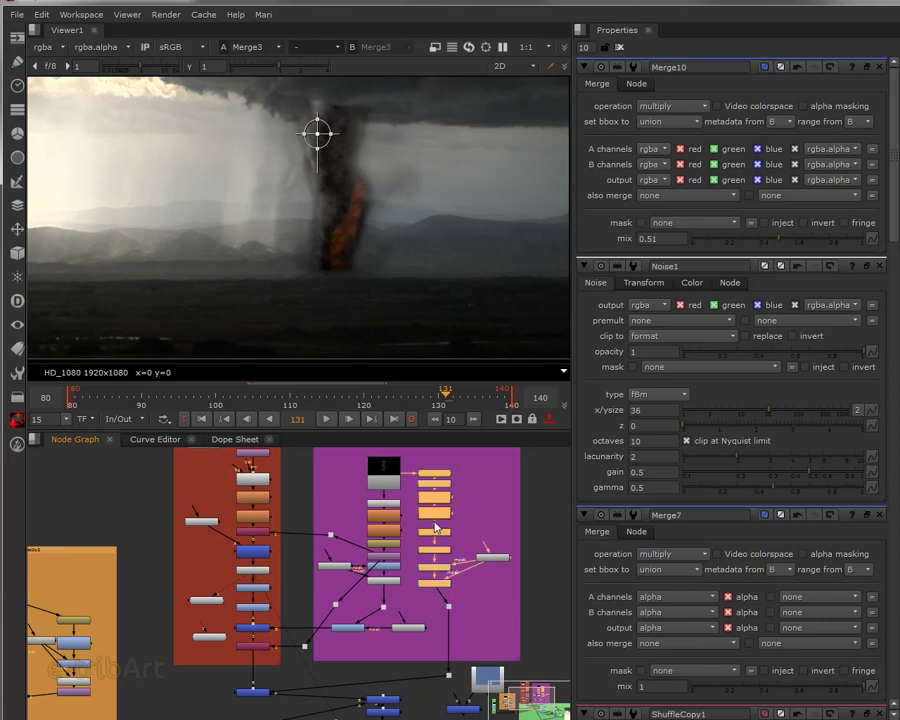
scroll(433, 500, "up", 4)
middle_click_drag(435, 508, 427, 625)
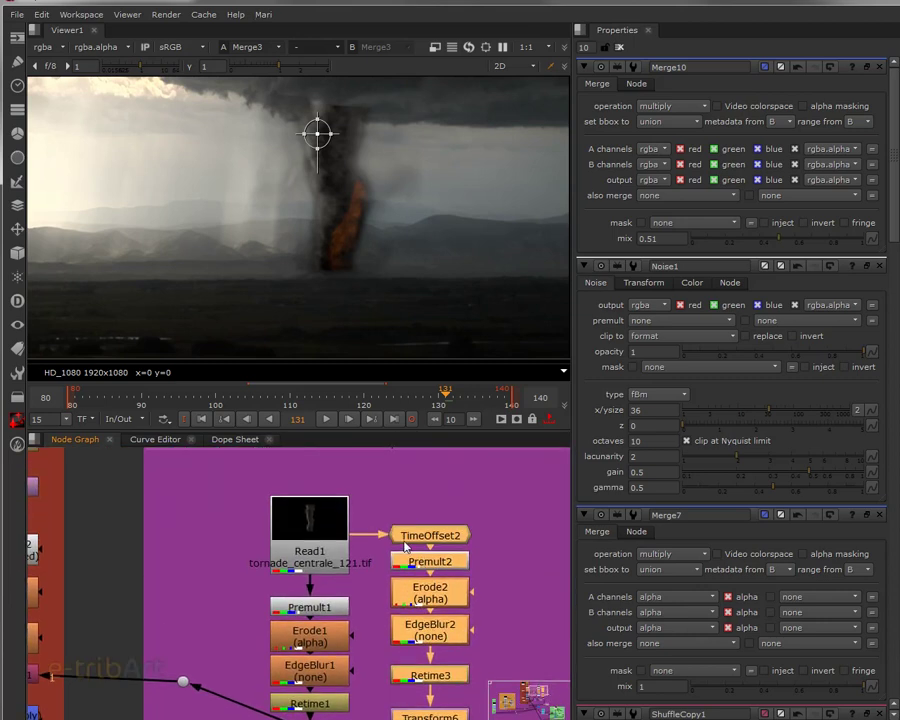
middle_click_drag(434, 627, 430, 548)
scroll(428, 570, "down", 3)
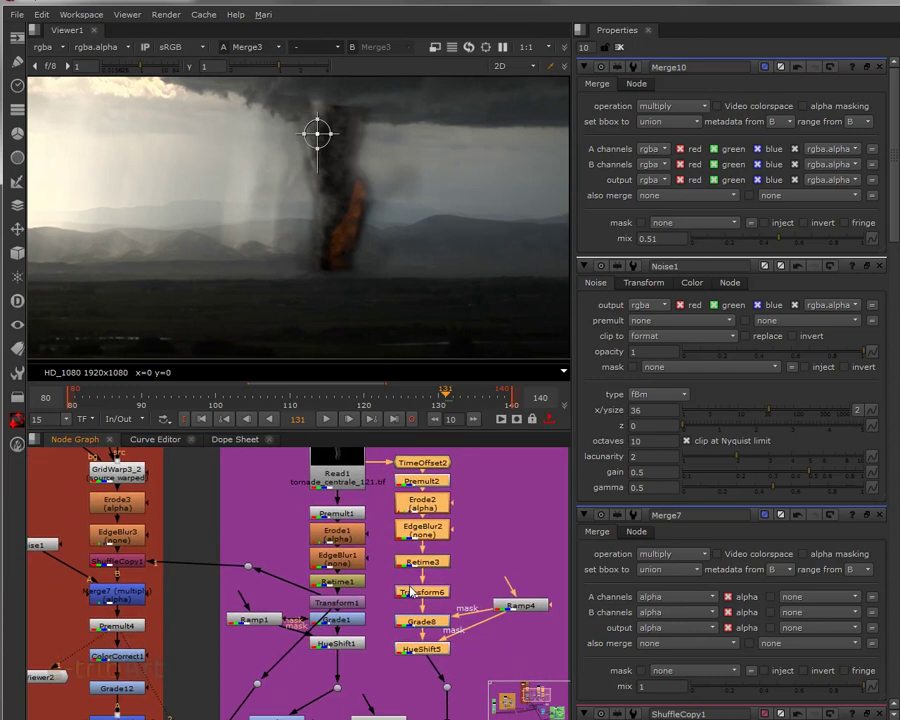
middle_click_drag(410, 590, 411, 546)
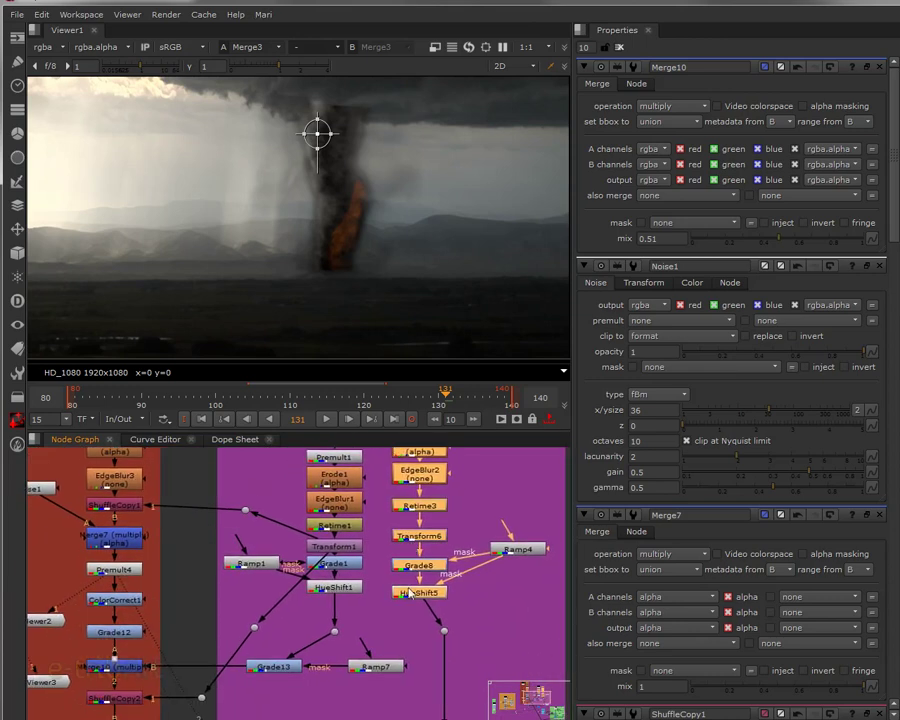
middle_click_drag(400, 602, 455, 516)
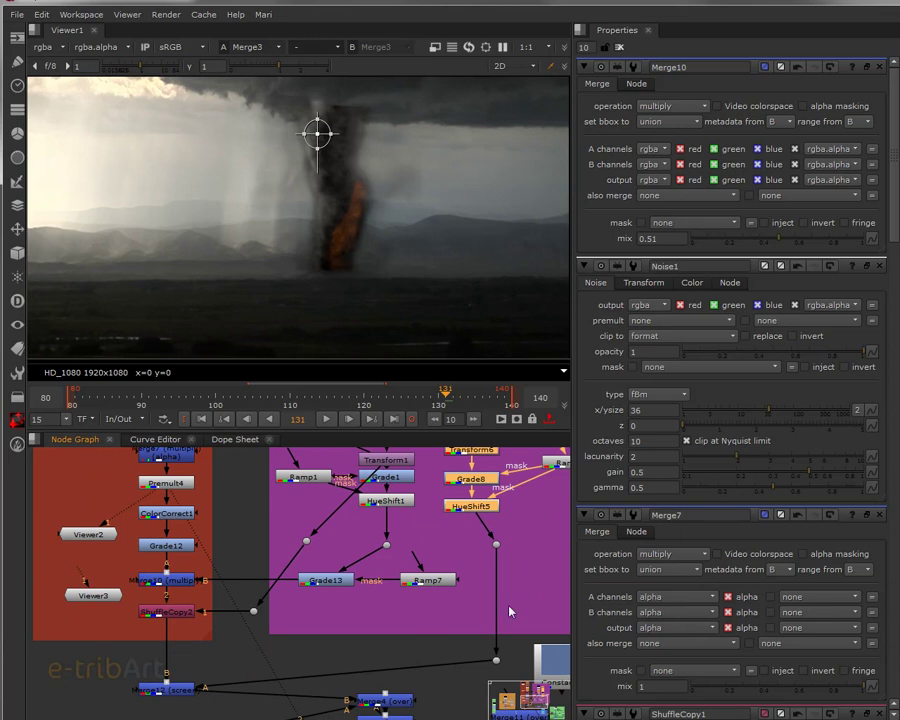
middle_click_drag(210, 686, 300, 650)
Move Merge12 slightly up toward ShuffleCopy2 and add a dot below it on its connection to Merge4
left_click(291, 655)
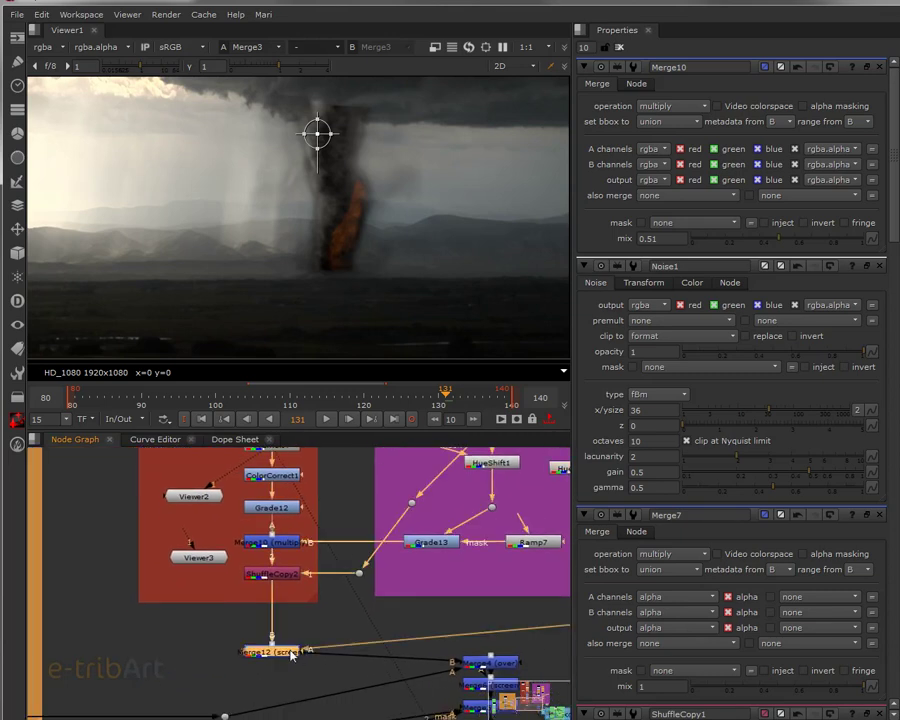
left_click_drag(289, 655, 289, 635)
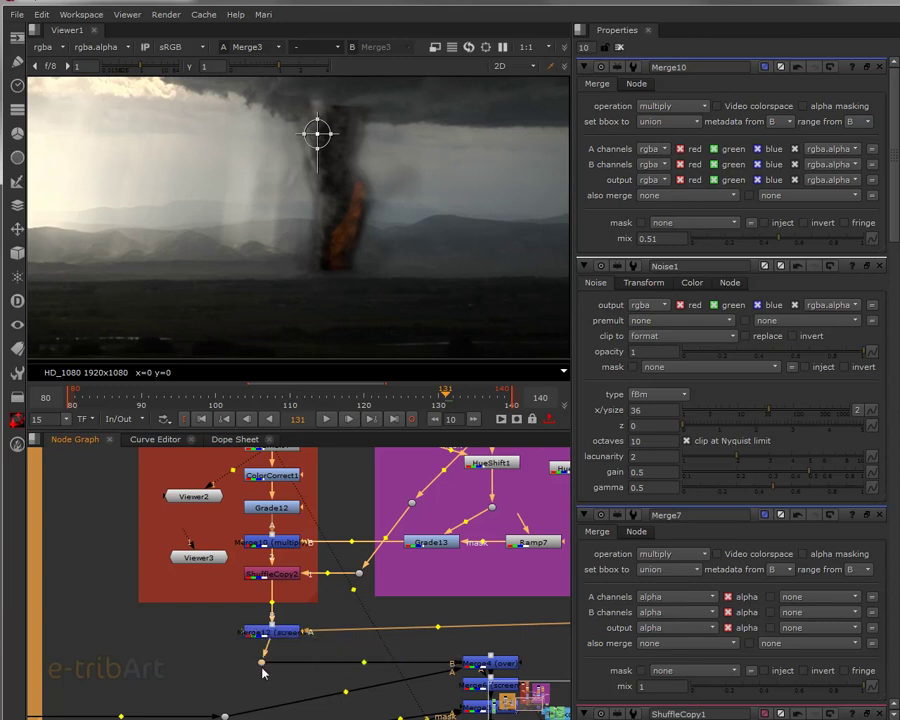
scroll(288, 652, "up", 2)
scroll(288, 652, "up", 1)
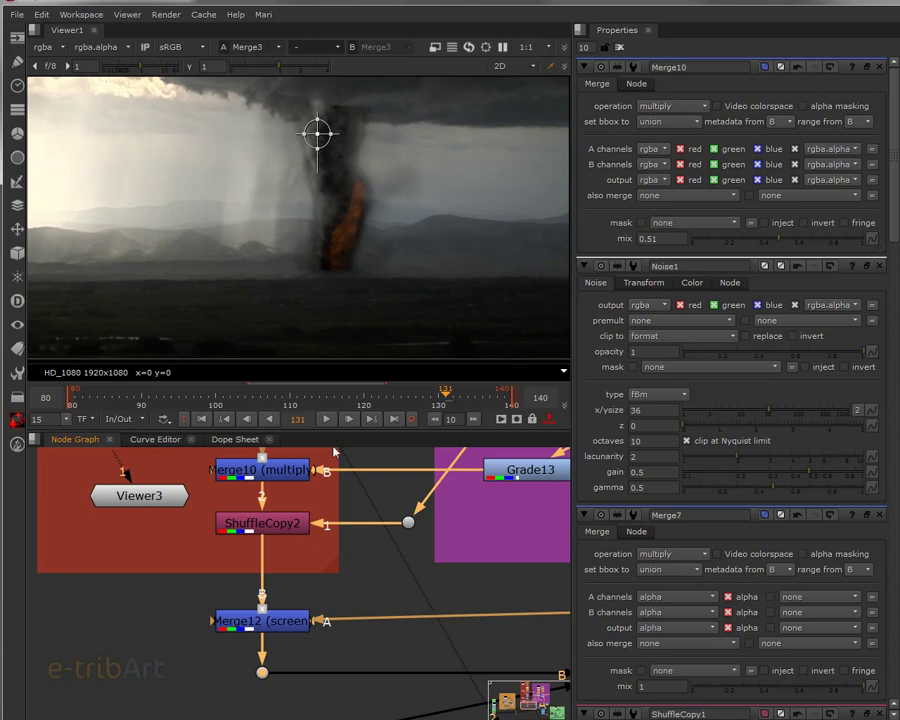
Open the Merge12 settings and set the screen mix to 0.85
left_click(286, 620)
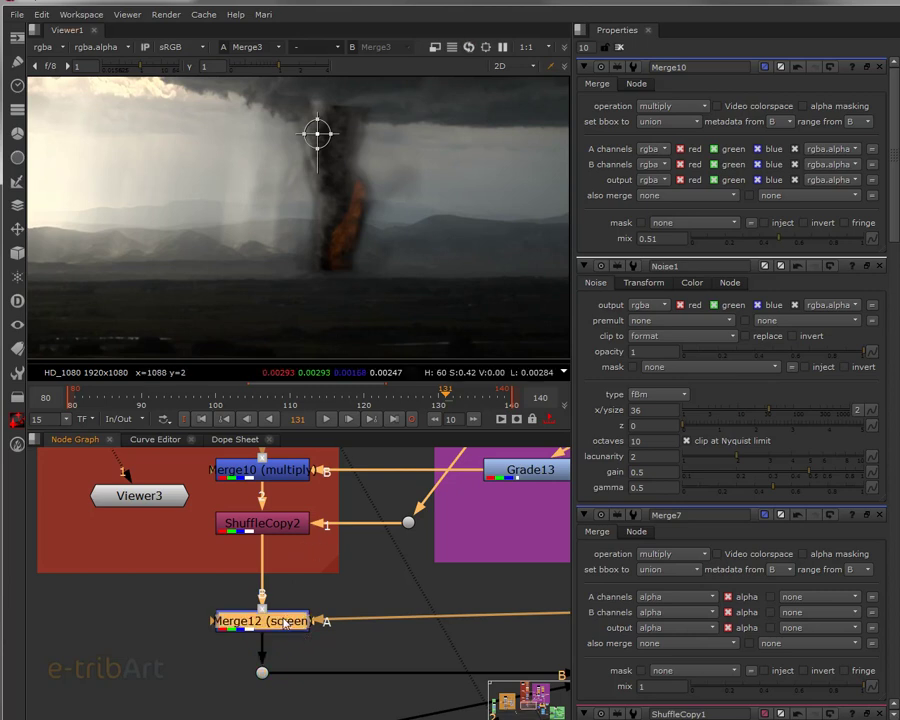
double_click(286, 621)
left_click_drag(818, 242, 843, 256)
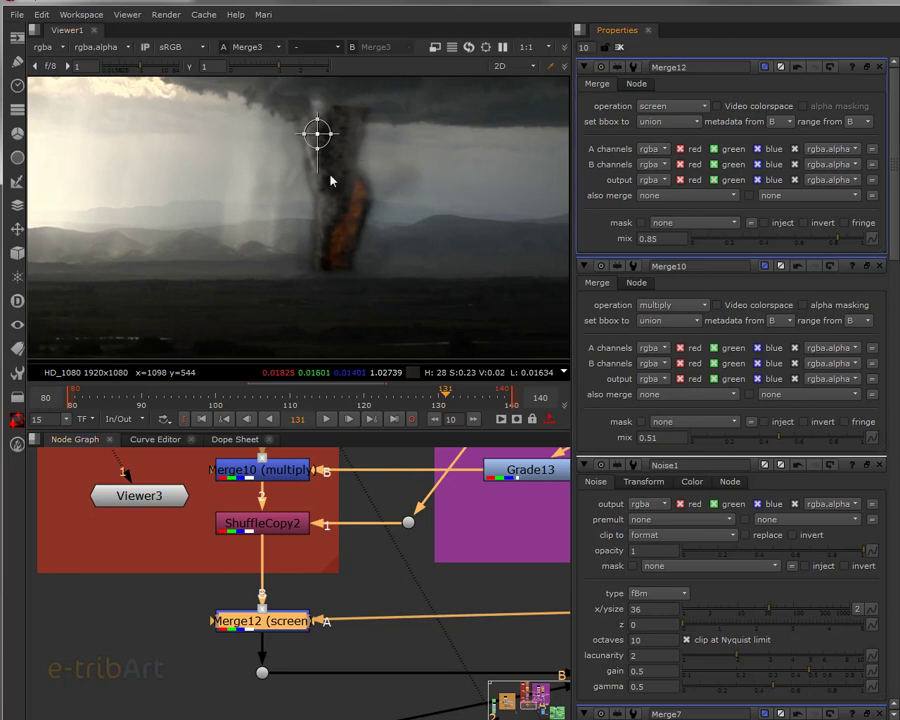
Open the ShuffleCopy2 settings to examine how the color and alpha channels are routed
middle_click_drag(285, 579, 289, 621)
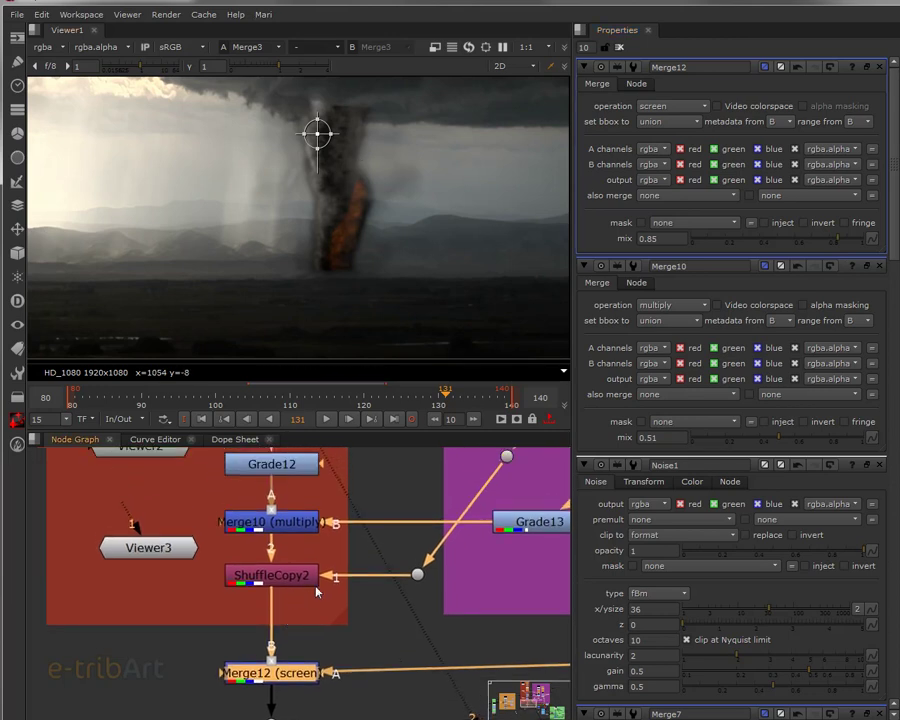
left_click(296, 584)
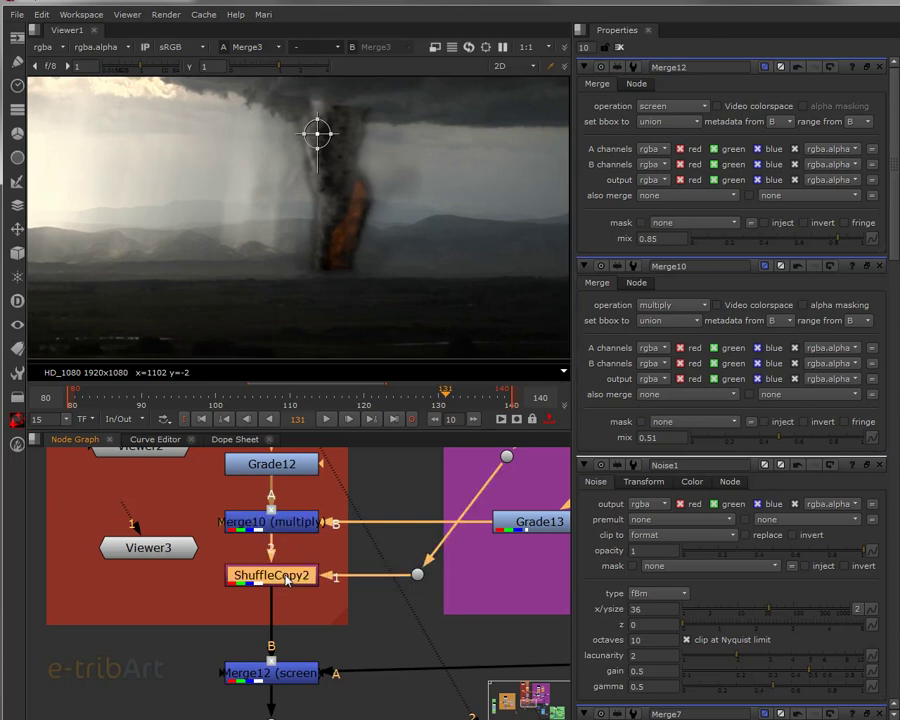
double_click(287, 580)
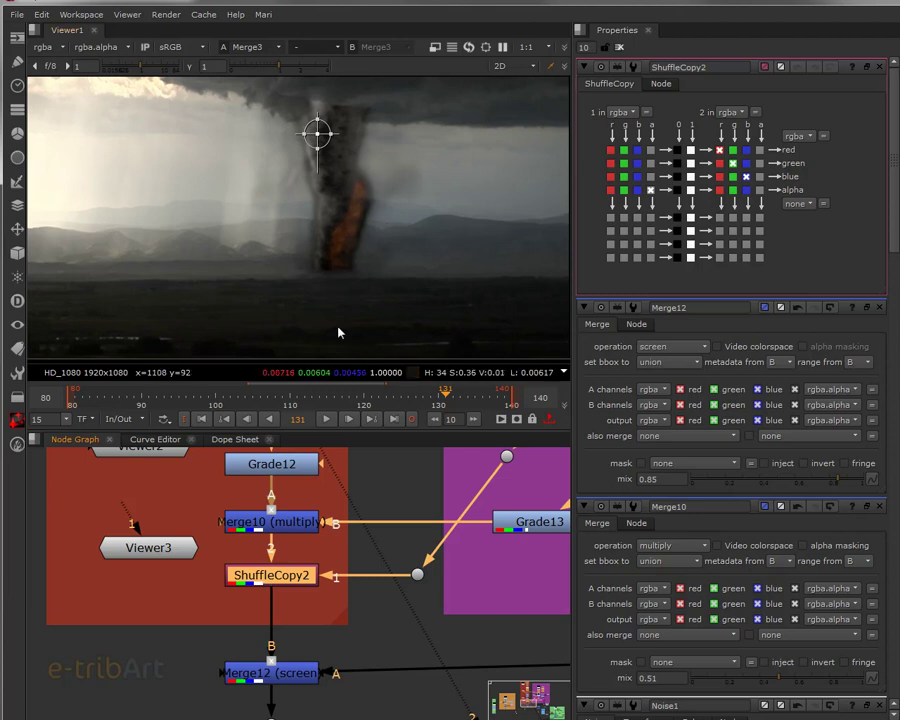
Move the Merge12 node up directly beneath ShuffleCopy2, at the lower edge of the red backdrop
middle_click_drag(284, 679, 273, 570)
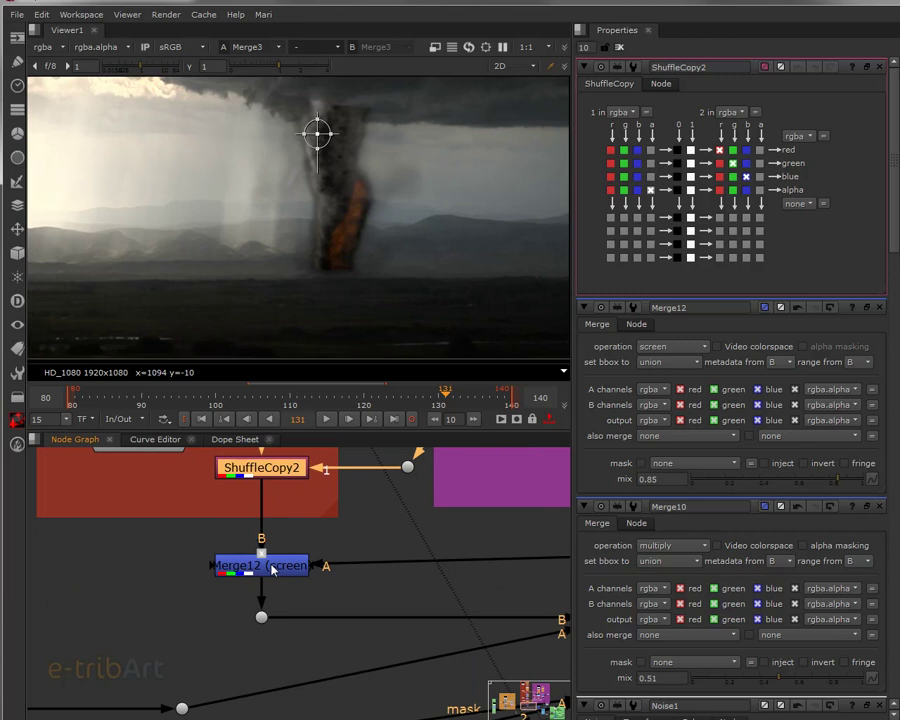
left_click(273, 570)
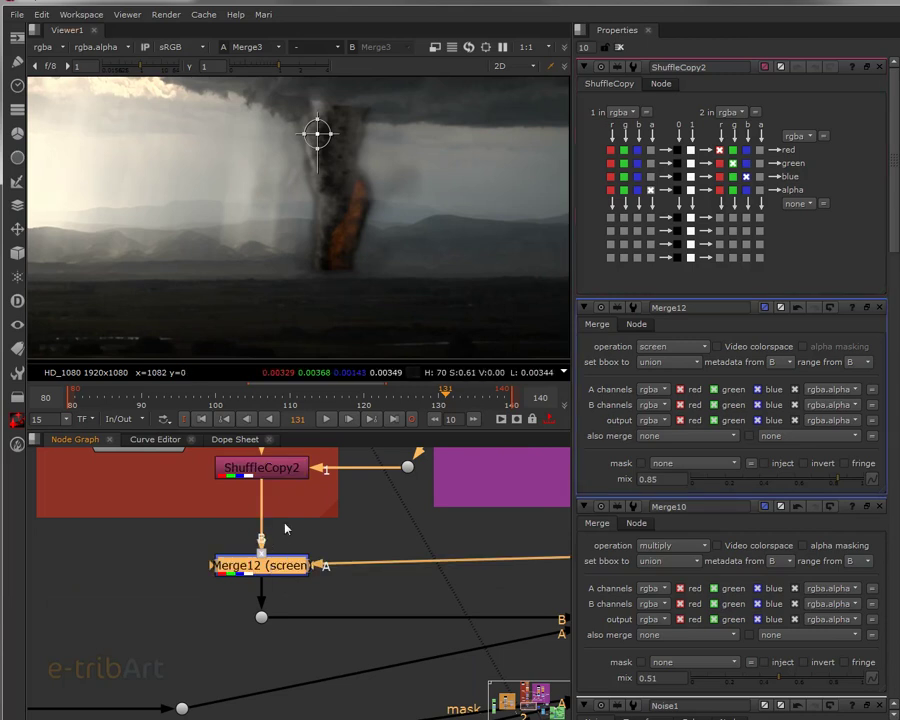
middle_click_drag(283, 542, 296, 582)
scroll(285, 598, "down", 1)
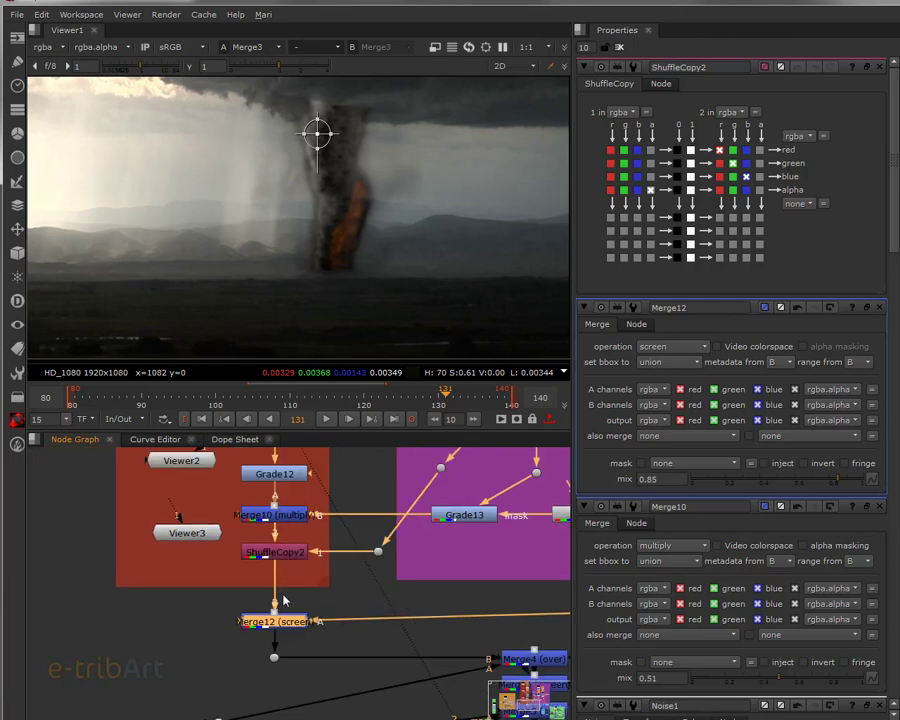
left_click_drag(282, 624, 283, 585)
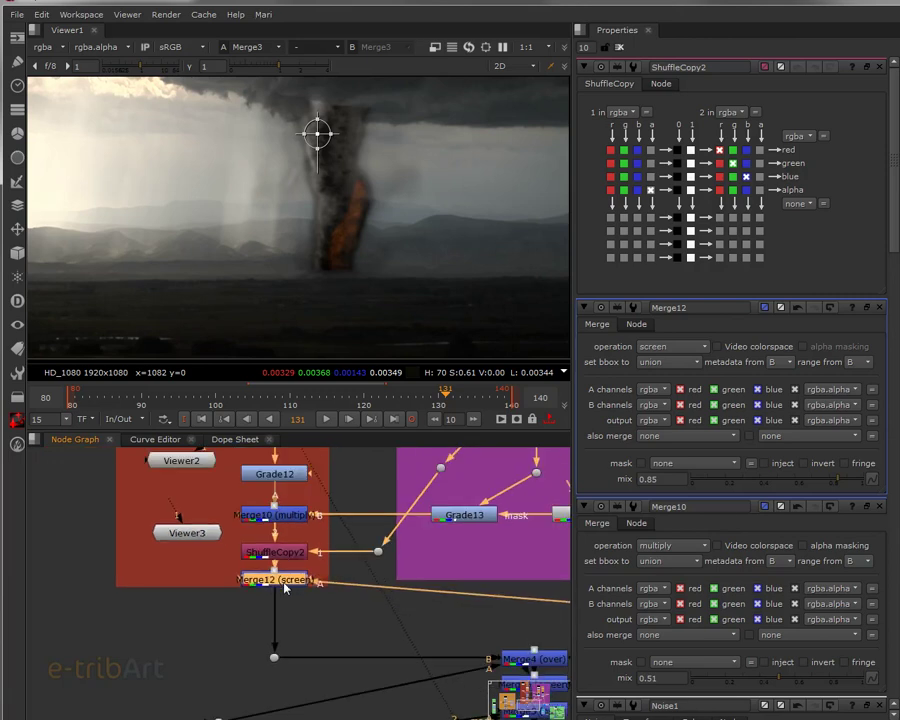
Extend the red flame backdrop downward so that it fully encloses Merge12
scroll(247, 611, "down", 3)
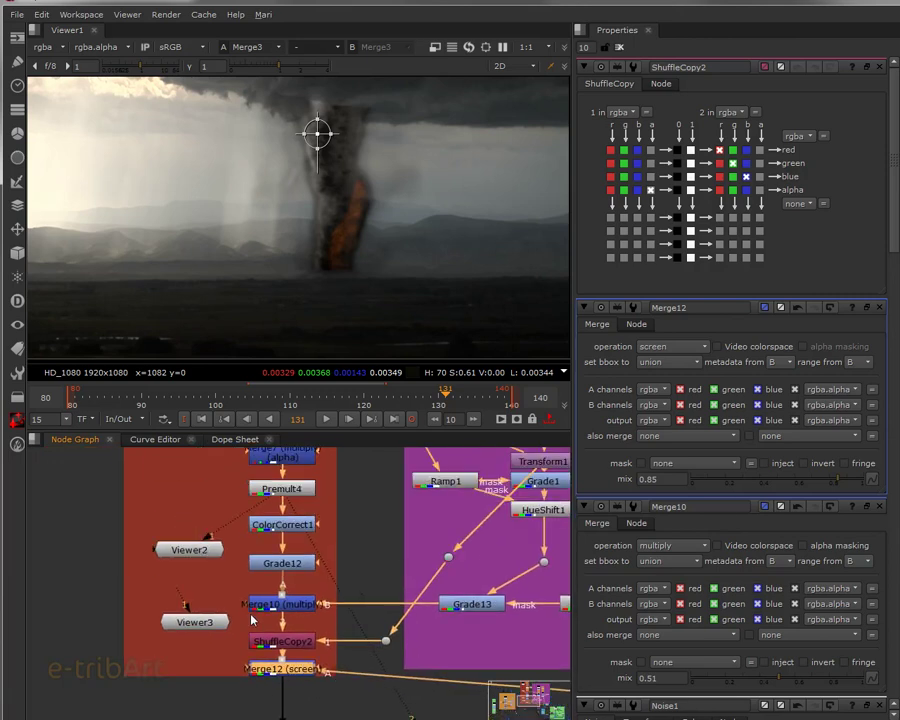
middle_click_drag(250, 531, 252, 641)
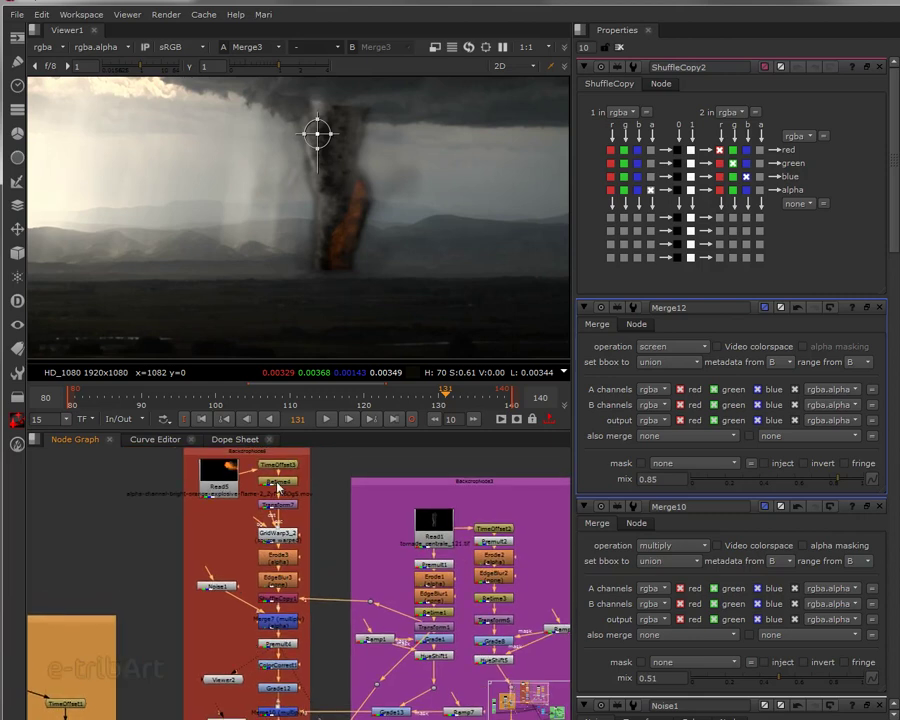
middle_click_drag(274, 707, 268, 511)
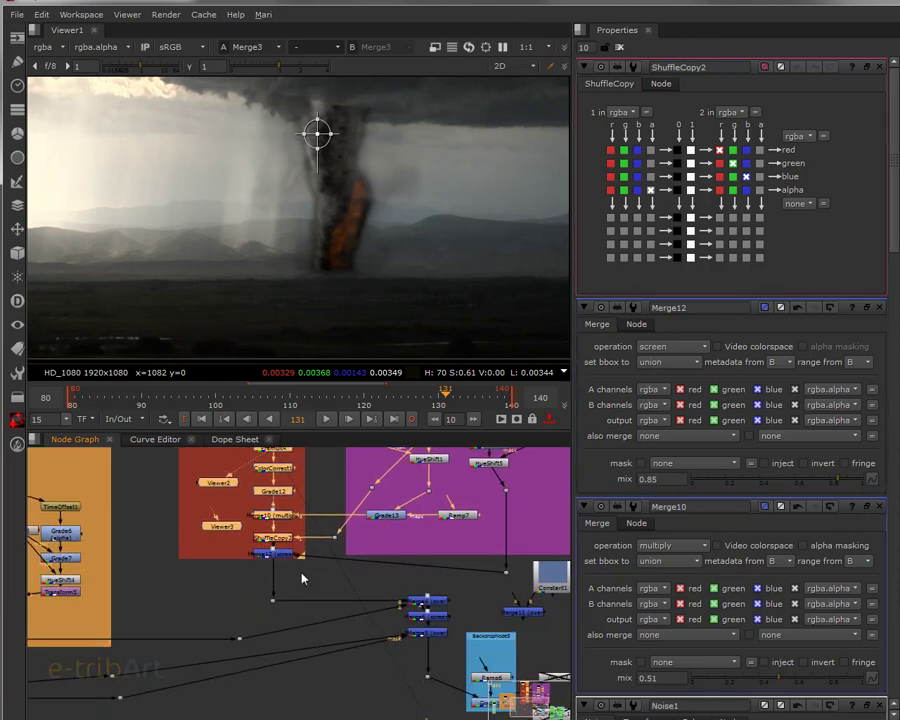
left_click_drag(301, 564, 315, 588)
left_click_drag(506, 580, 278, 560)
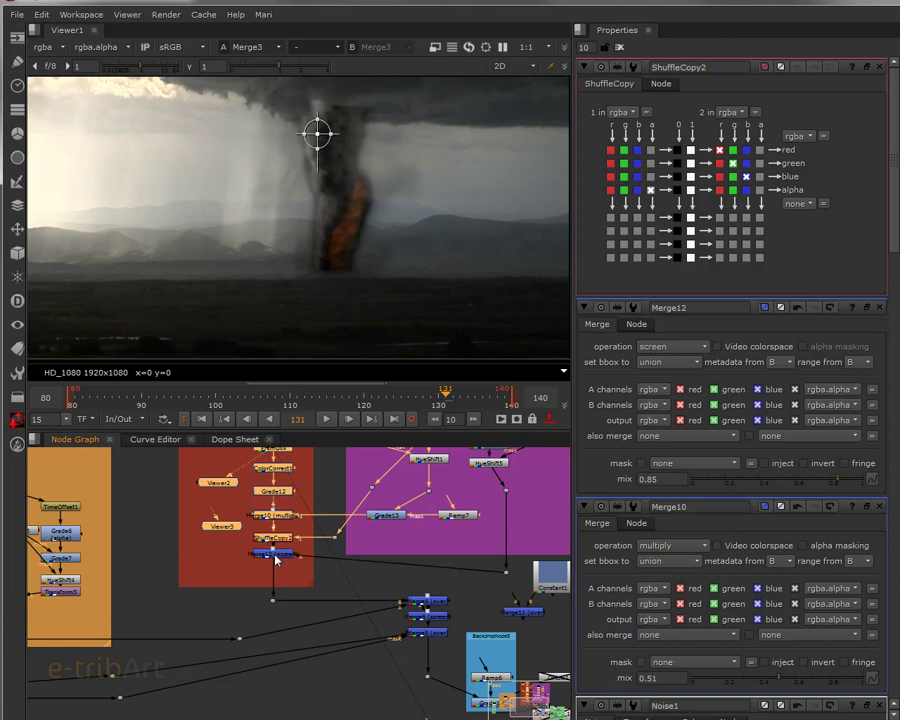
Space out ShuffleCopy2 and Merge12 by moving both slightly down within the red backdrop
scroll(279, 590, "up", 3)
left_click_drag(276, 544, 277, 563)
left_click_drag(282, 511, 284, 521)
scroll(207, 559, "down", 3)
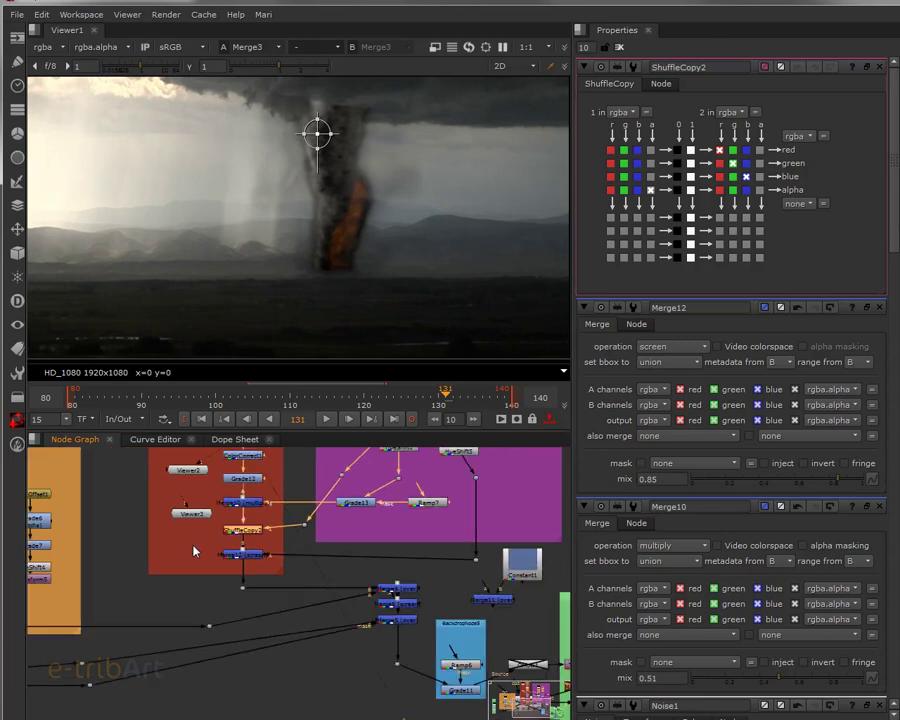
Move Viewer2 beside Merge12, connect it to Merge12's output, and place its floating window so the Node Graph stays uncovered
left_click_drag(188, 482, 189, 570)
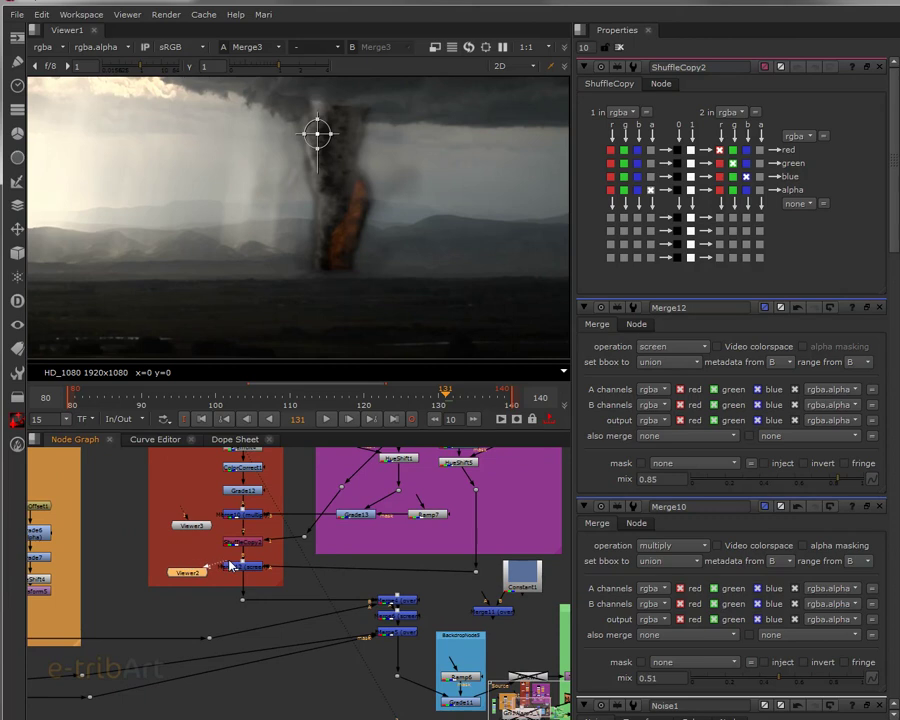
left_click(233, 568)
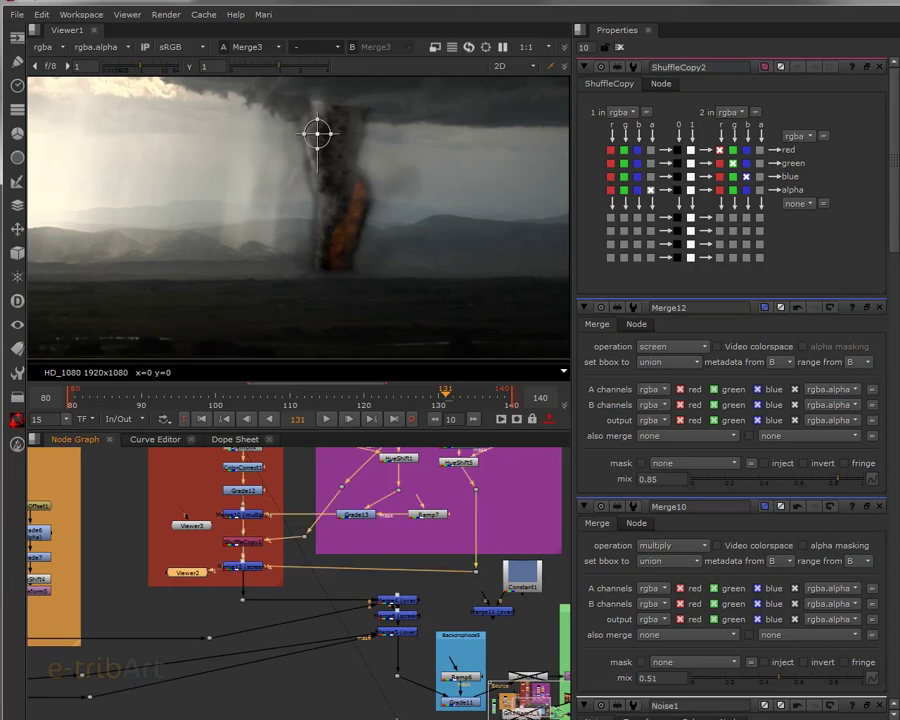
left_click_drag(552, 94, 594, 28)
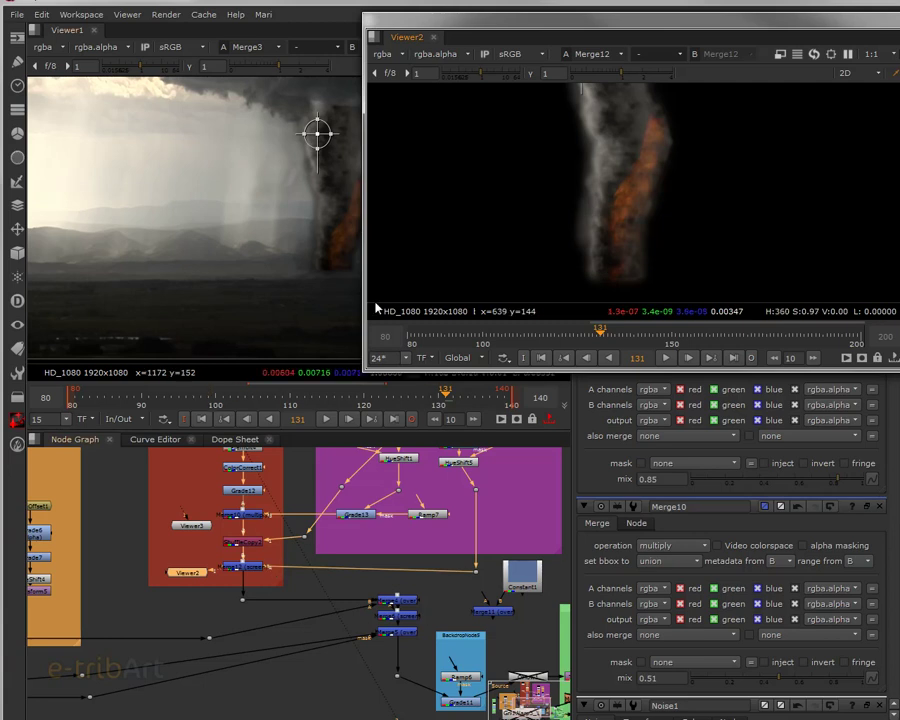
Scrub the timeline between about frames 97 and 122 to examine Merge12's combined flame and tornado in Viewer2
middle_click_drag(199, 580, 227, 585)
scroll(226, 578, "up", 3)
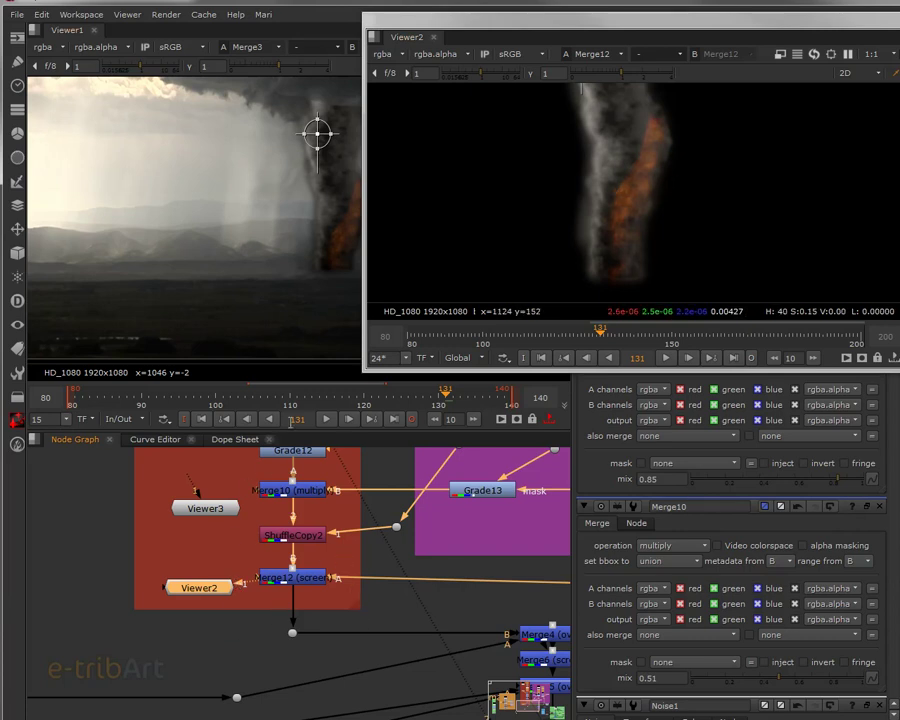
left_click(348, 398)
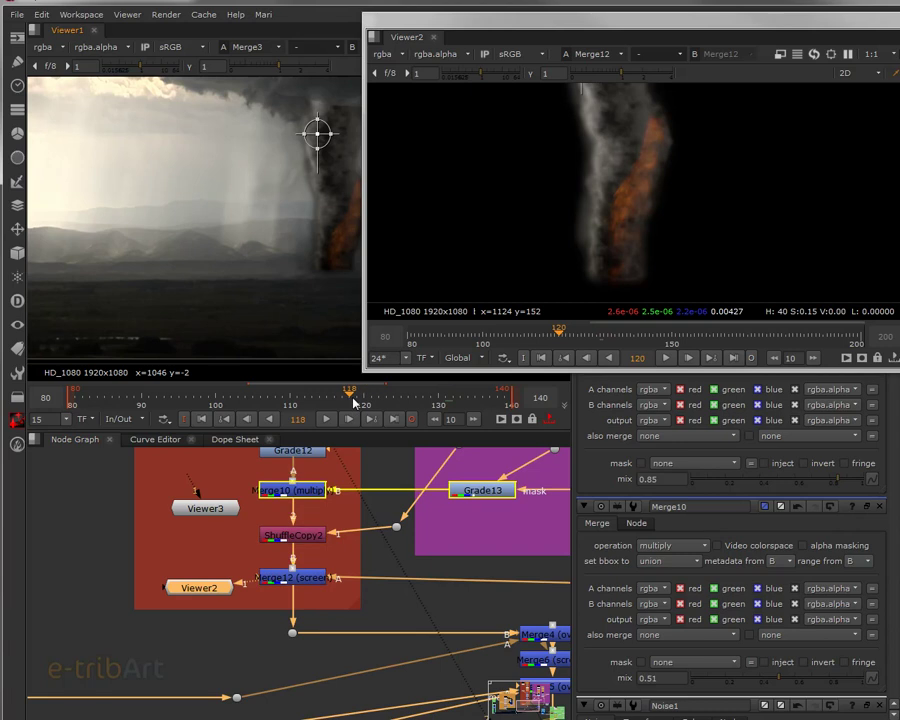
left_click(300, 397)
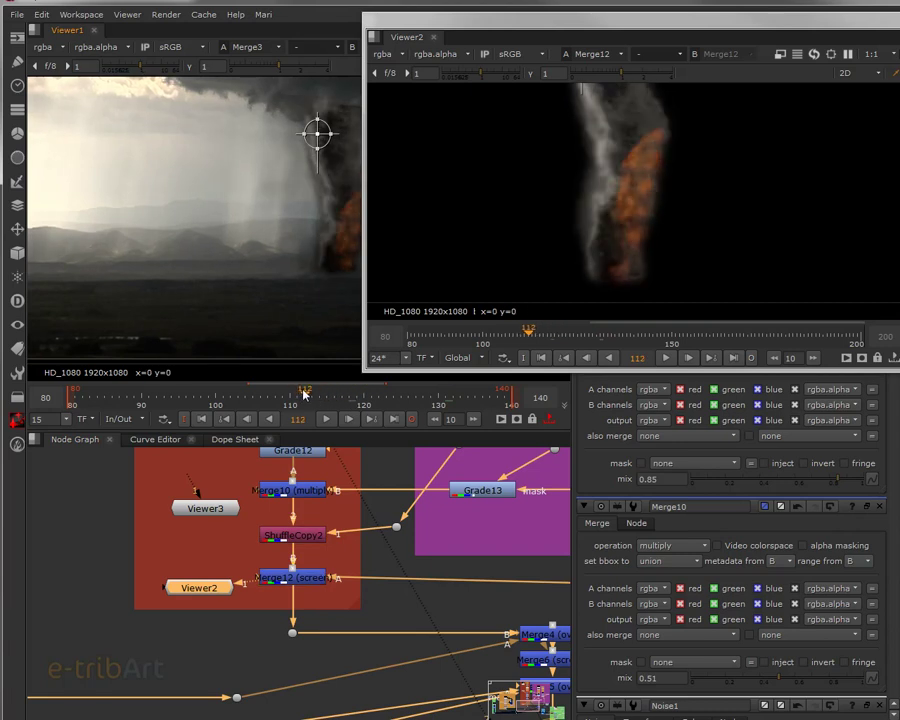
left_click(218, 397)
left_click(181, 397)
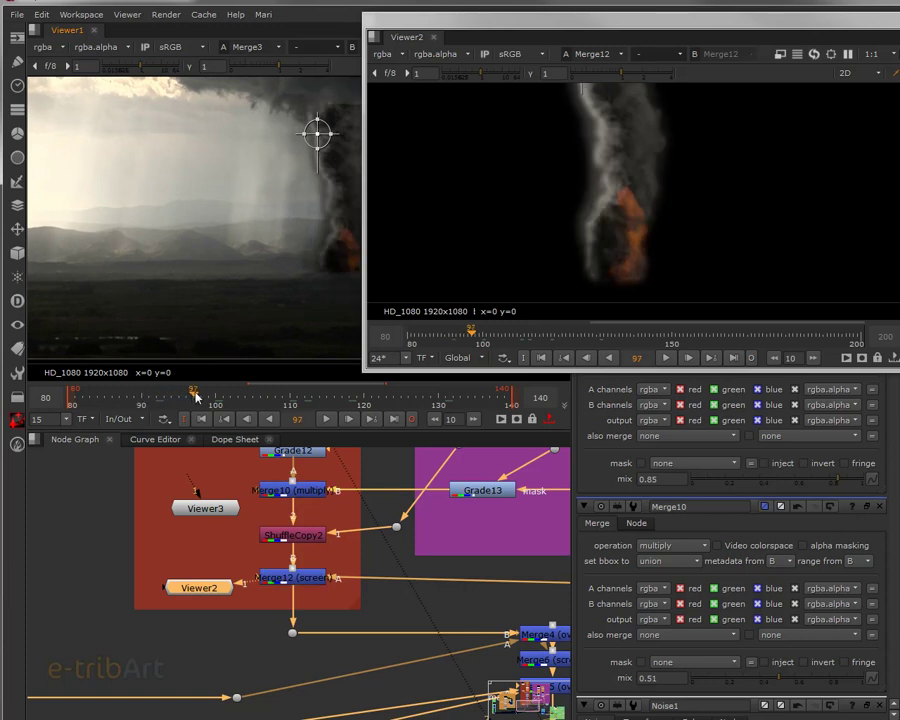
left_click(246, 398)
left_click(284, 398)
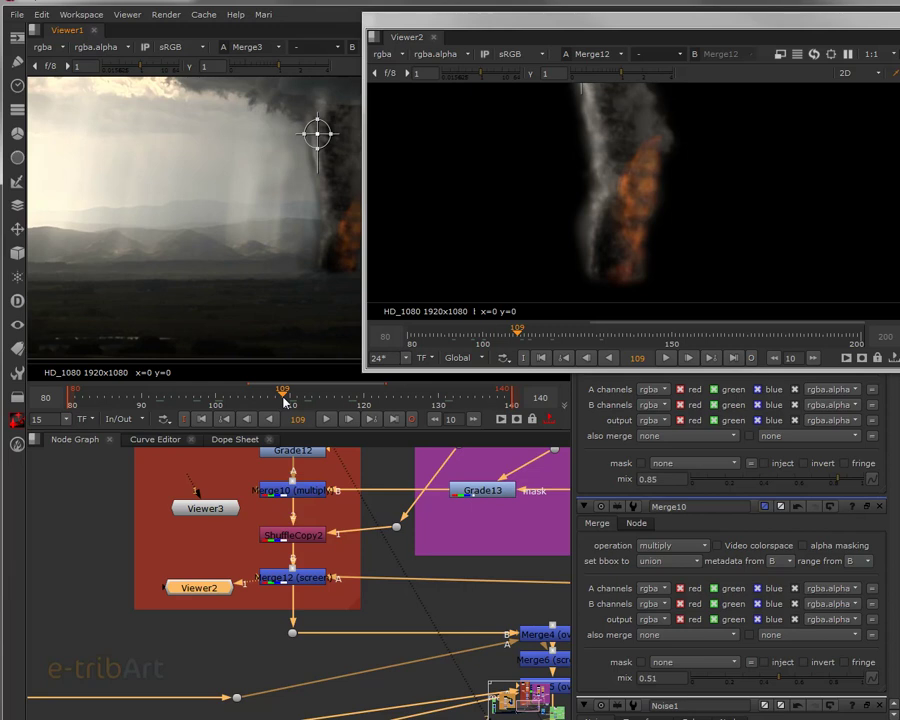
left_click(358, 398)
left_click_drag(358, 398, 379, 398)
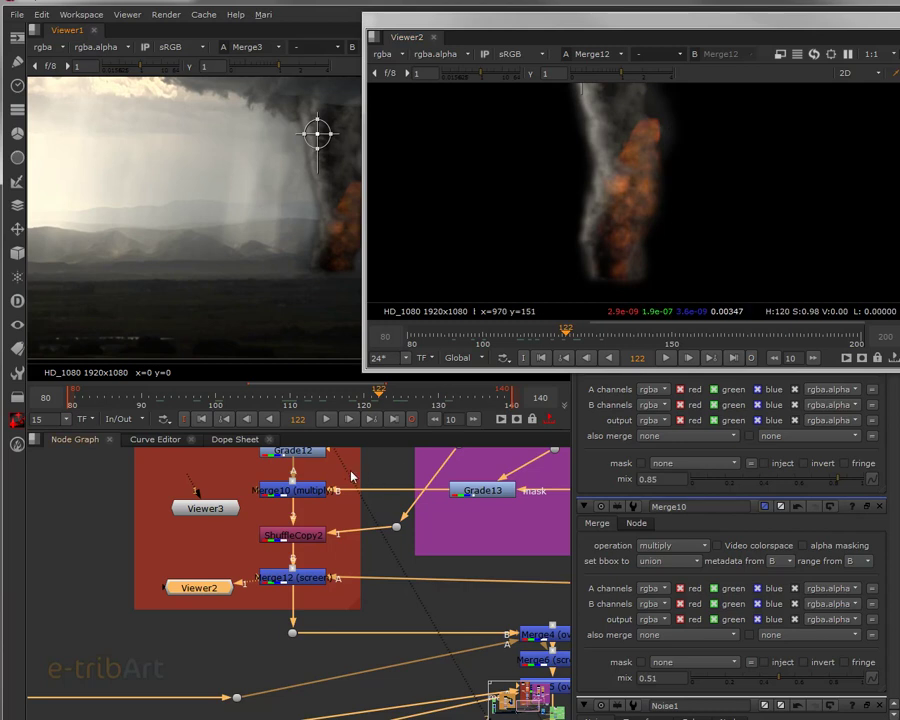
Open GridWarp3_2 and pull the two destination grid points right of the flame inward toward the tornado at frame 122
middle_click_drag(351, 478, 362, 718)
middle_click_drag(295, 446, 302, 538)
double_click(302, 538)
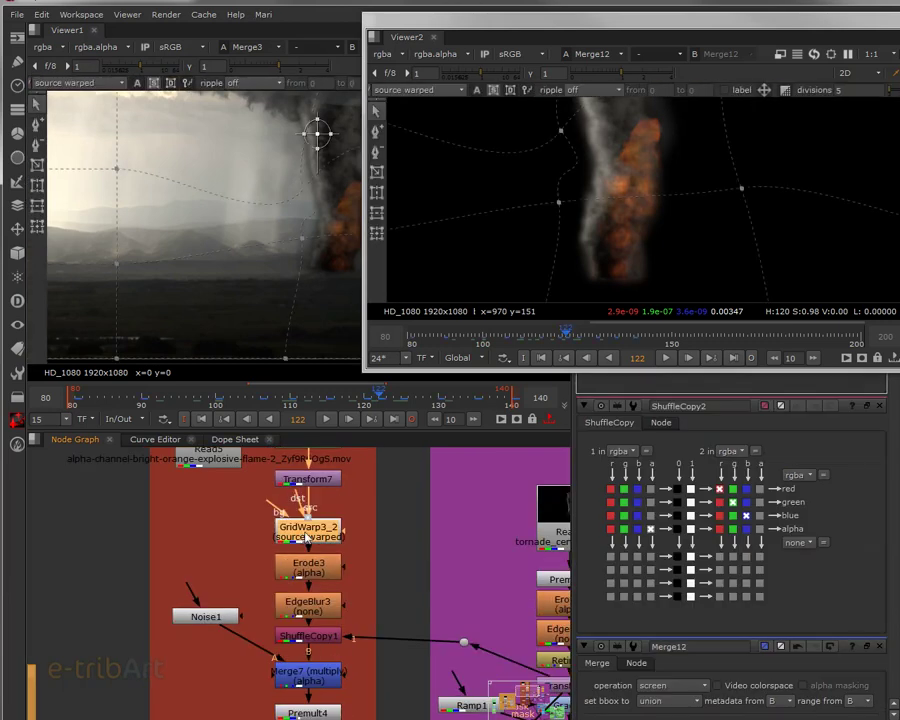
mouse_move(742, 220)
left_mouse_down()
mouse_move(747, 227)
mouse_move(731, 233)
left_mouse_up()
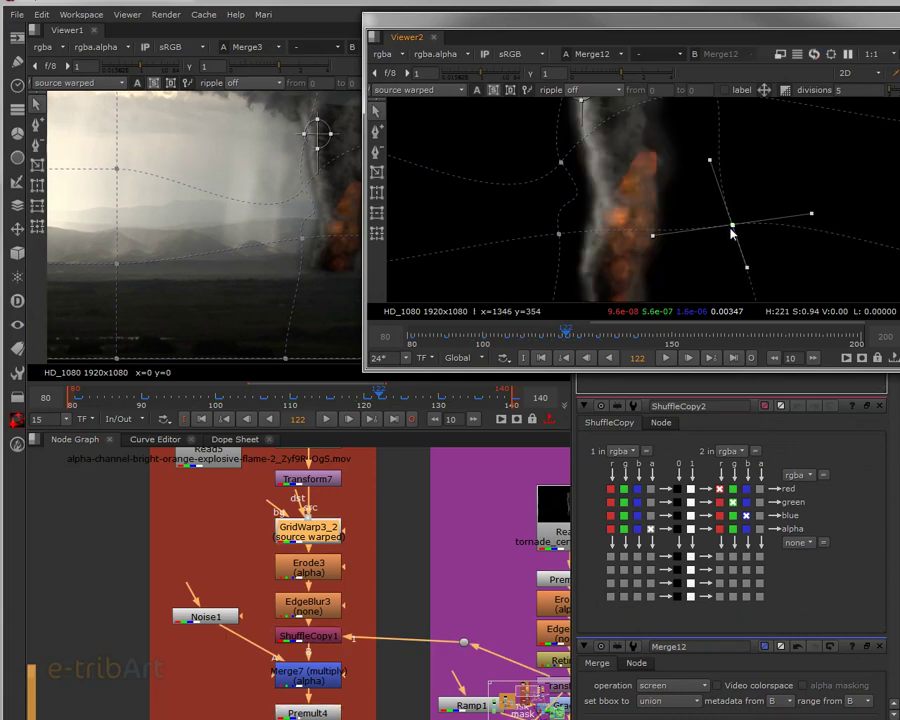
middle_click_drag(673, 225, 664, 240)
left_click_drag(723, 241, 691, 192)
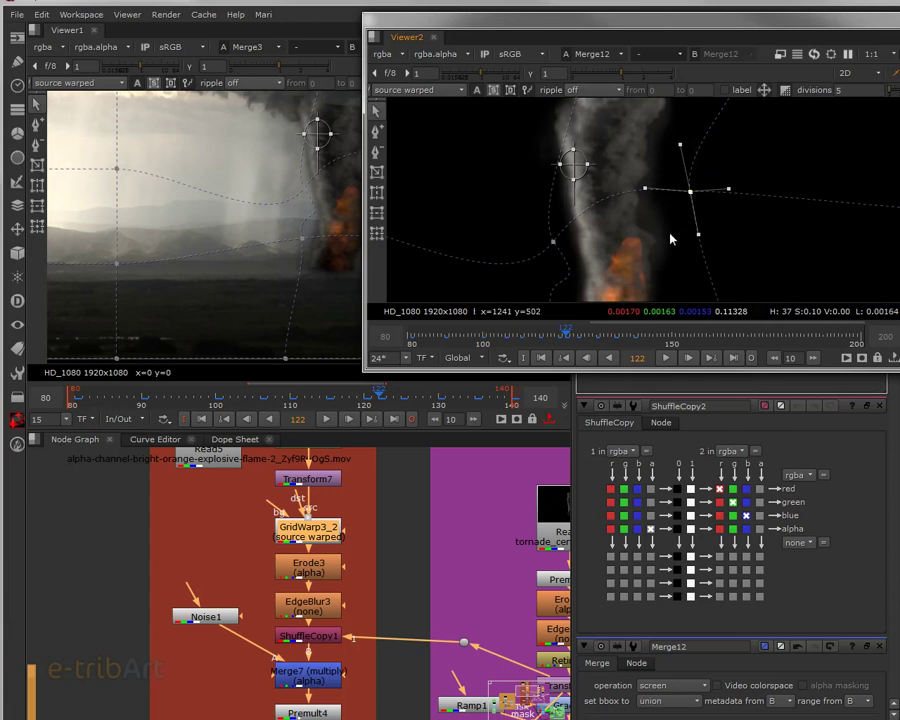
Angle the tangent handles of the upper grid point right of the flame and shift that point slightly outward
middle_click_drag(647, 254, 655, 188)
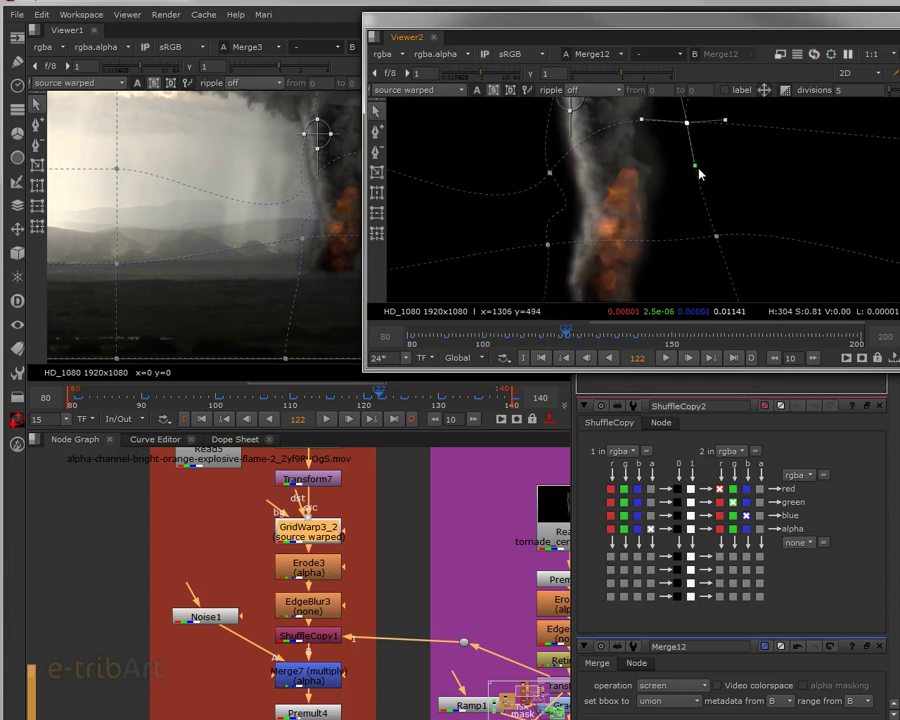
left_click_drag(697, 167, 725, 165)
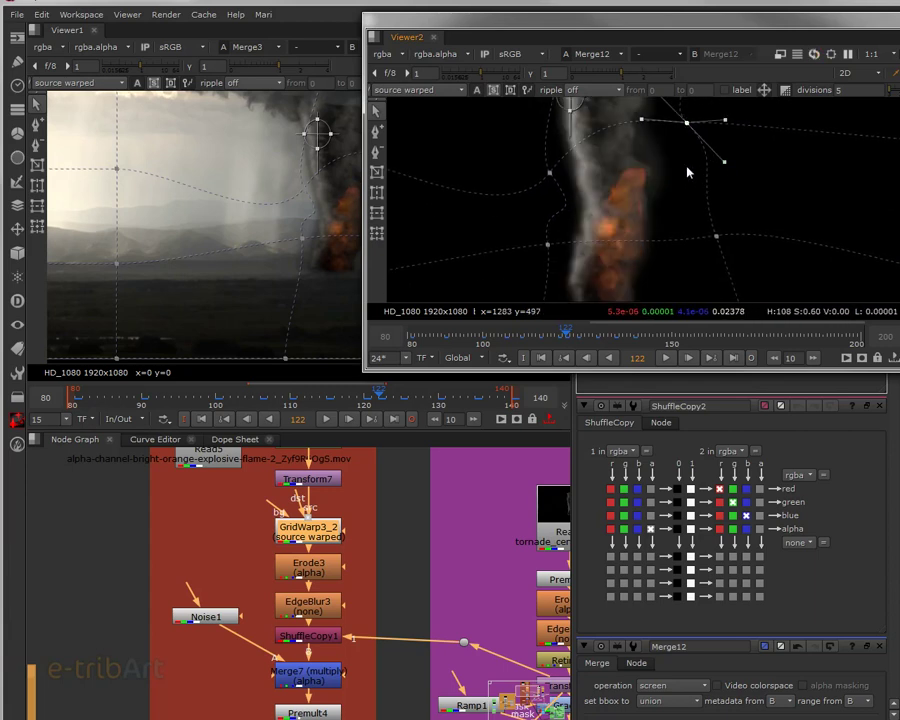
left_click(641, 120)
left_click_drag(640, 121, 619, 151)
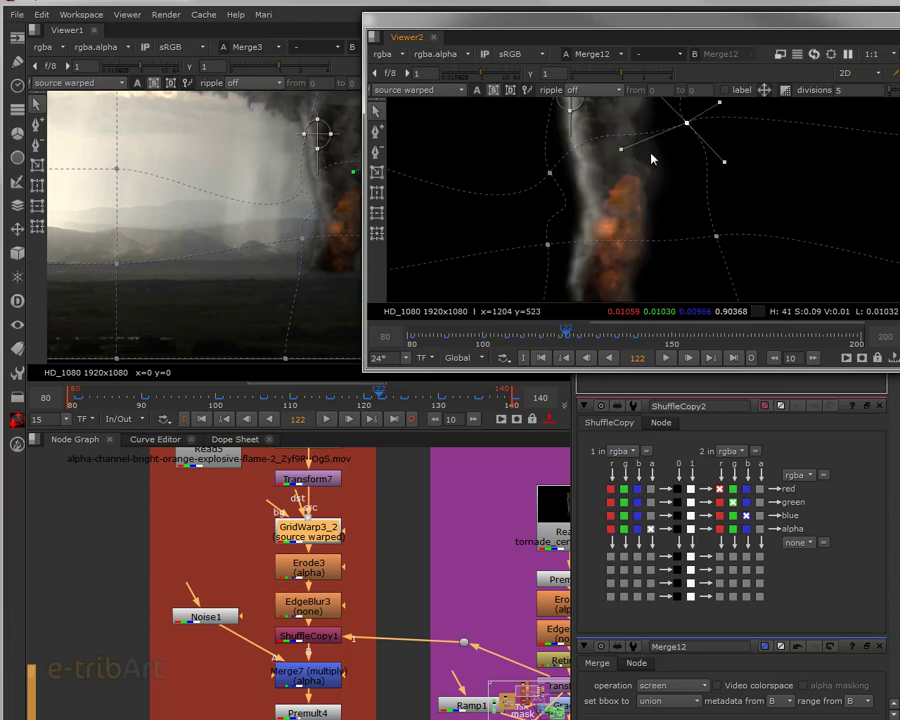
left_click_drag(687, 122, 705, 124)
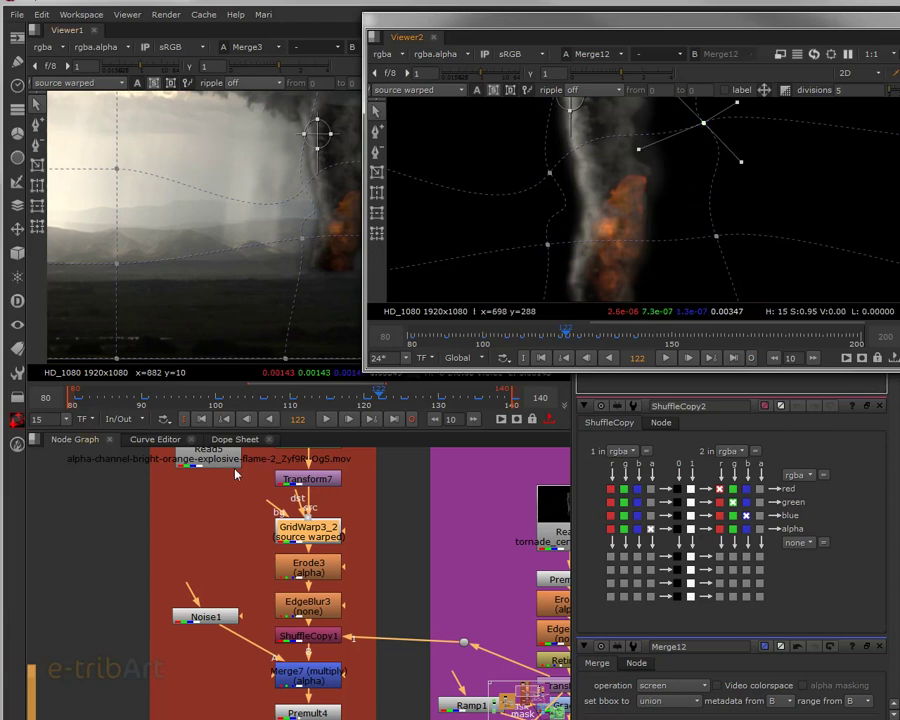
Open Noise1, move the floating Viewer2 window clear of the properties, and set the noise x/ysize to 54
scroll(216, 580, "down", 2)
scroll(213, 582, "up", 2)
left_click(213, 578)
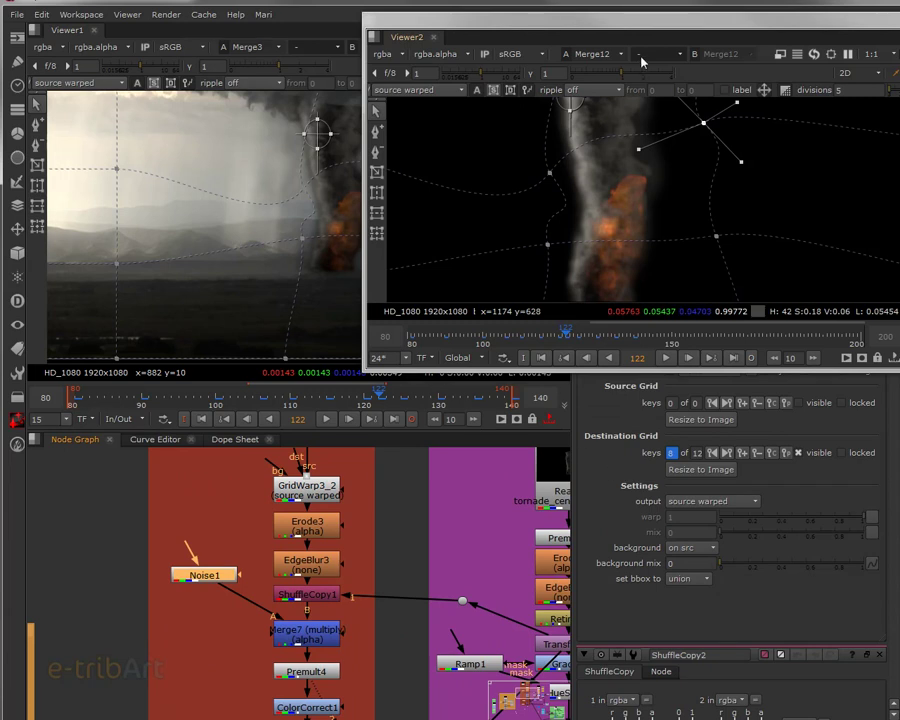
left_click_drag(650, 27, 290, 34)
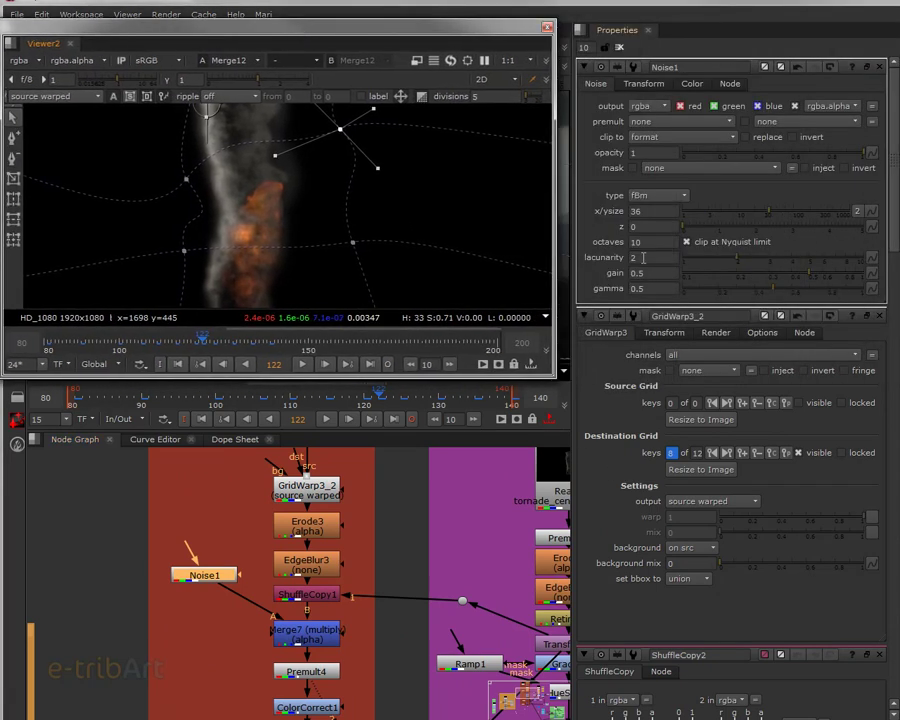
mouse_move(772, 212)
left_mouse_down()
mouse_move(760, 218)
mouse_move(779, 219)
left_mouse_up()
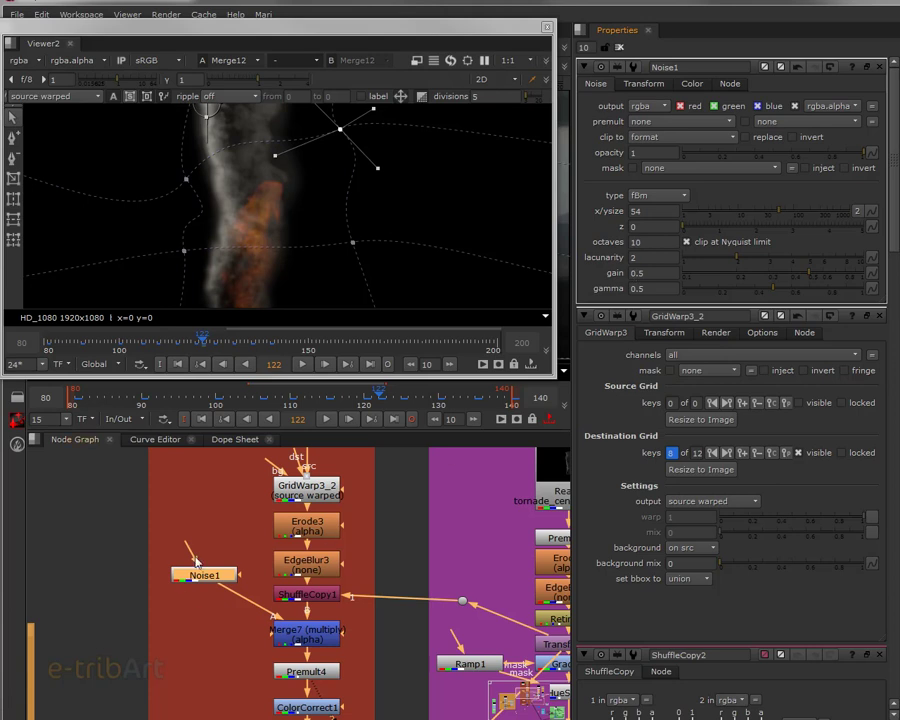
Move Noise1 up slightly and insert a Transform node between Noise1 and Merge7
left_click_drag(201, 580, 198, 561)
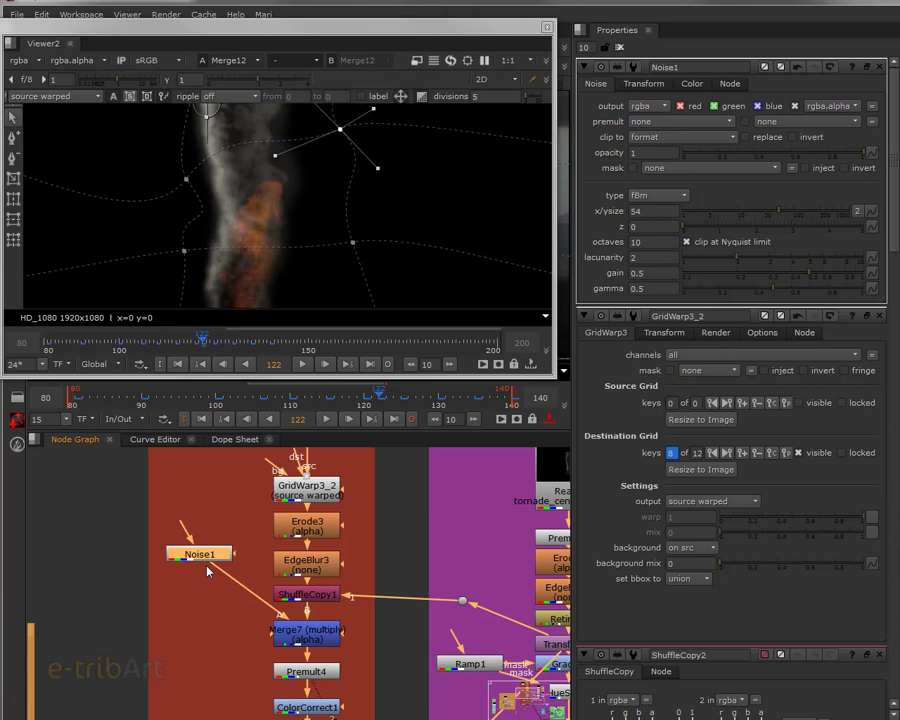
left_click(202, 610)
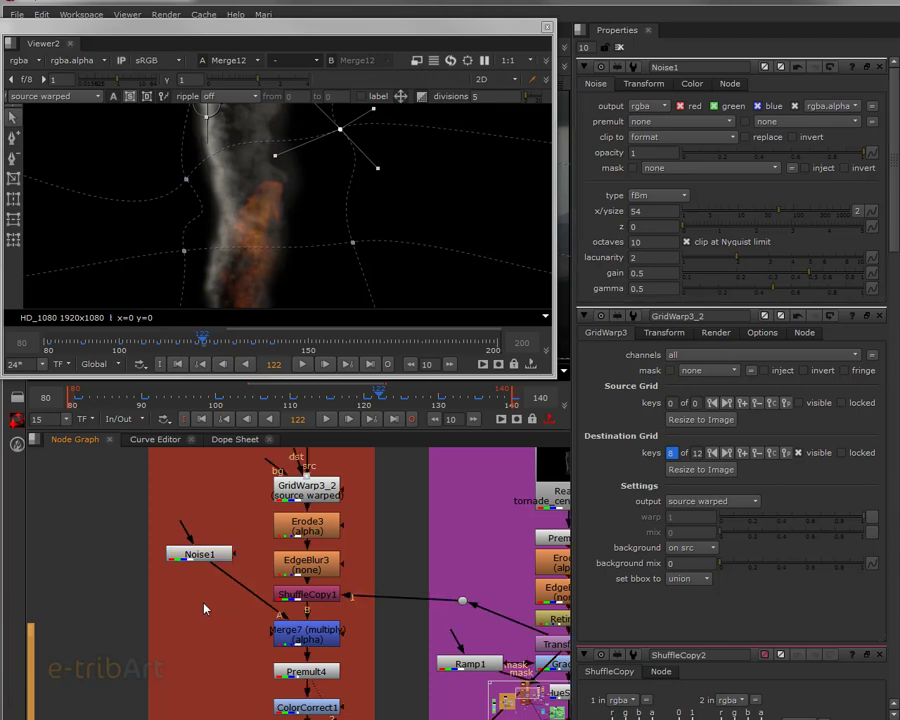
key("t")
mouse_move(204, 605)
left_mouse_down()
mouse_move(248, 593)
mouse_move(203, 597)
mouse_move(212, 601)
left_mouse_up()
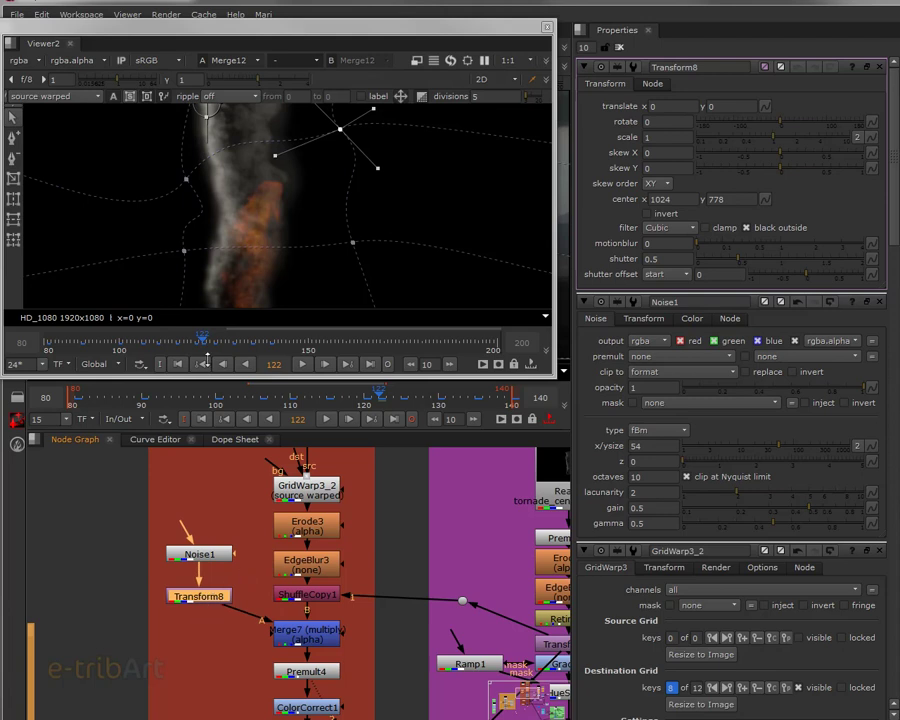
Clear all open node properties, reopen only Transform8, and translate the noise to x 5, y 106 in Viewer2
middle_click_drag(280, 208, 294, 229)
left_click(221, 124)
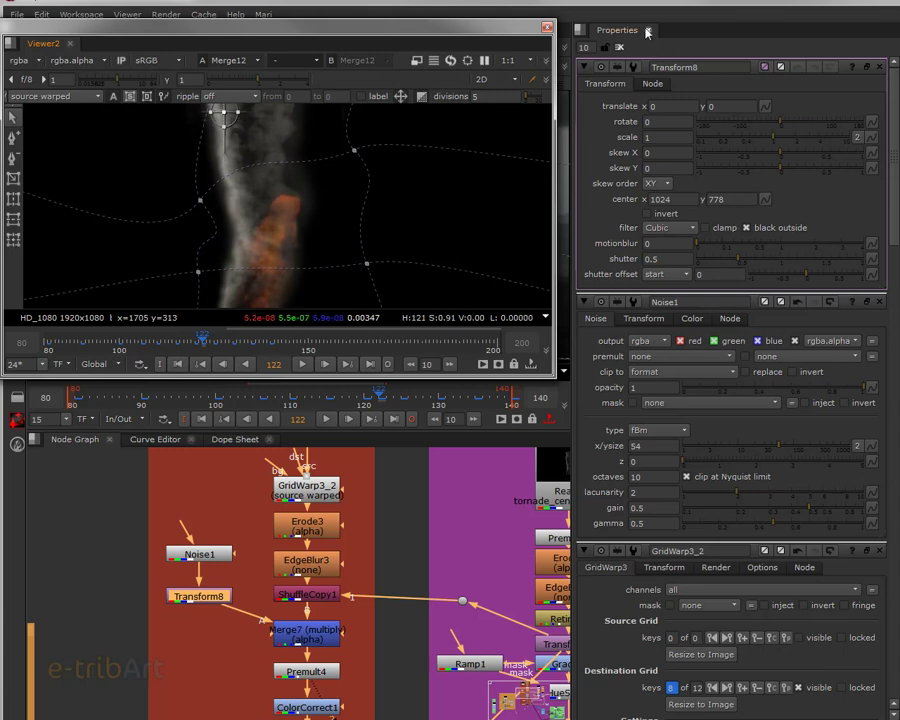
left_click(619, 47)
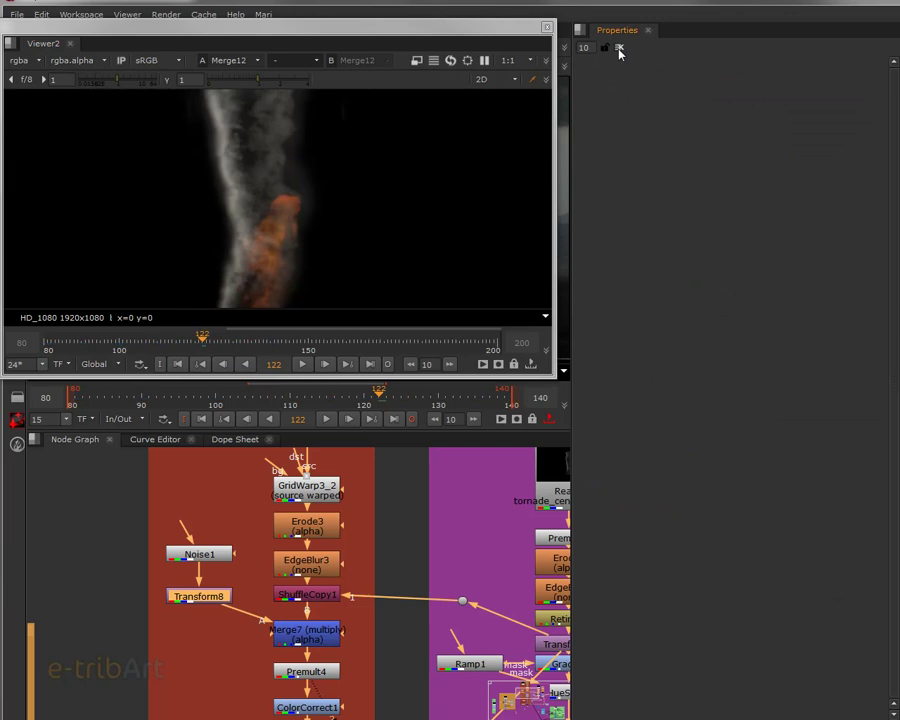
double_click(190, 597)
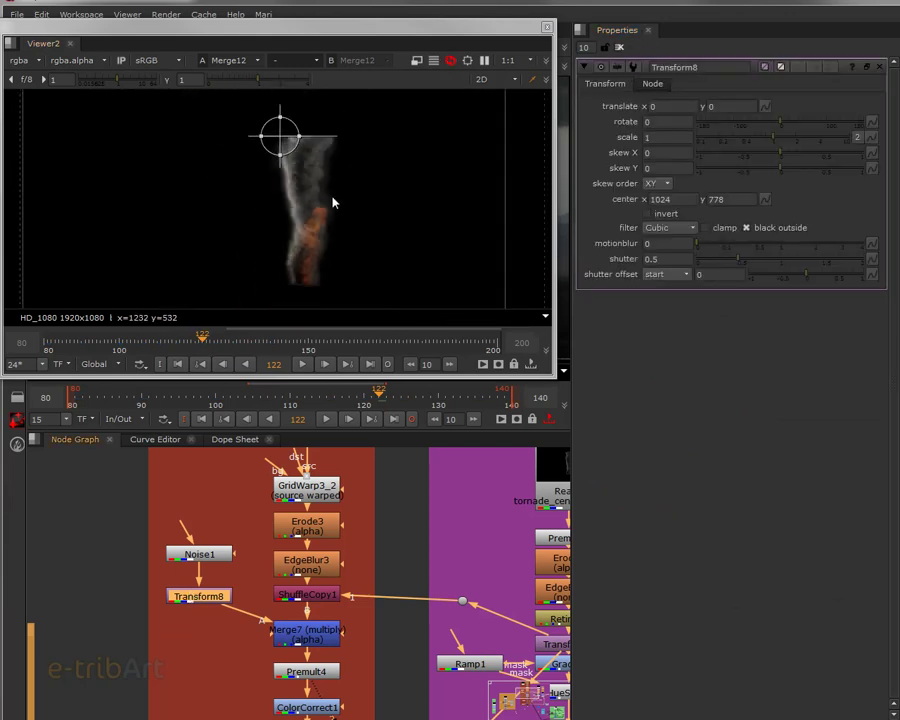
left_click_drag(280, 137, 271, 104)
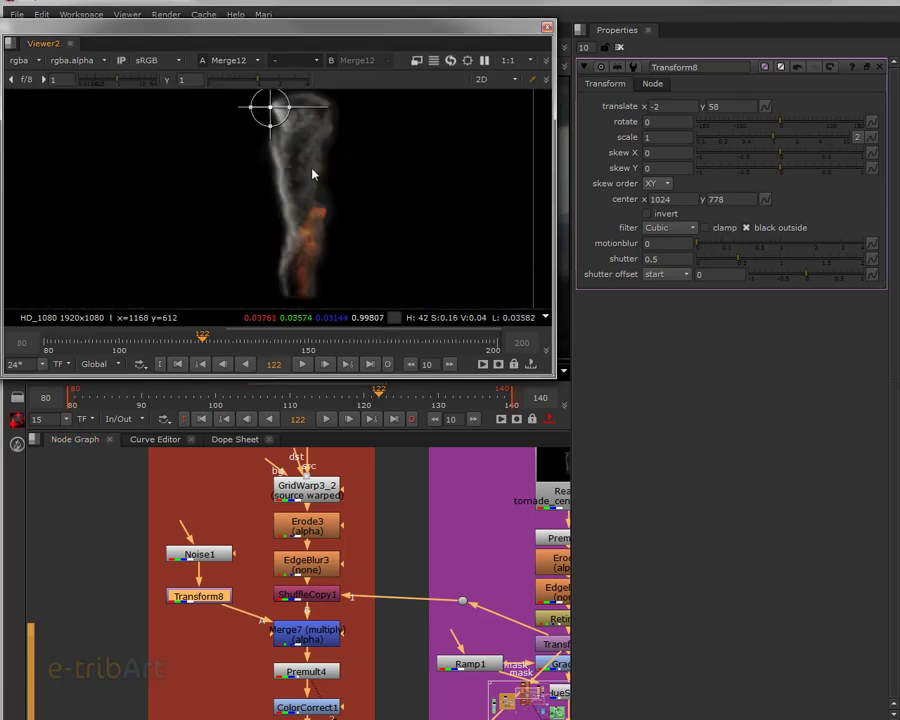
mouse_move(247, 104)
left_mouse_down()
mouse_move(248, 124)
mouse_move(256, 92)
left_mouse_up()
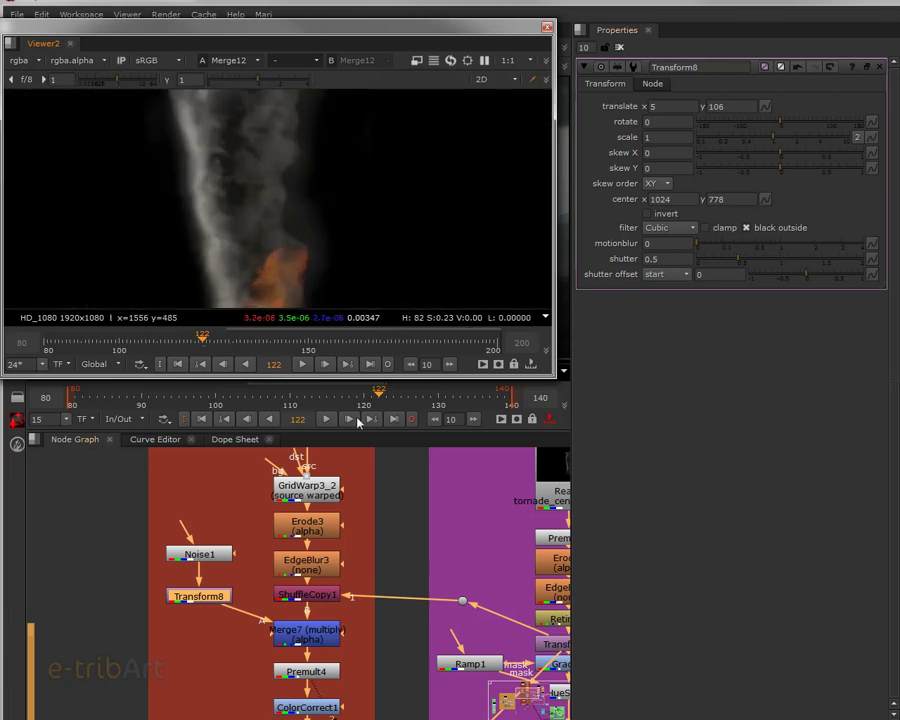
Set Noise1's x/ysize to 30 and nudge GridWarp3_2's lower grid point right of the flame slightly inward
double_click(213, 558)
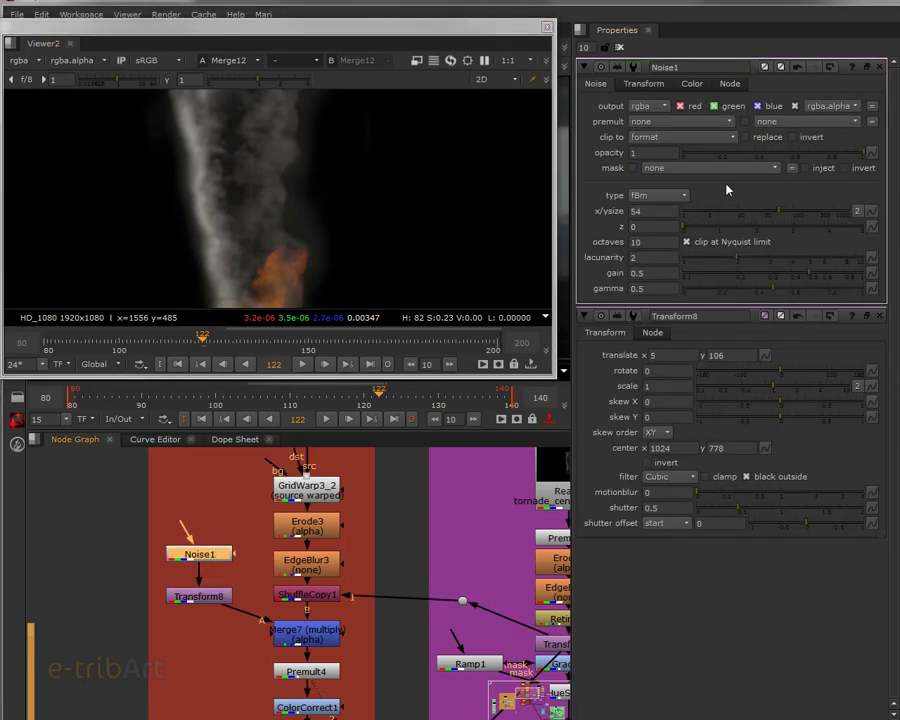
left_click_drag(767, 216, 766, 218)
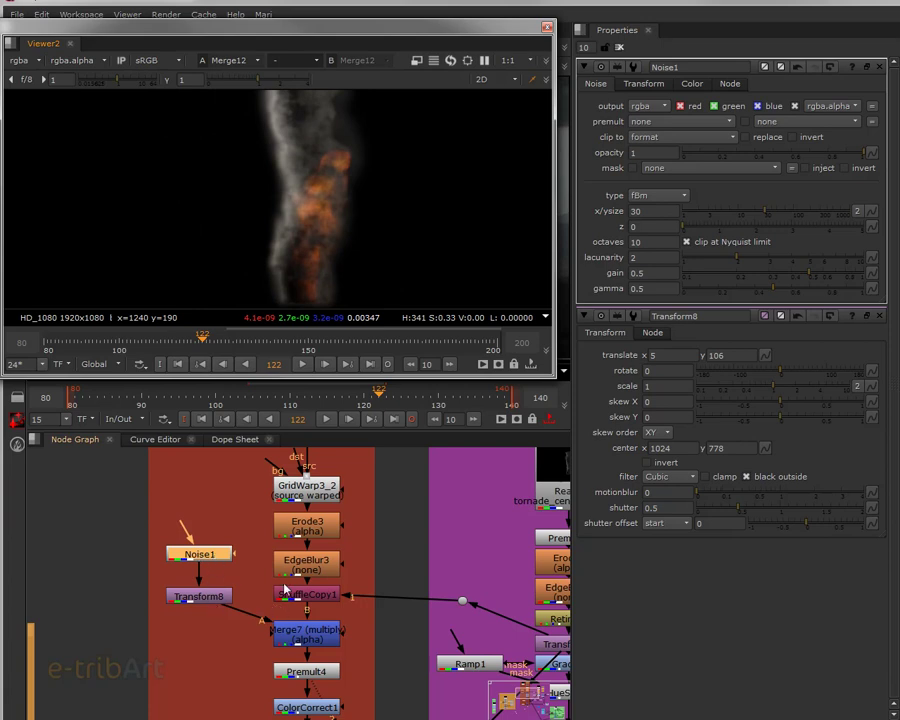
double_click(297, 490)
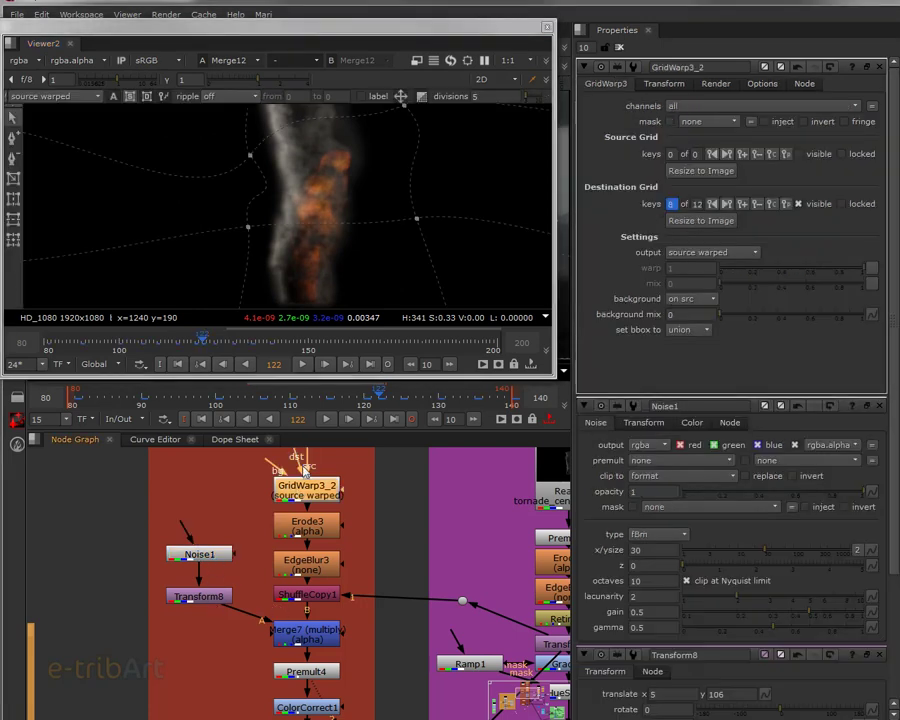
left_click_drag(415, 220, 406, 219)
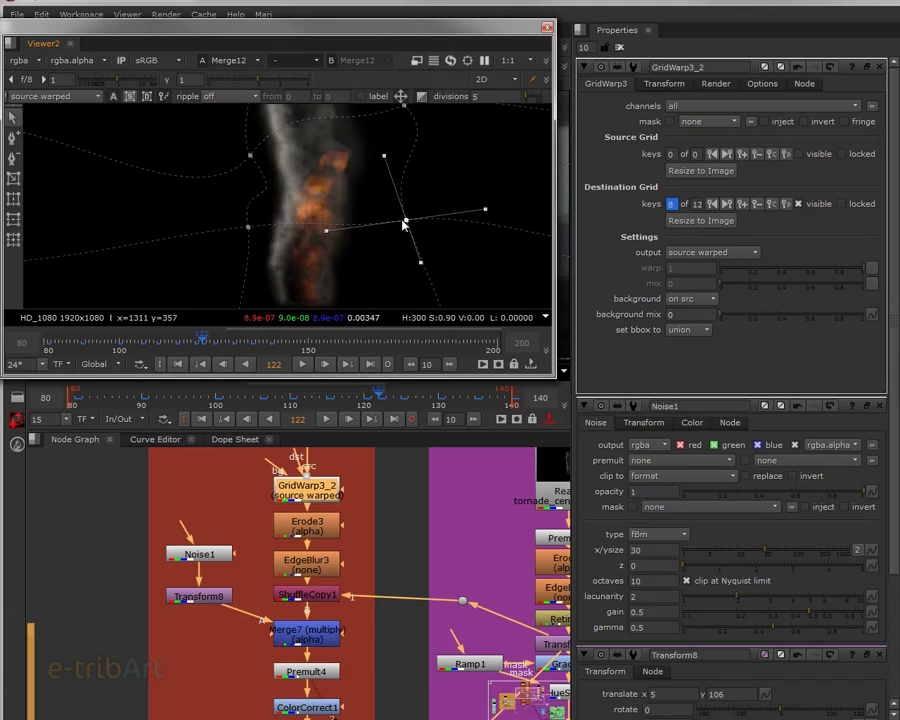
Select TimeOffset3 at the start of the flame branch and scrub between about frames 110 and 123 to check the flame's timing
scroll(338, 522, "up", 5)
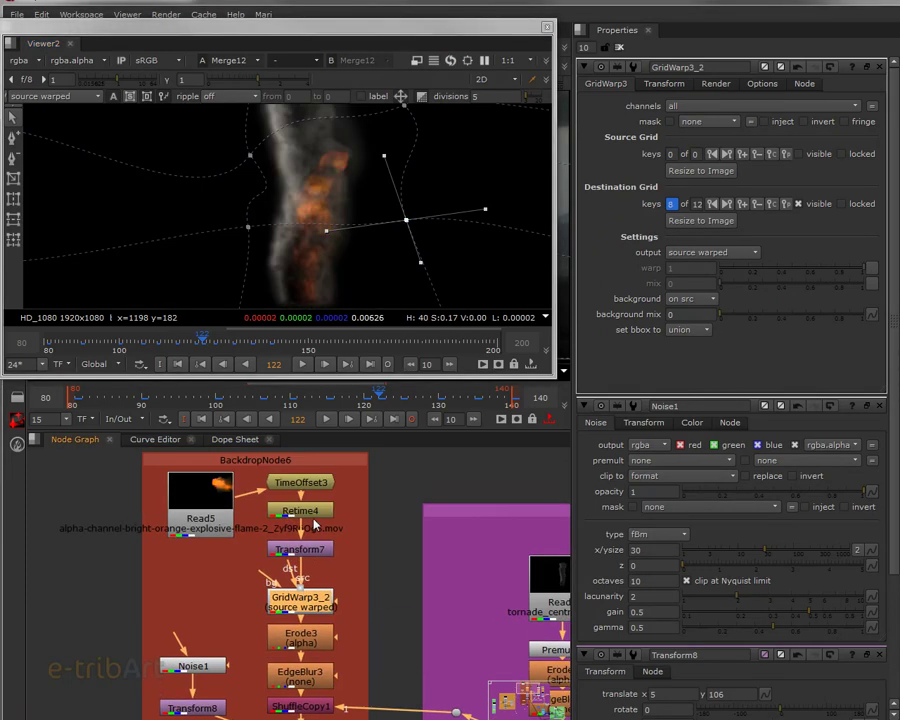
left_click(300, 518)
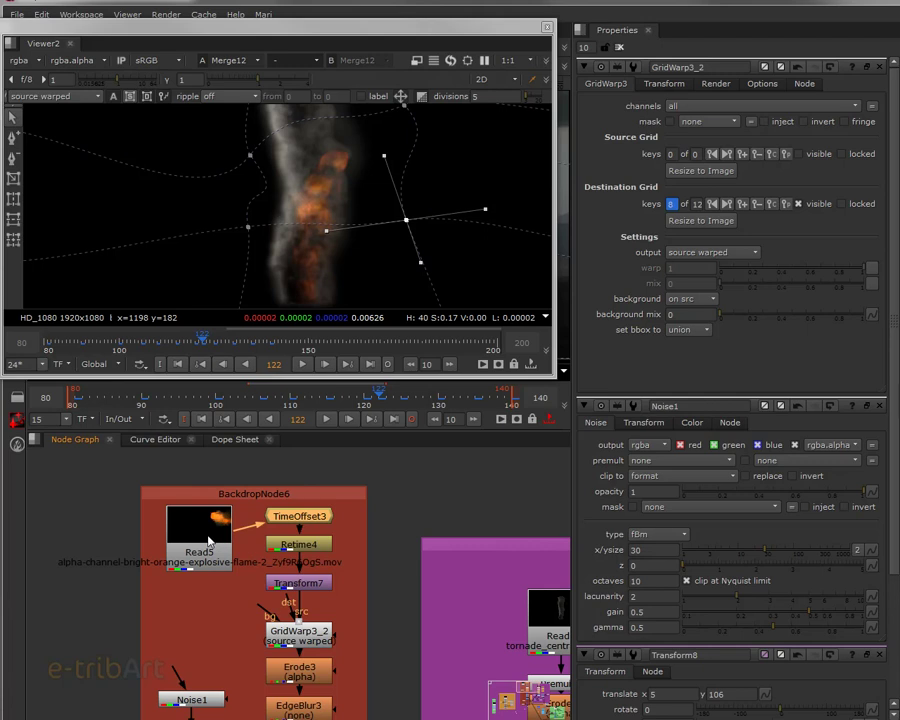
left_click(291, 398)
left_click_drag(291, 398, 386, 399)
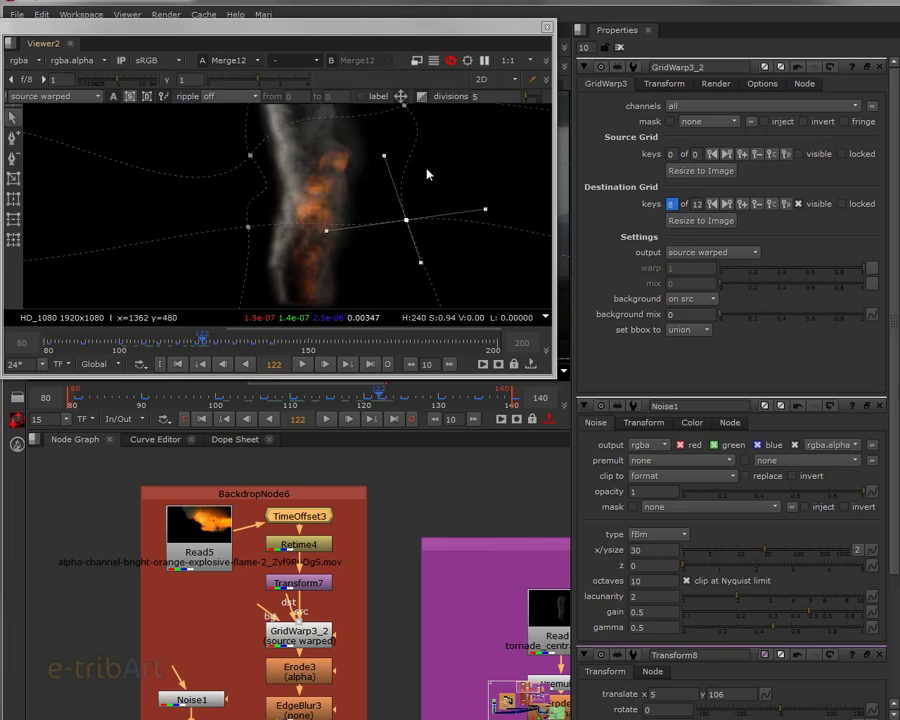
At frame 122, pull GridWarp3_2's upper grid point right of the flame inward, adjust its handle, and move the lower one slightly outward
left_click(397, 109)
key("Left")
left_click_drag(395, 110, 351, 105)
left_click_drag(388, 142, 422, 124)
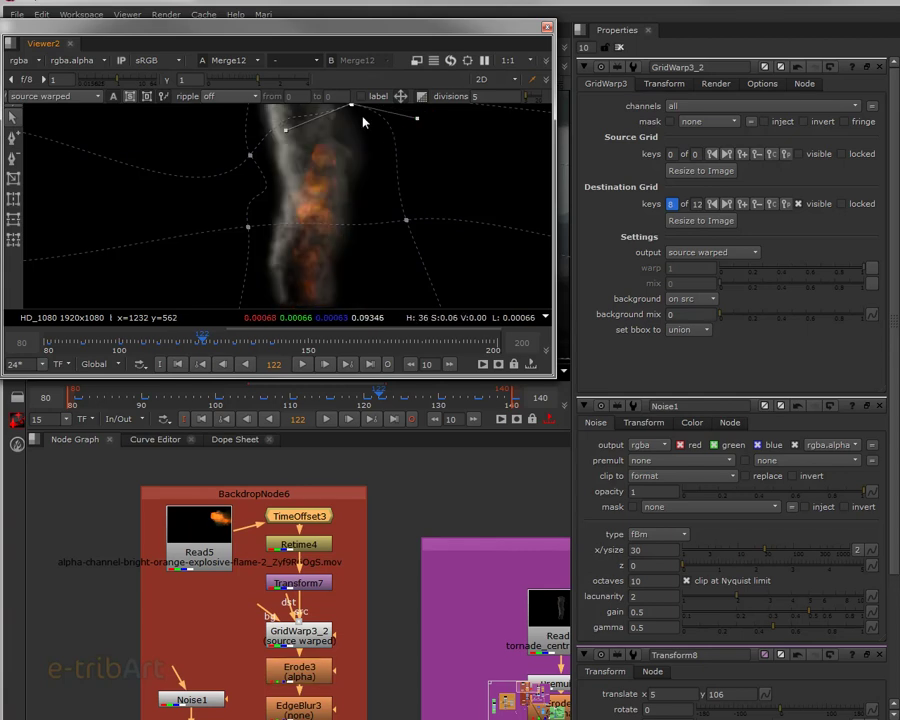
left_click_drag(348, 112, 338, 116)
left_click_drag(406, 219, 420, 218)
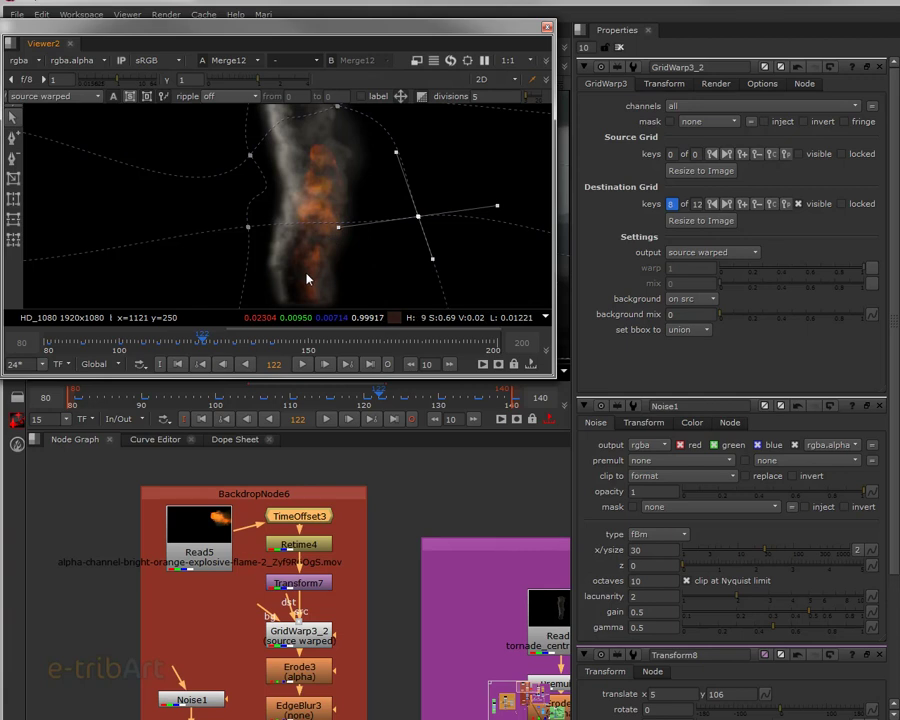
Examine the warped flame over the tornado at frames 110, 100 and 115, and review the flame branch's nodes
left_click(293, 400)
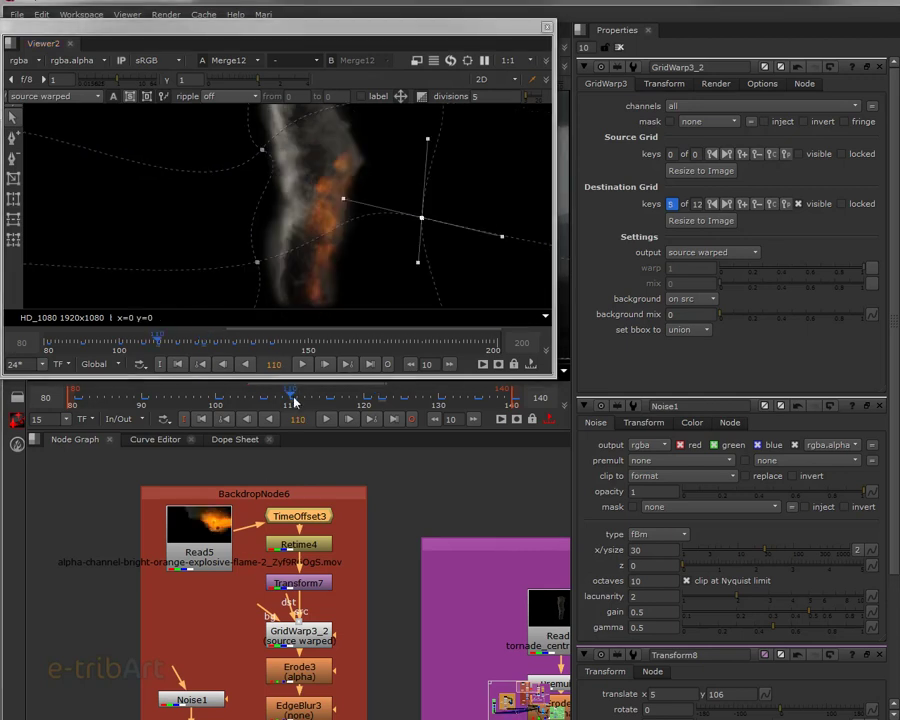
left_click(219, 400)
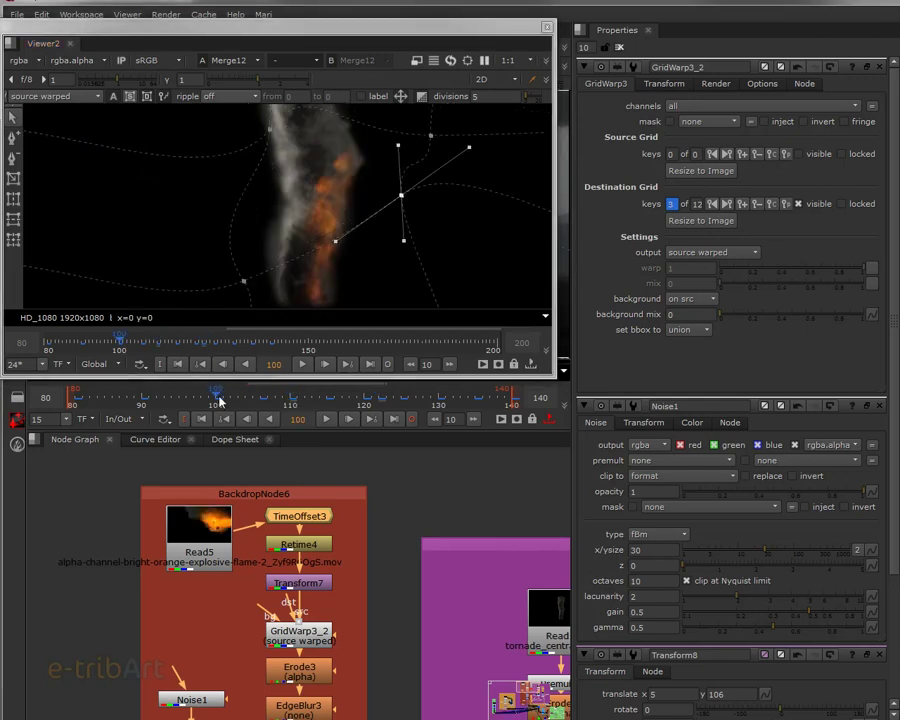
middle_click_drag(325, 263, 273, 268)
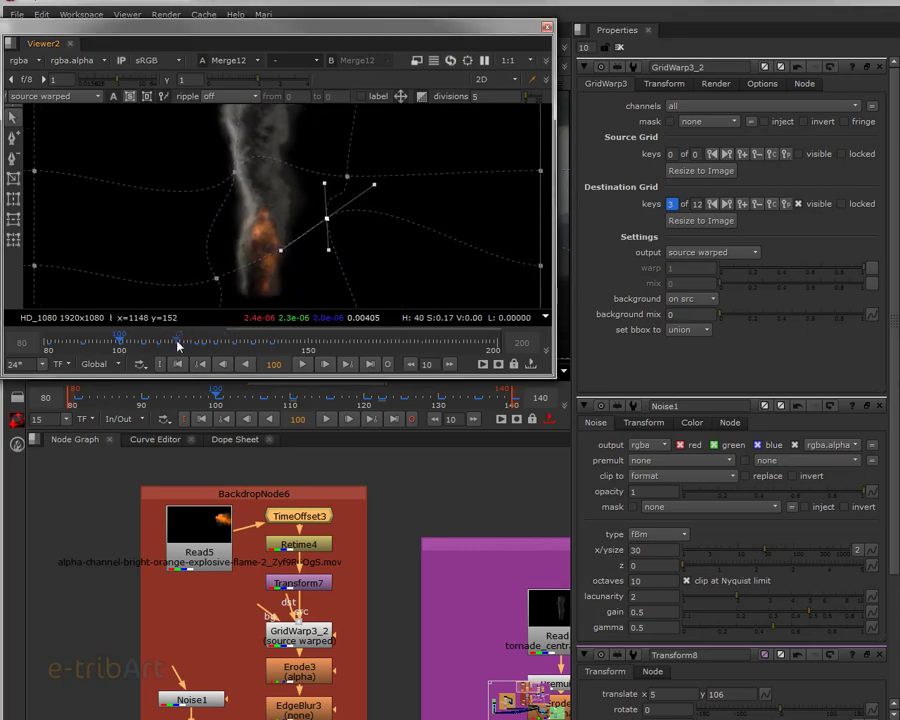
left_click(176, 345)
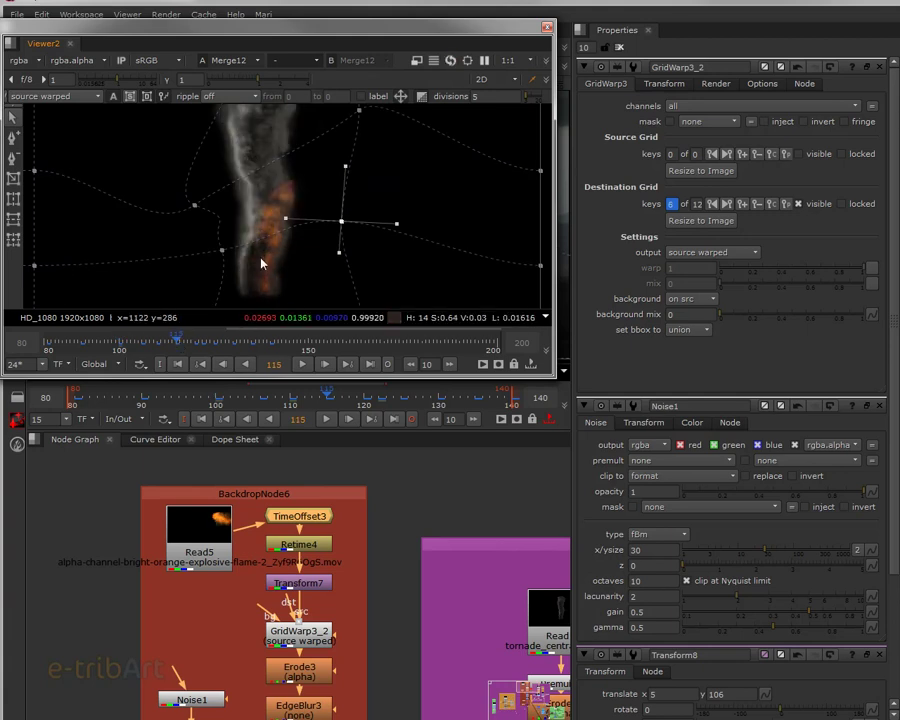
middle_click_drag(212, 614, 226, 545)
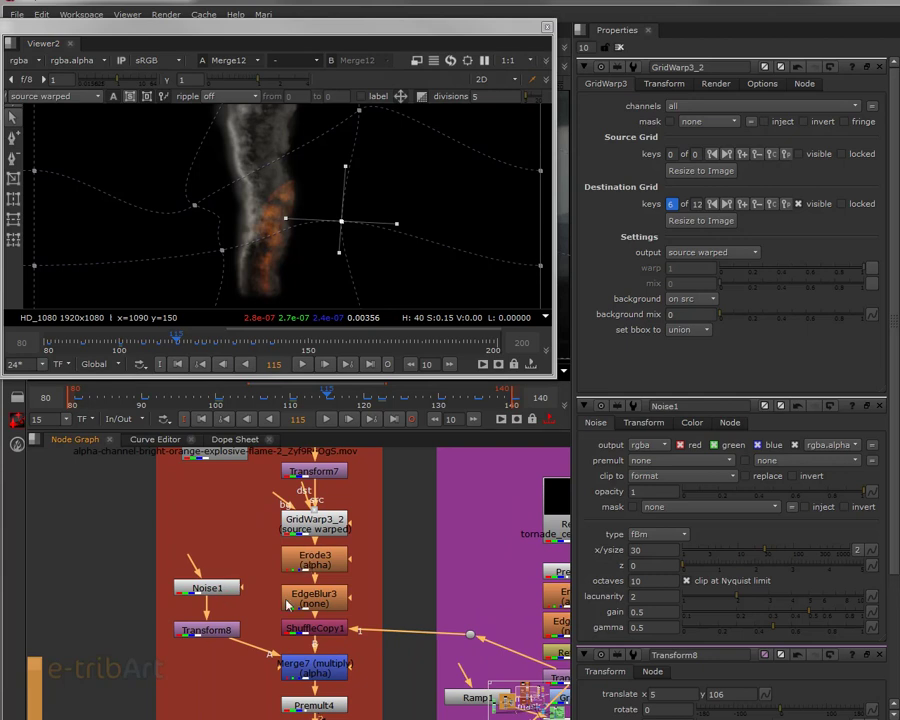
middle_click_drag(278, 628, 258, 601)
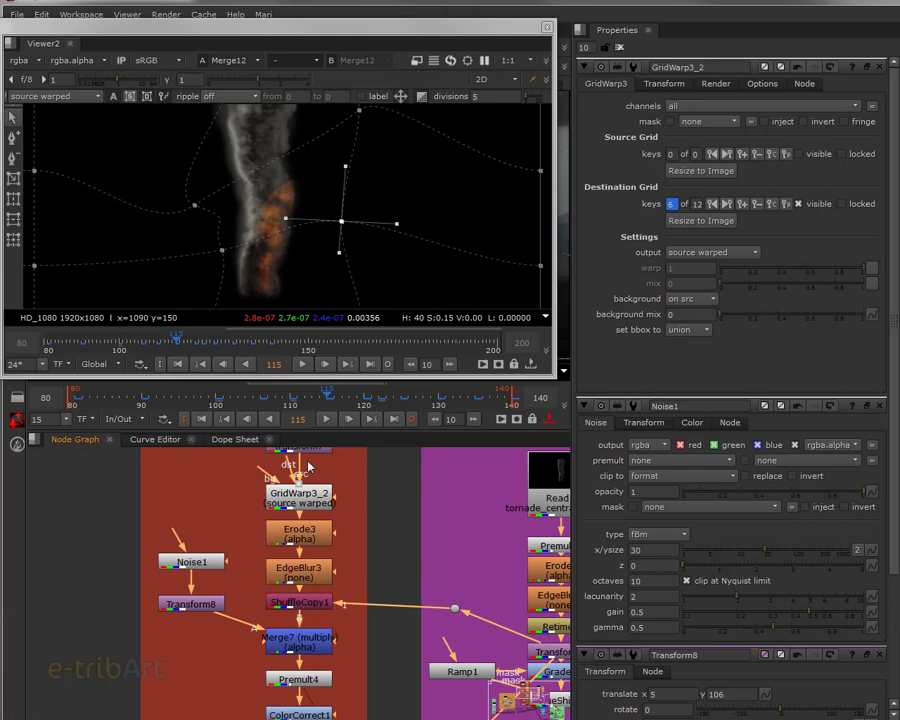
Try nudging the grid point right of the flame slightly inward at frame 115, comparing the flame with and without the change
left_click_drag(341, 225, 337, 224)
key("ctrl+z")
key("ctrl+shift+z")
key("ctrl+z")
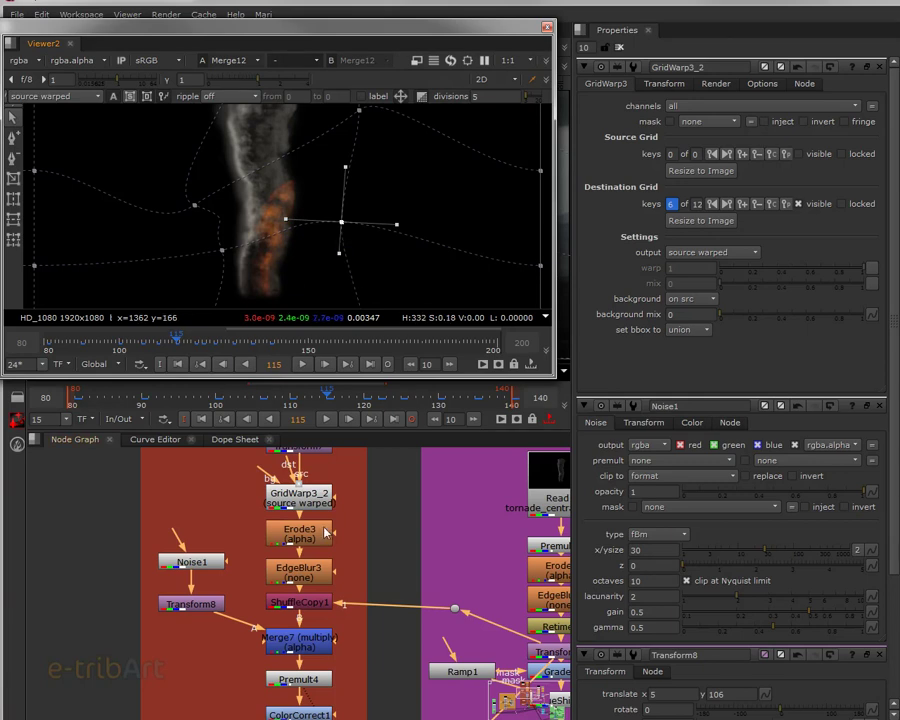
Move the floating Viewer2 window away from Viewer1 and clear all open node properties to show the Merge3 composite unobstructed
scroll(320, 538, "down", 2)
scroll(310, 543, "down", 4)
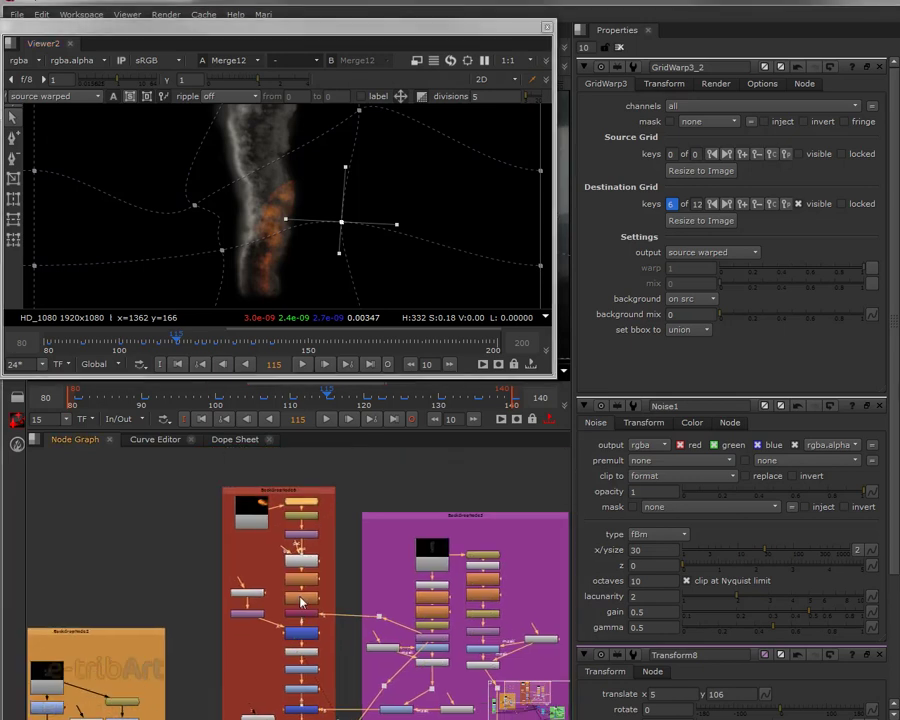
left_click_drag(206, 35, 899, 285)
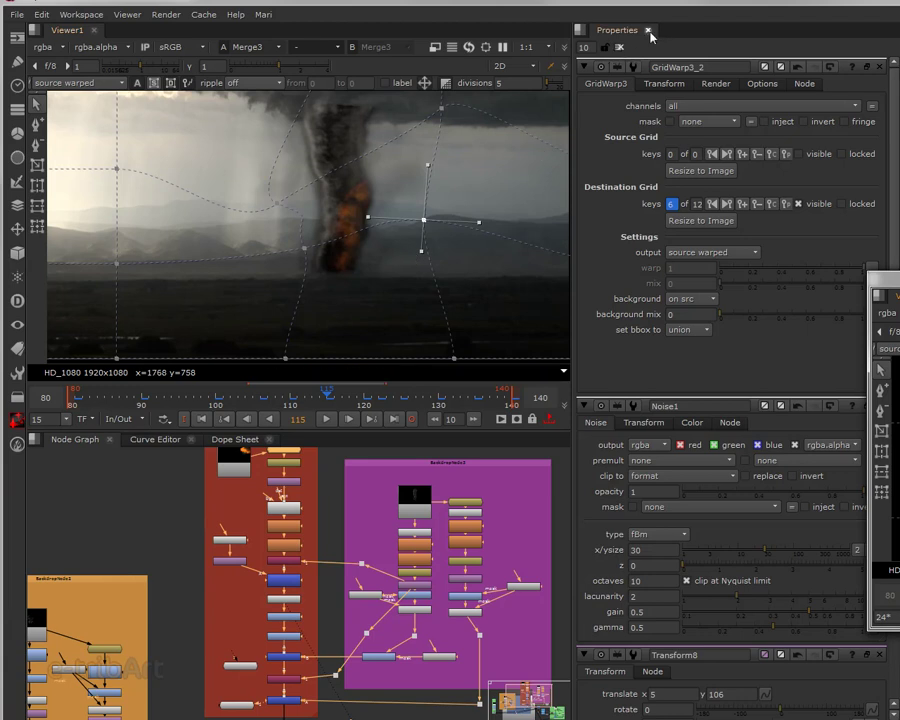
left_click(619, 47)
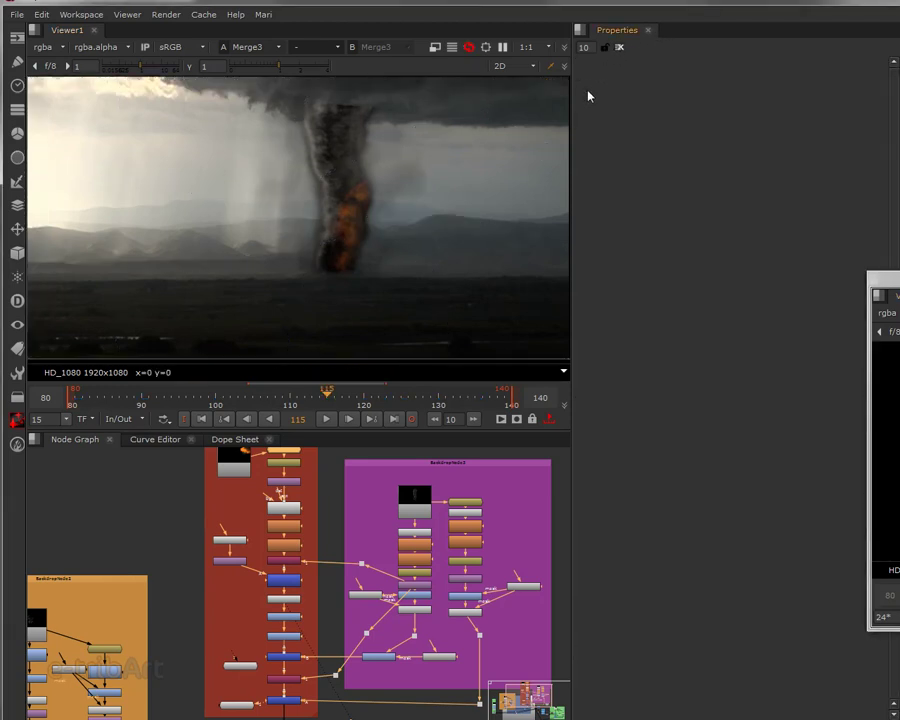